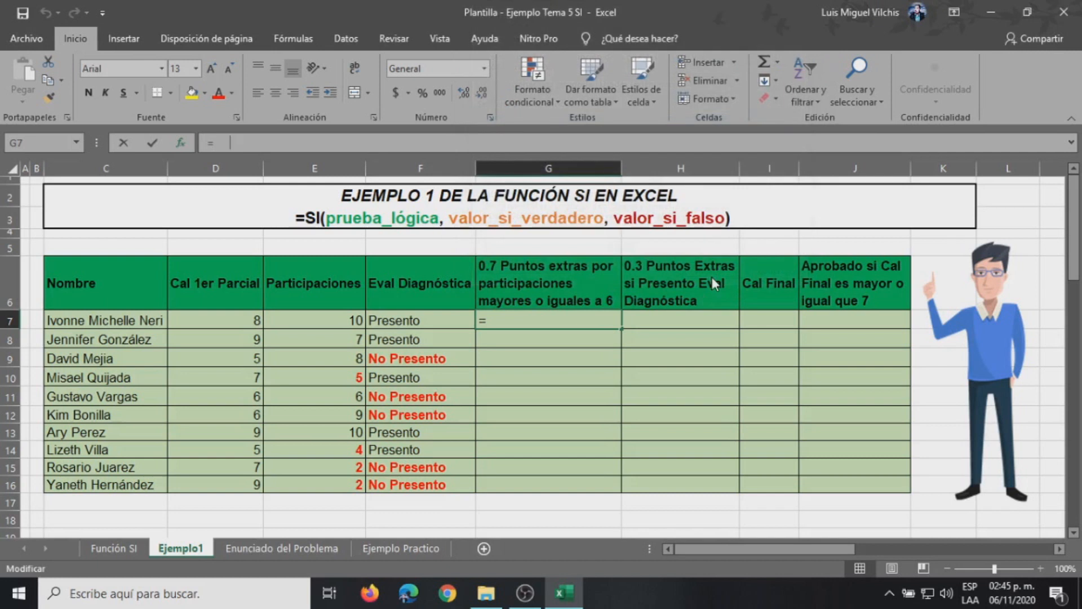
- Build an SI function in G7 that returns 0.7 if E7>=6 and 0 otherwise, and fill it down to G16
left_click_drag(647, 45, 545, 24)
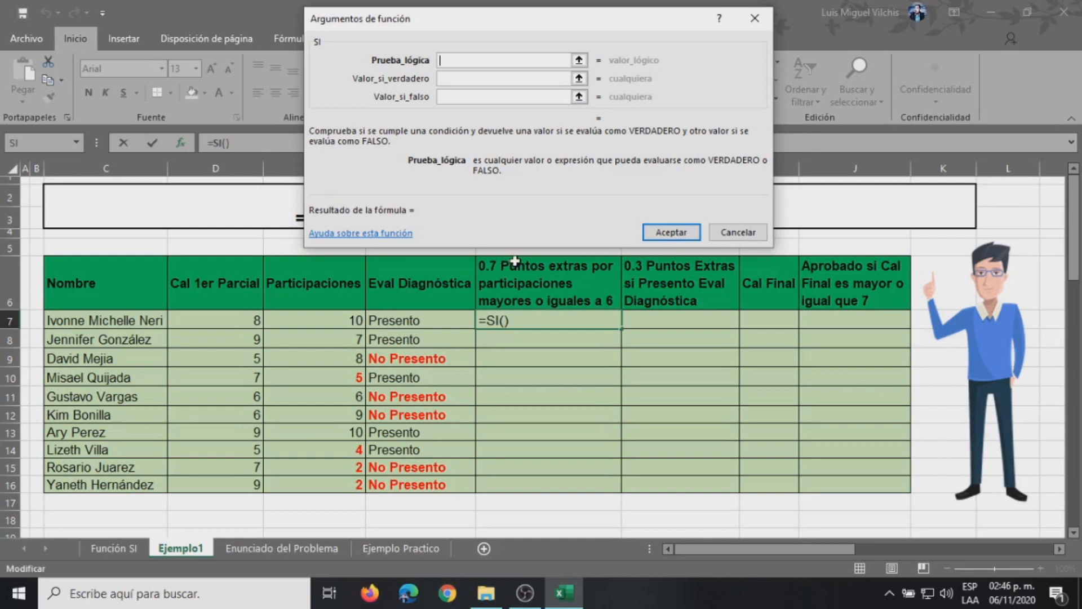
left_click(305, 319)
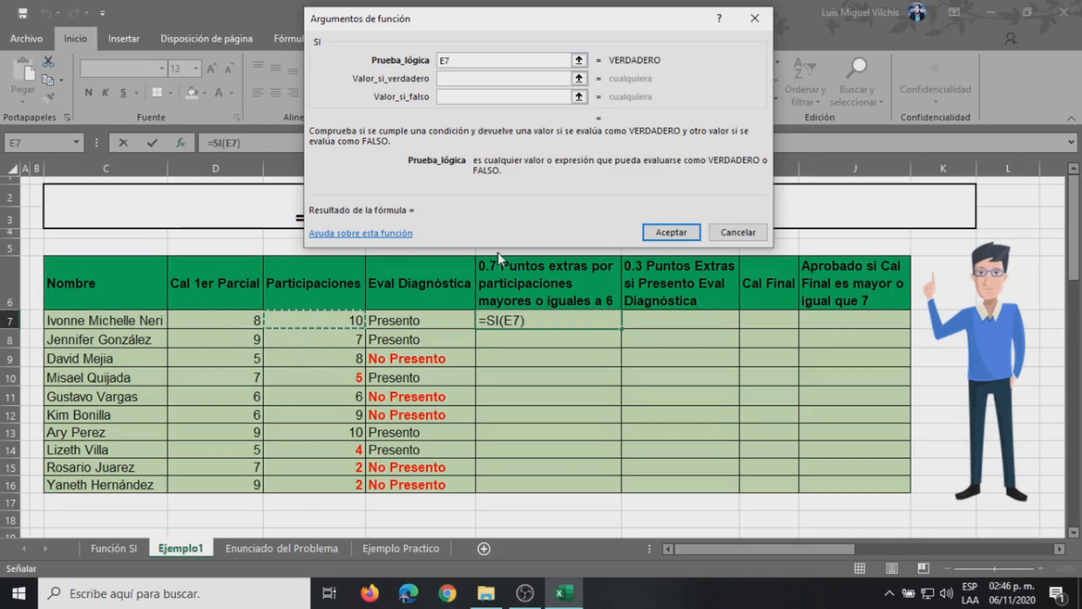
type(">=")
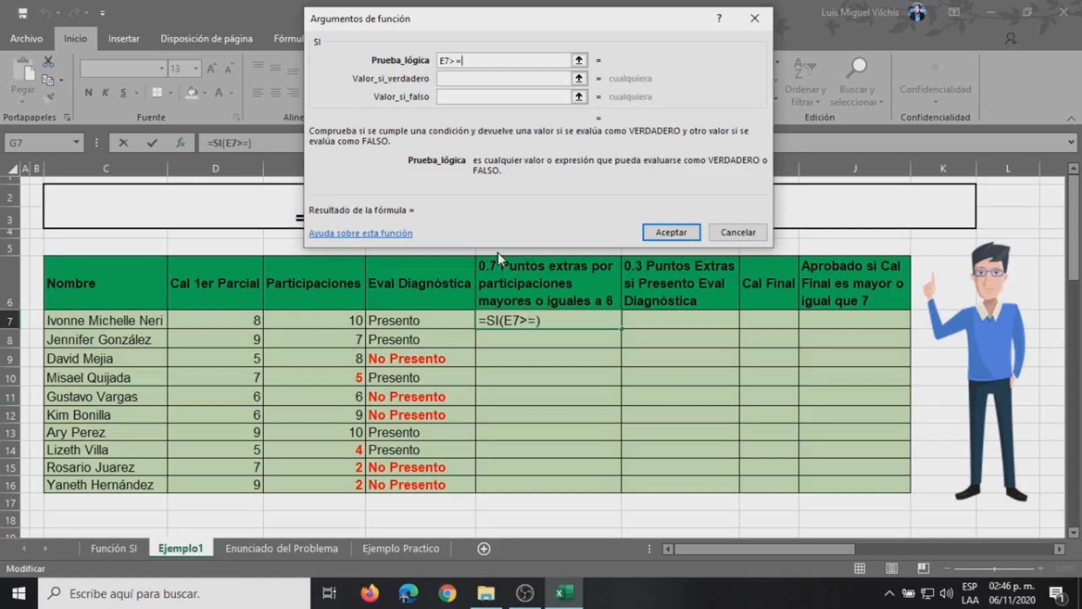
type("6")
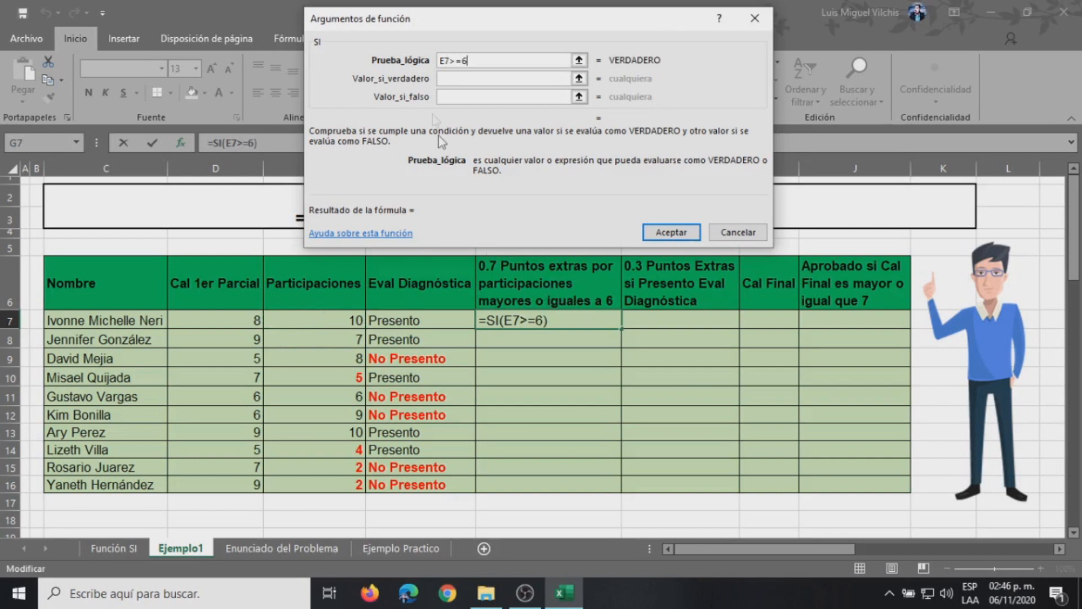
left_click(454, 84)
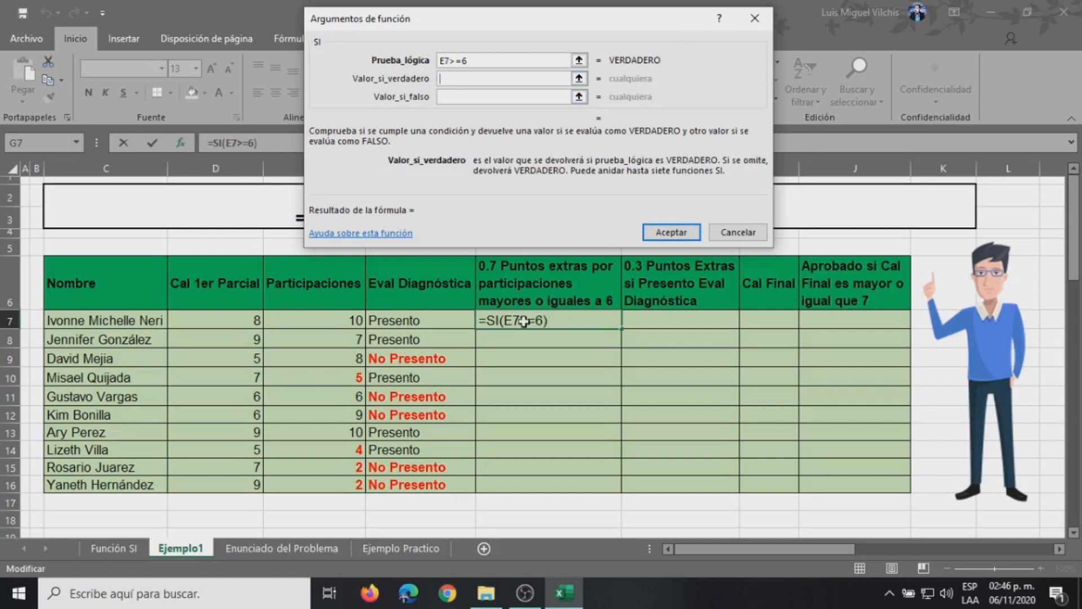
type("0.7")
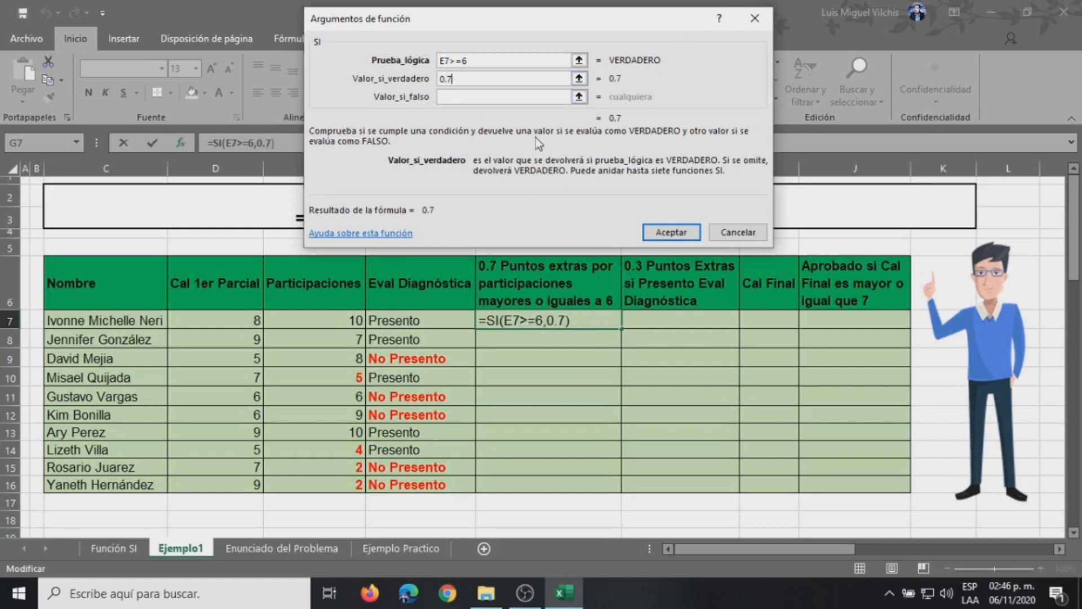
left_click(465, 97)
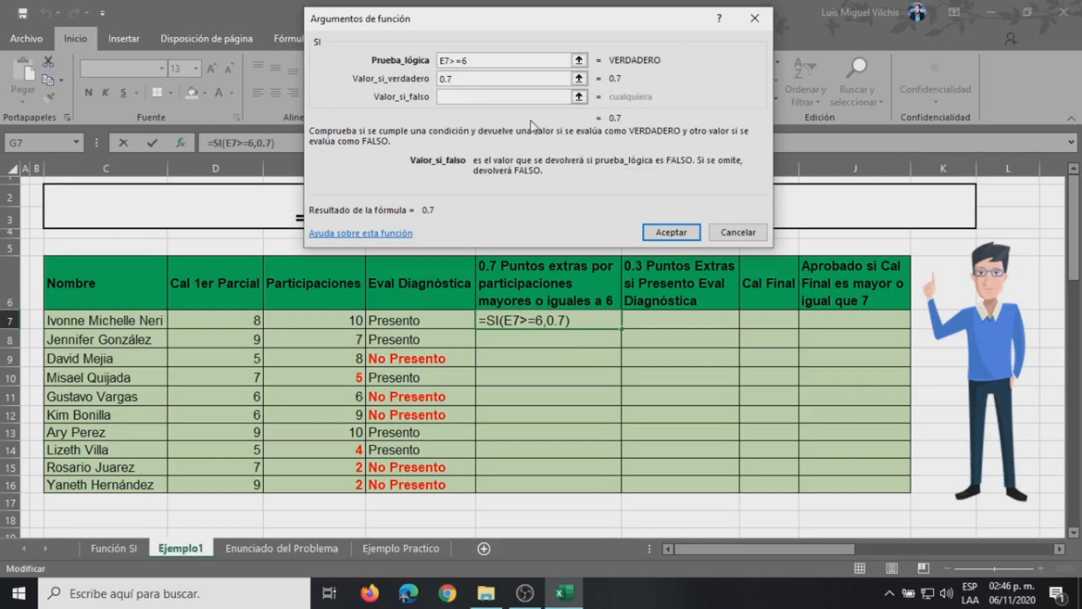
type("0")
left_click(673, 232)
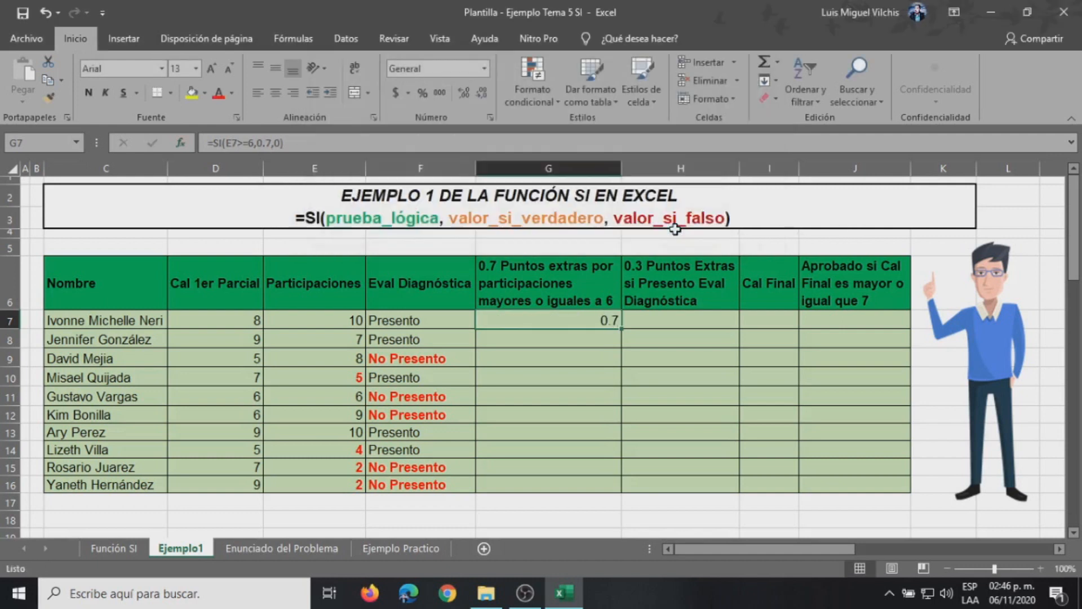
left_click_drag(622, 329, 620, 493)
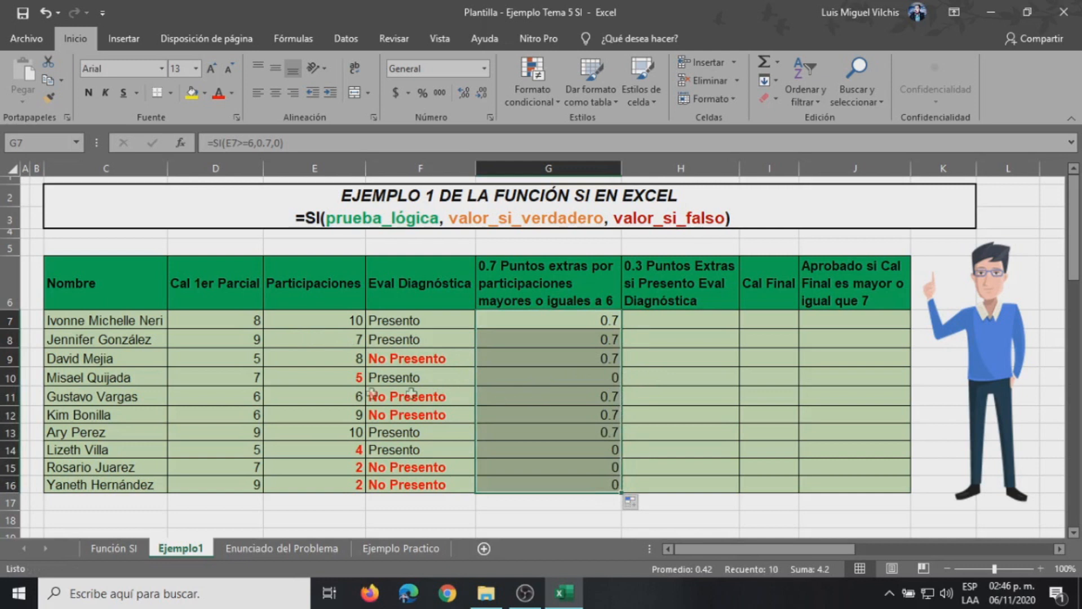
left_click(542, 380)
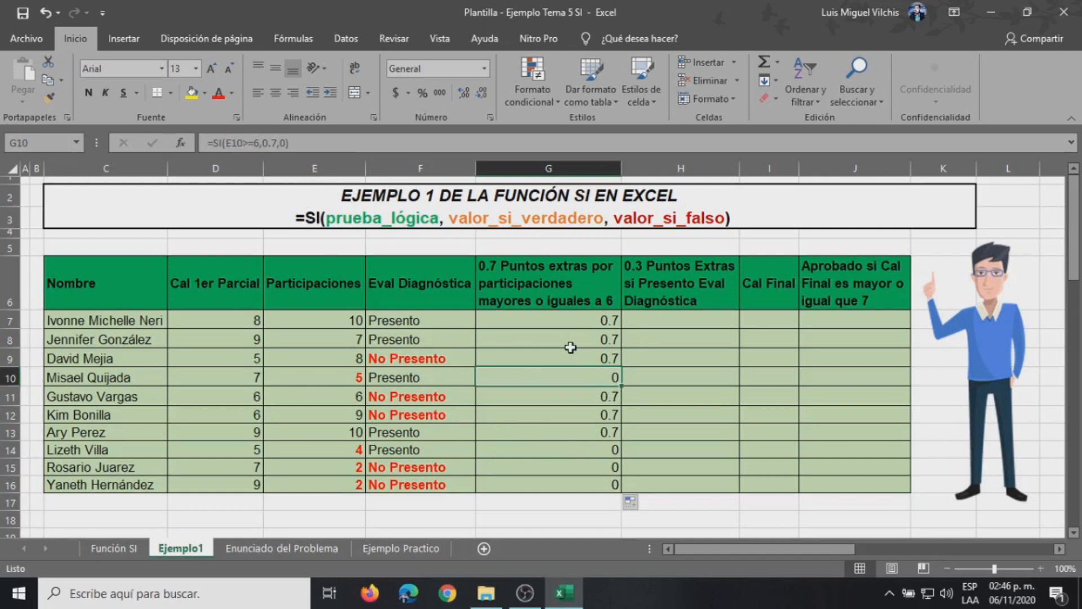
- Insert an SI function in H7 with the logical test F7="Presento"
left_click(679, 322)
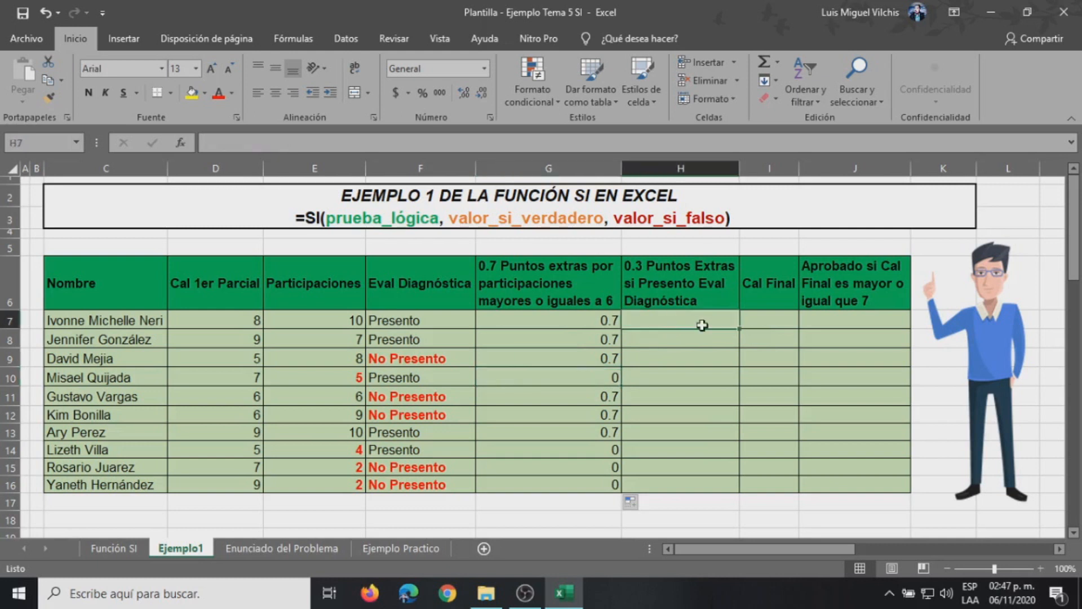
left_click(176, 142)
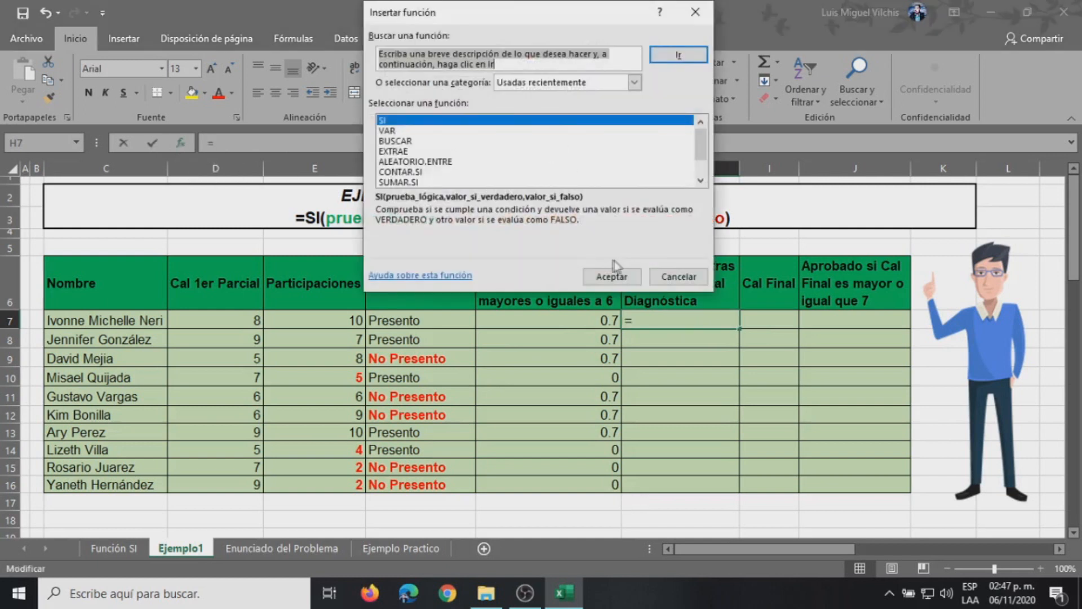
left_click(596, 277)
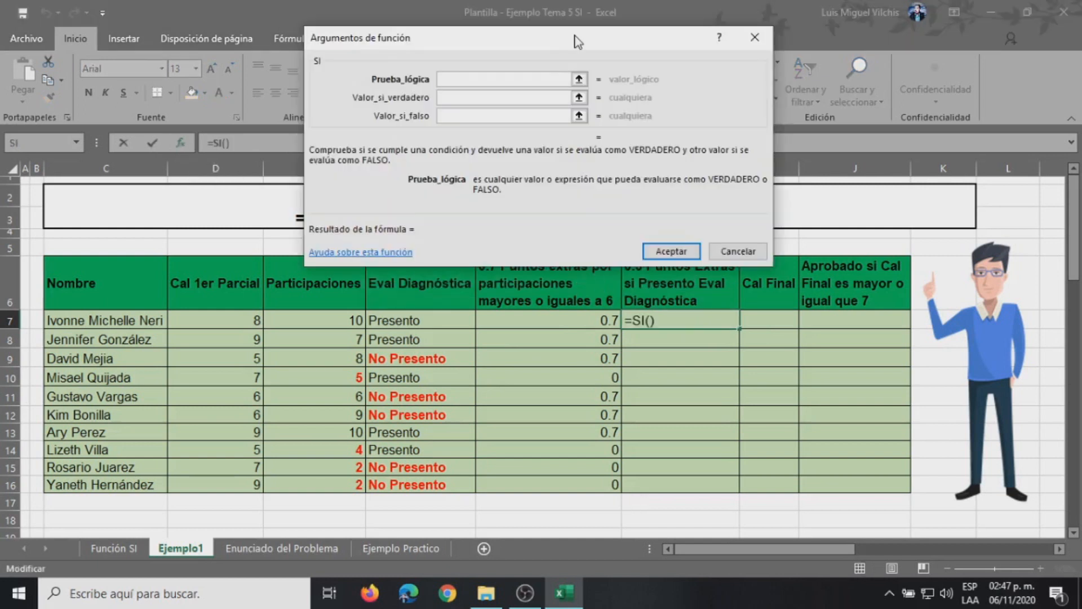
left_click_drag(573, 37, 542, 23)
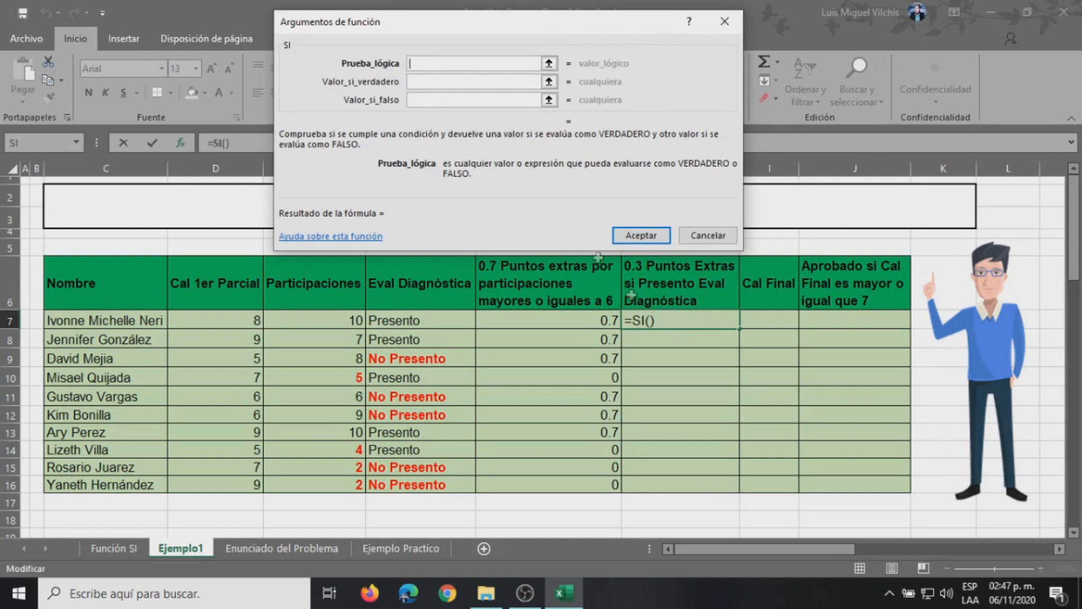
left_click_drag(478, 22, 531, 12)
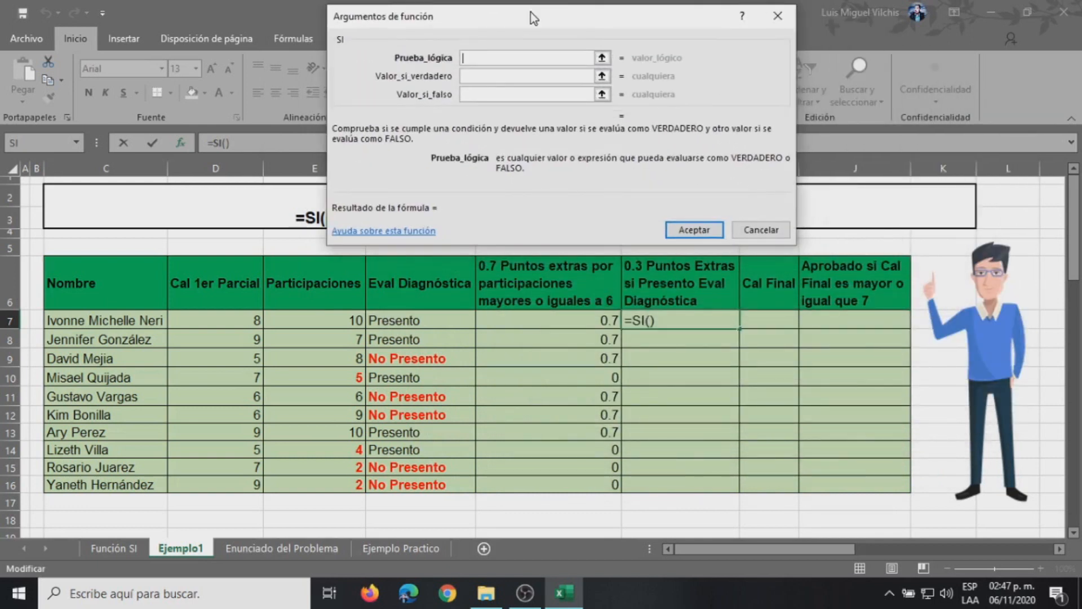
left_click(412, 321)
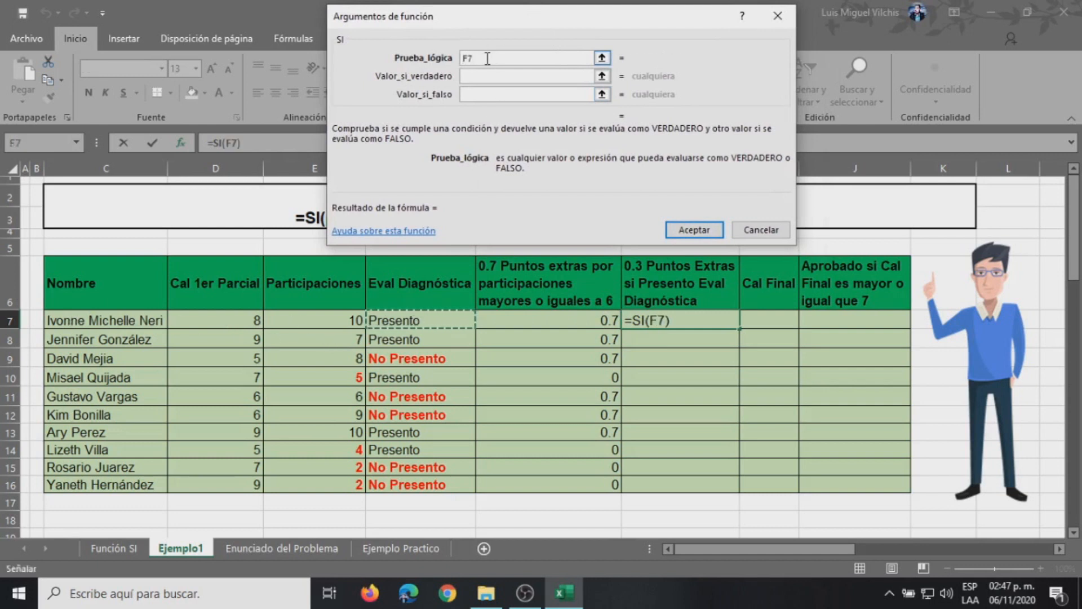
type("=")
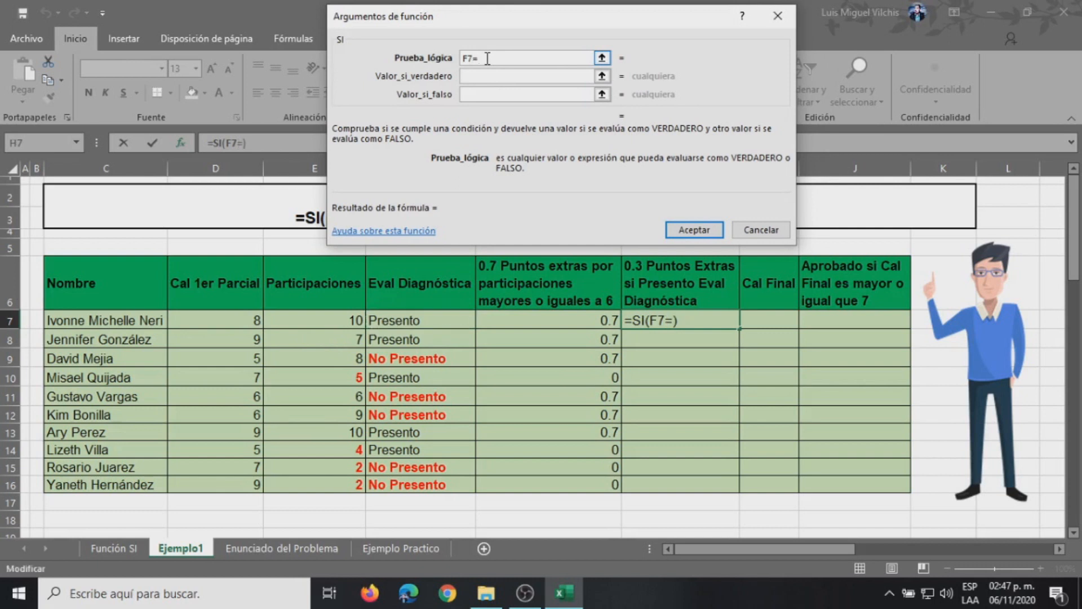
type("\"PRES")
key("BackSpace")
key("BackSpace")
key("BackSpace")
type("resento")
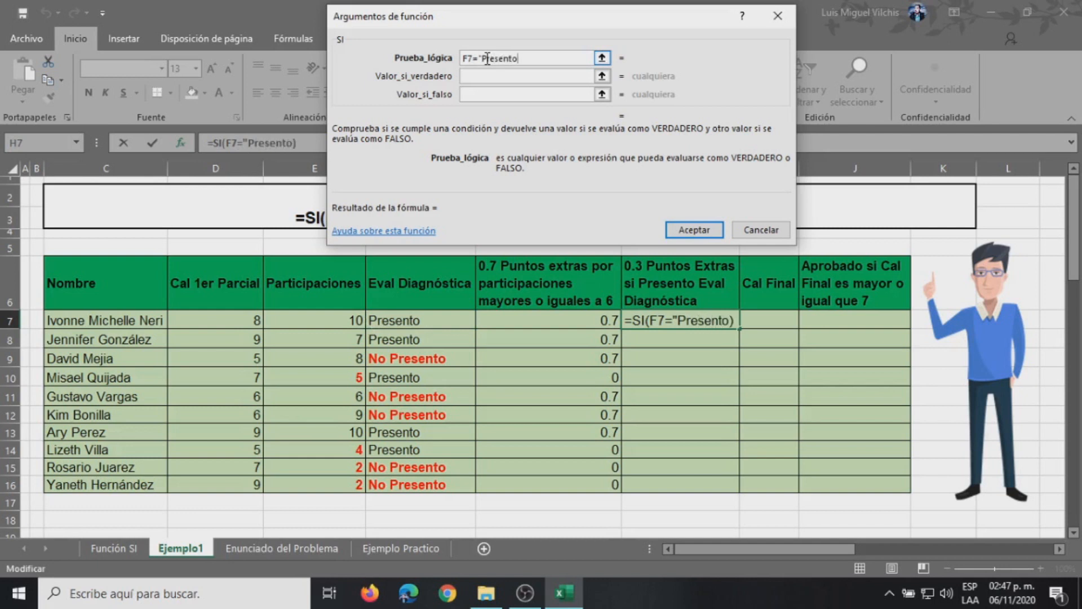
type("\"")
- Complete H7's SI function with 0.3 as the value if true and 0 as the value if false
left_click(475, 77)
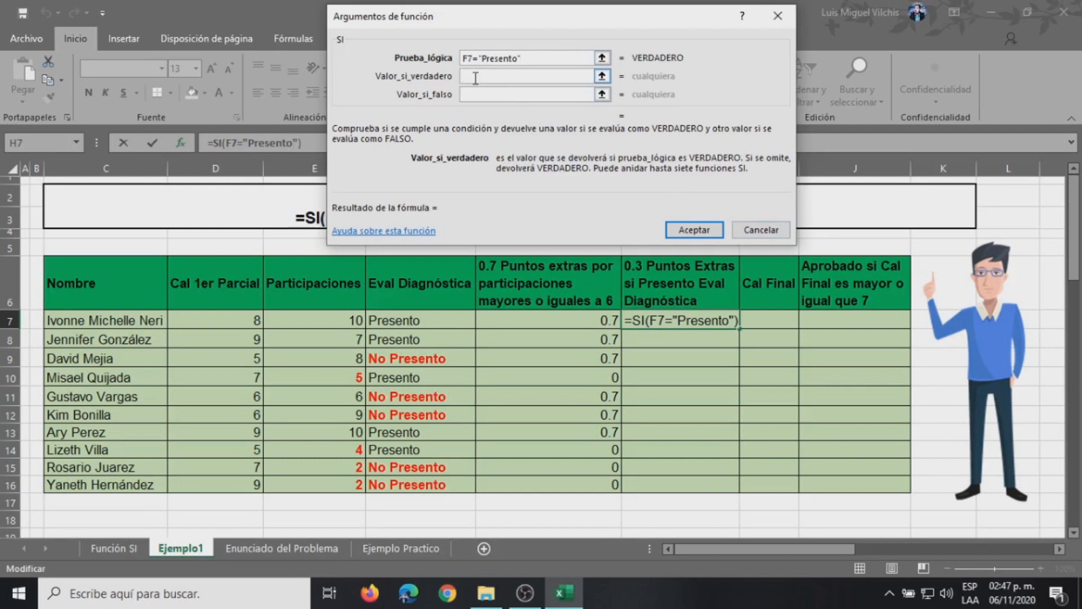
type("0.3")
left_click(485, 97)
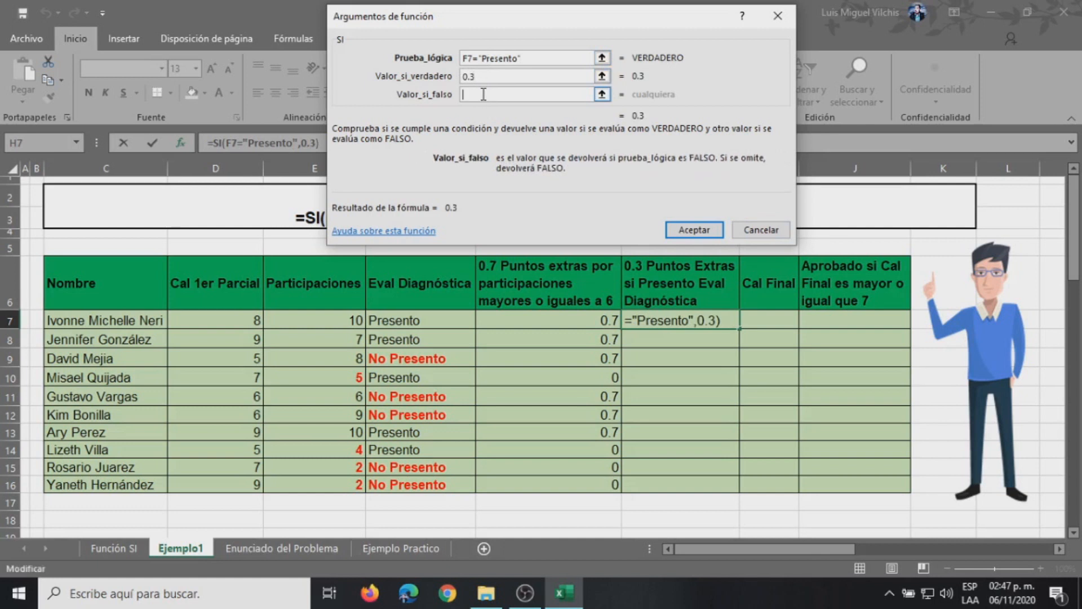
type("0")
left_click(698, 230)
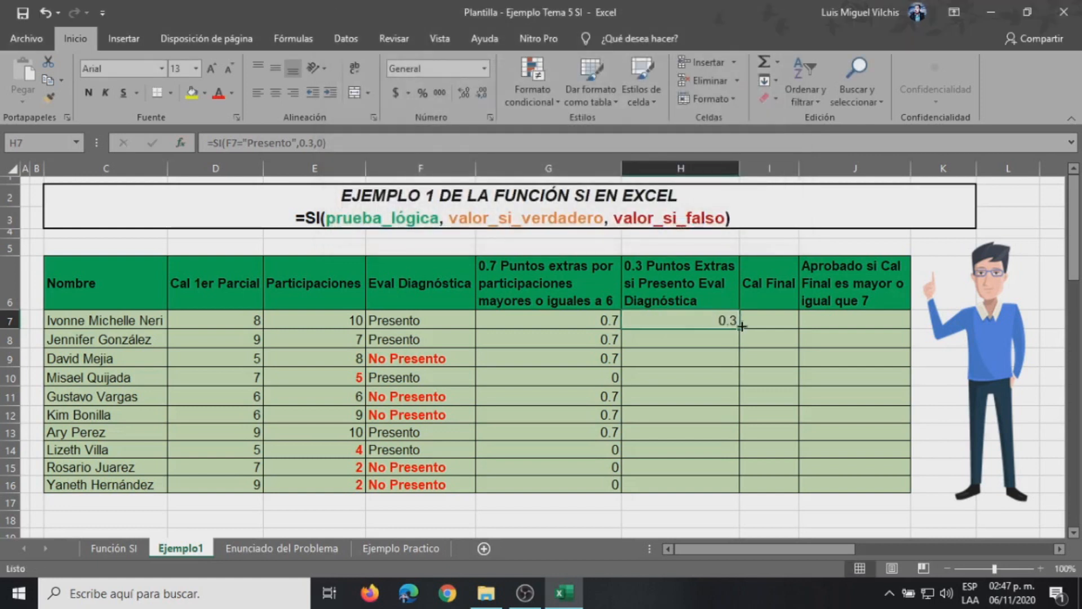
- Fill the diagnostic evaluation formula from H7 down through H16
mouse_move(741, 327)
left_mouse_down()
mouse_move(739, 343)
mouse_move(727, 342)
left_mouse_up()
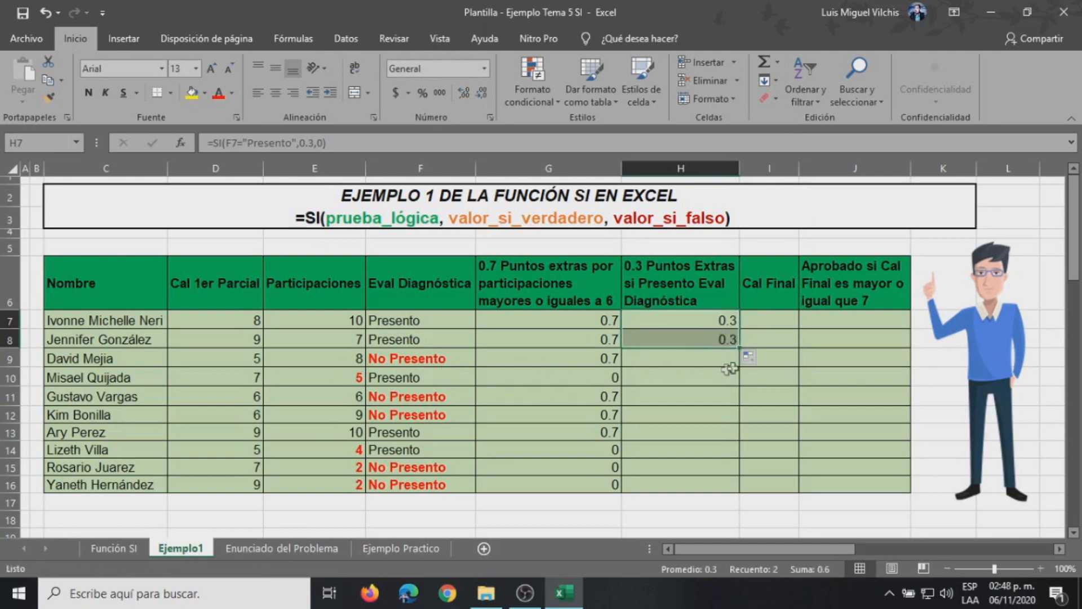
left_click_drag(739, 346, 739, 365)
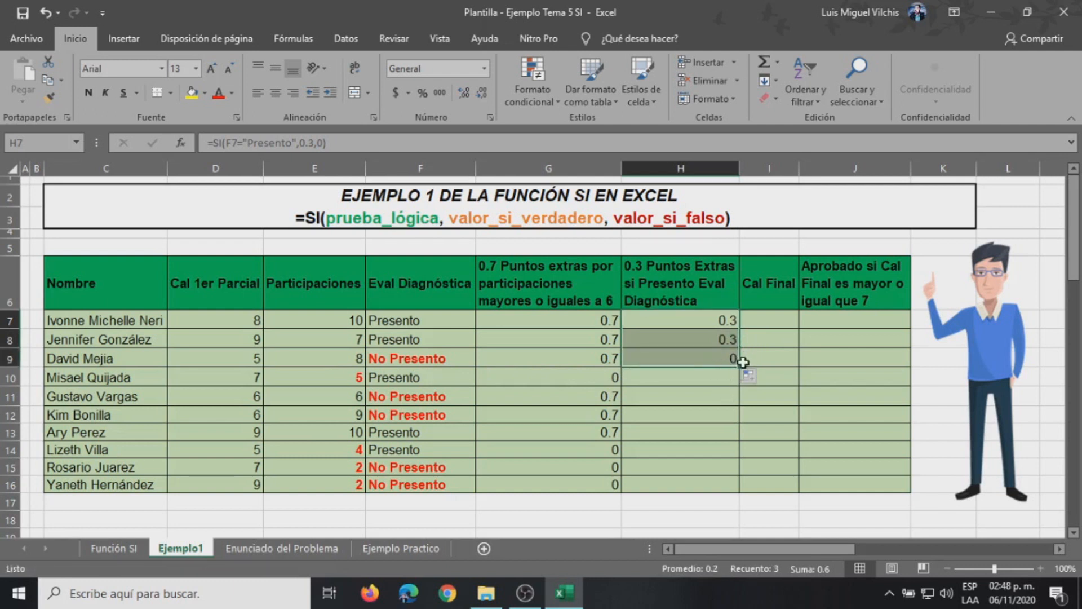
left_click_drag(738, 367, 739, 385)
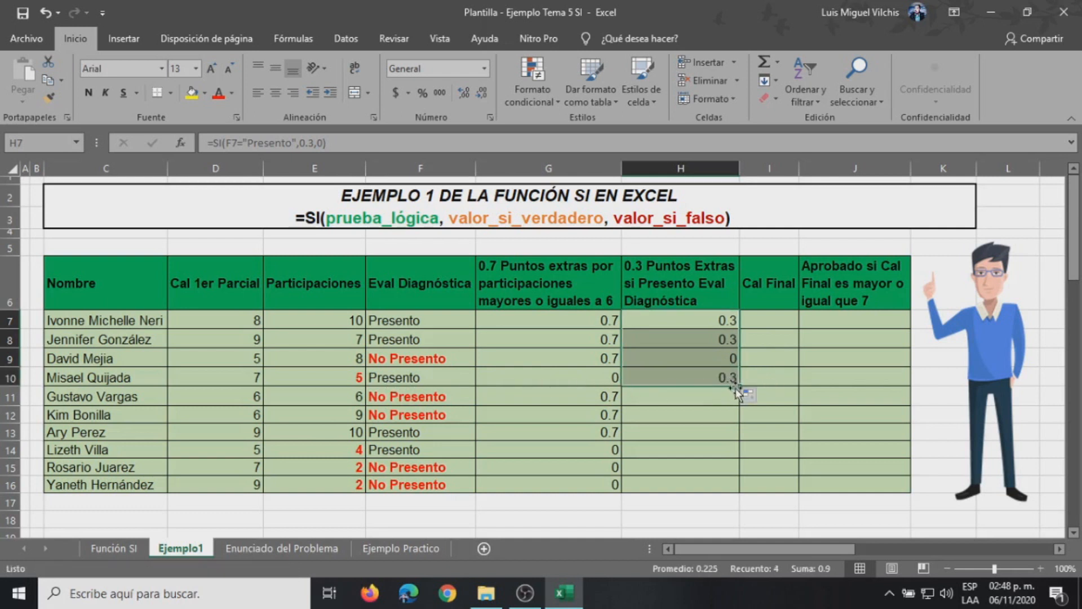
left_click_drag(740, 386, 740, 421)
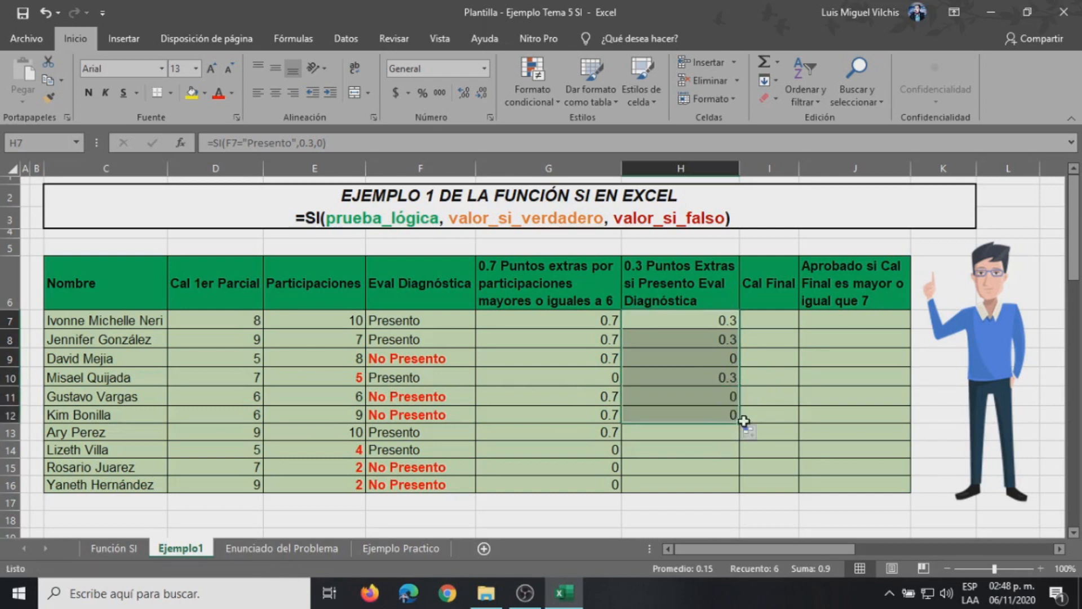
left_click(721, 416)
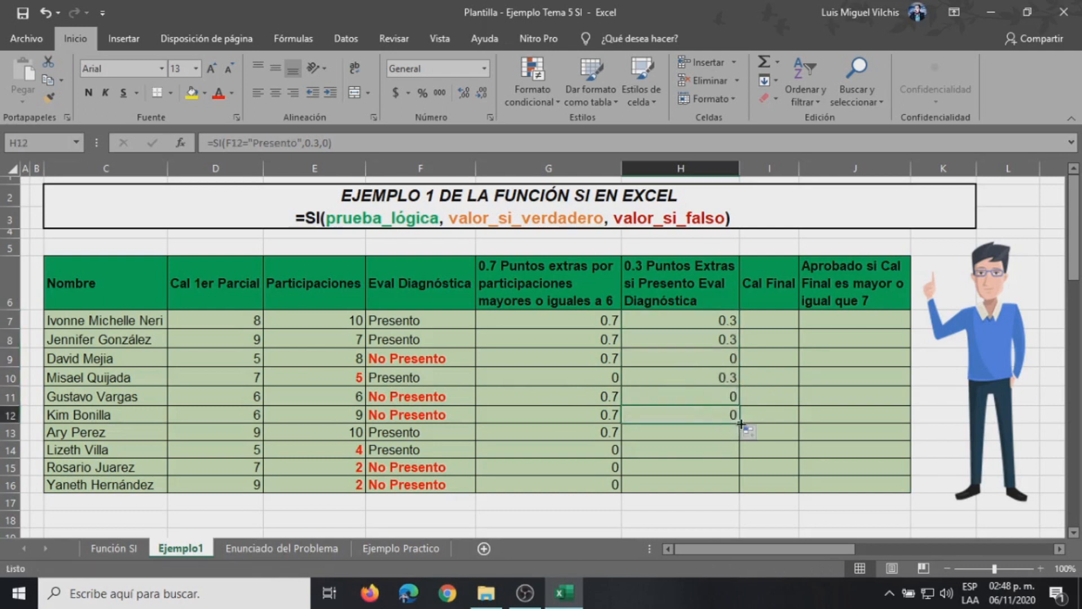
double_click(738, 421)
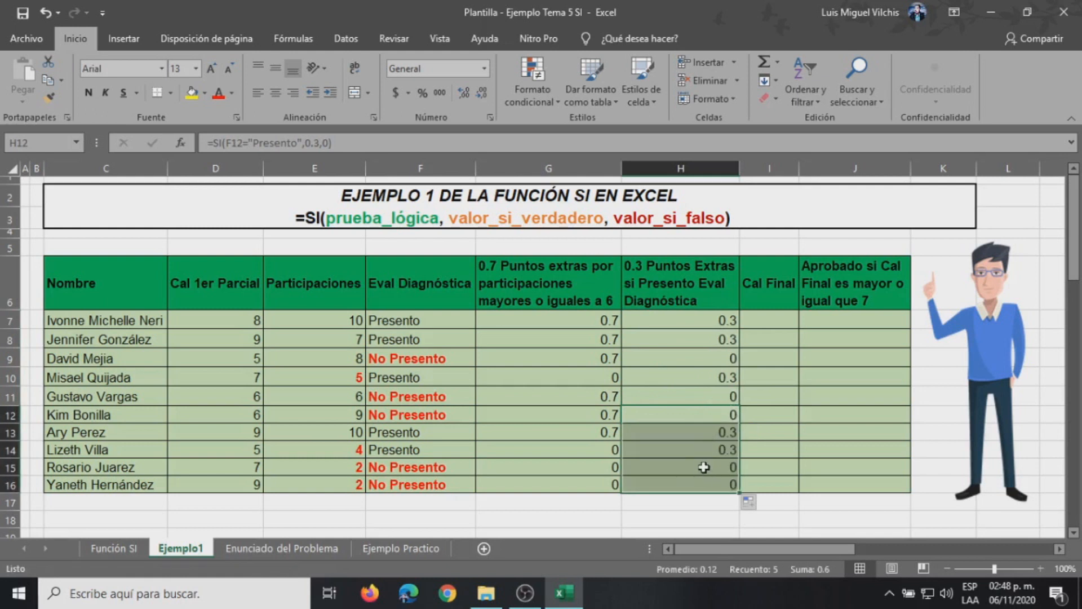
- Enter the final grade formula =(D7+G7+H7) in I7 and fill it down to I16
left_click(764, 319)
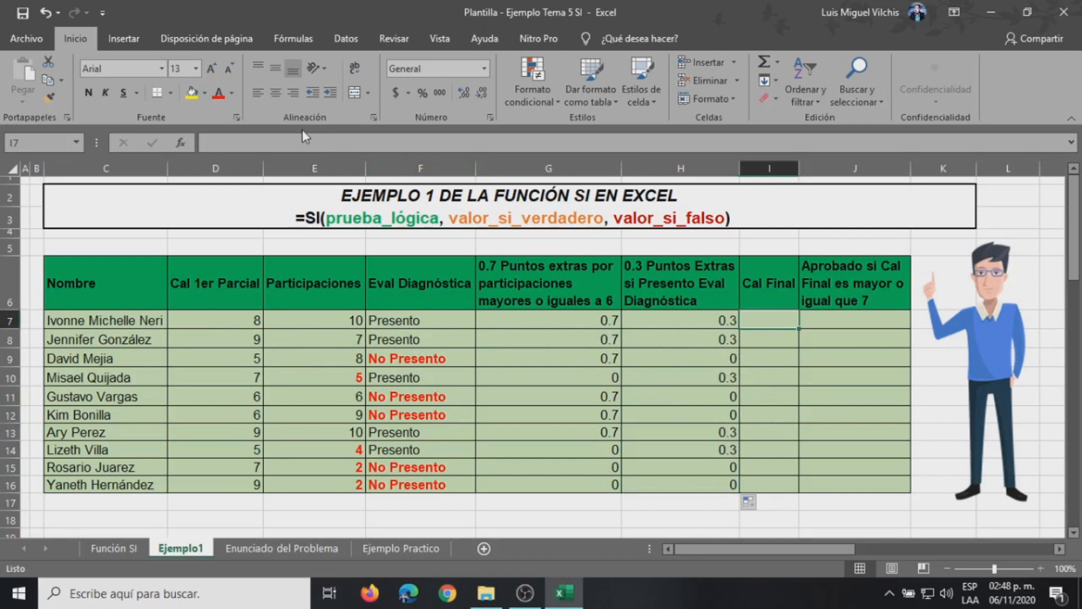
left_click(282, 143)
type("=")
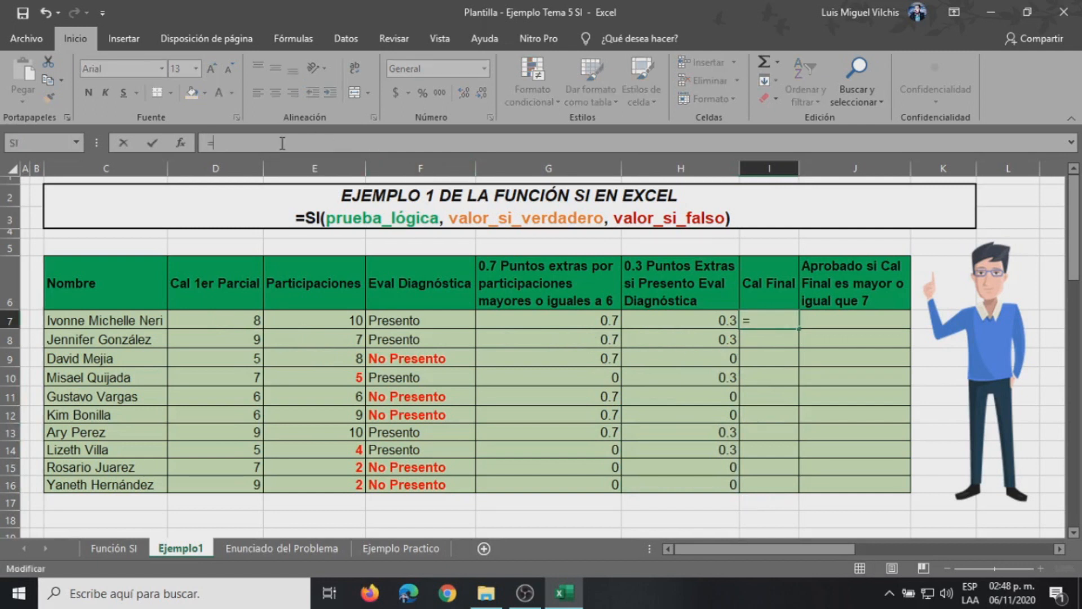
type("(")
left_click(214, 320)
type("+")
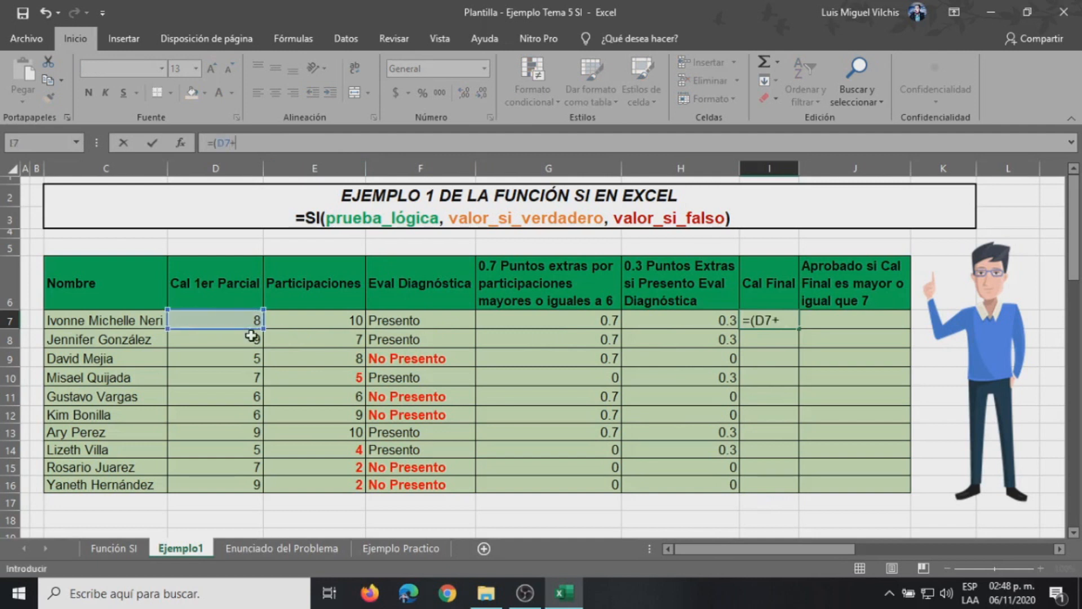
left_click(548, 319)
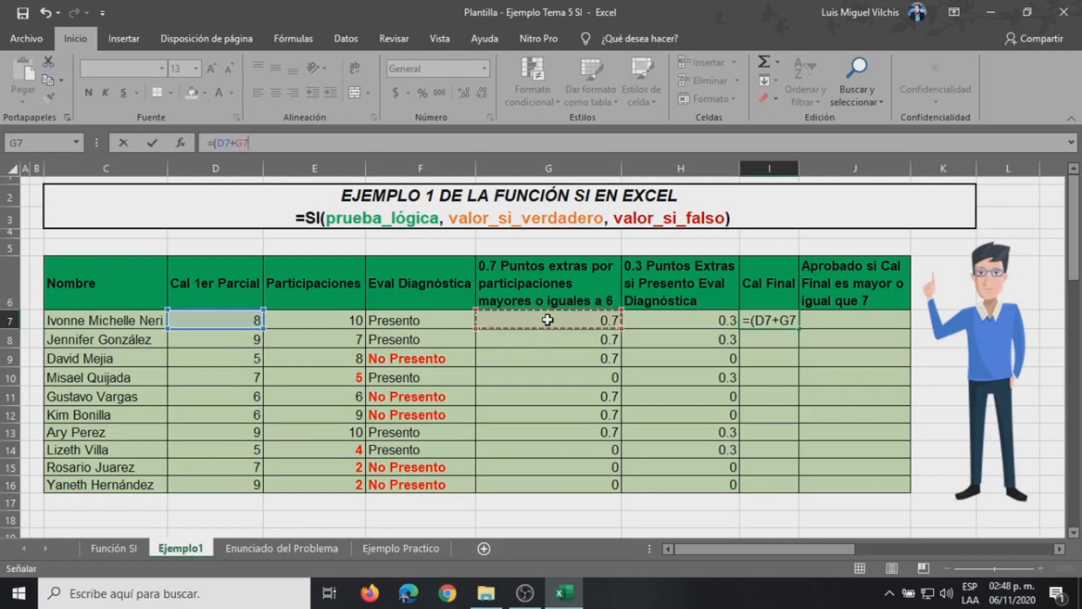
type("+")
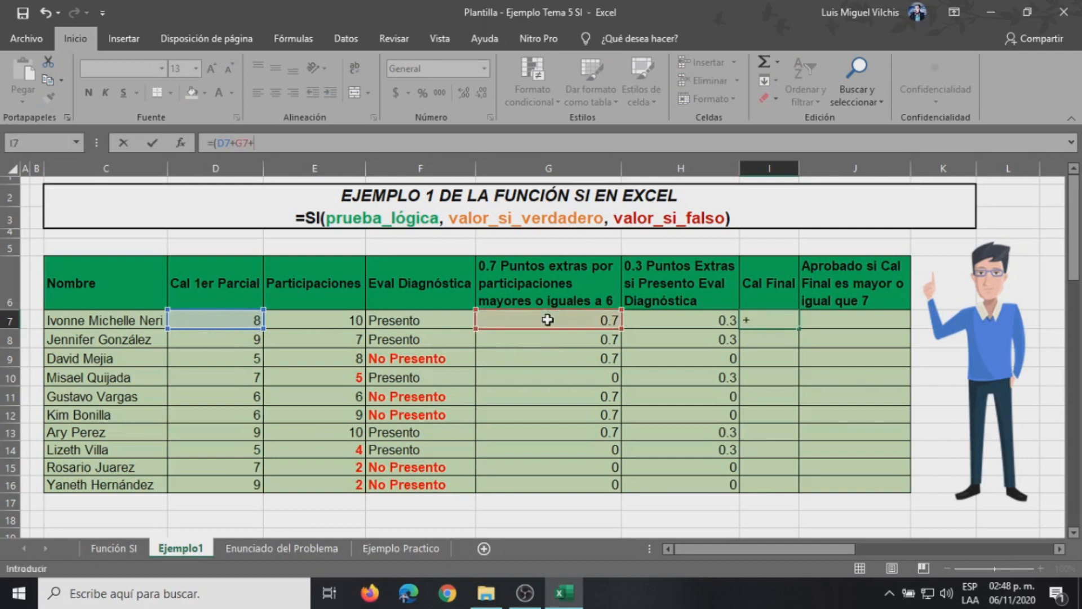
left_click(658, 334)
left_click(658, 325)
type(")")
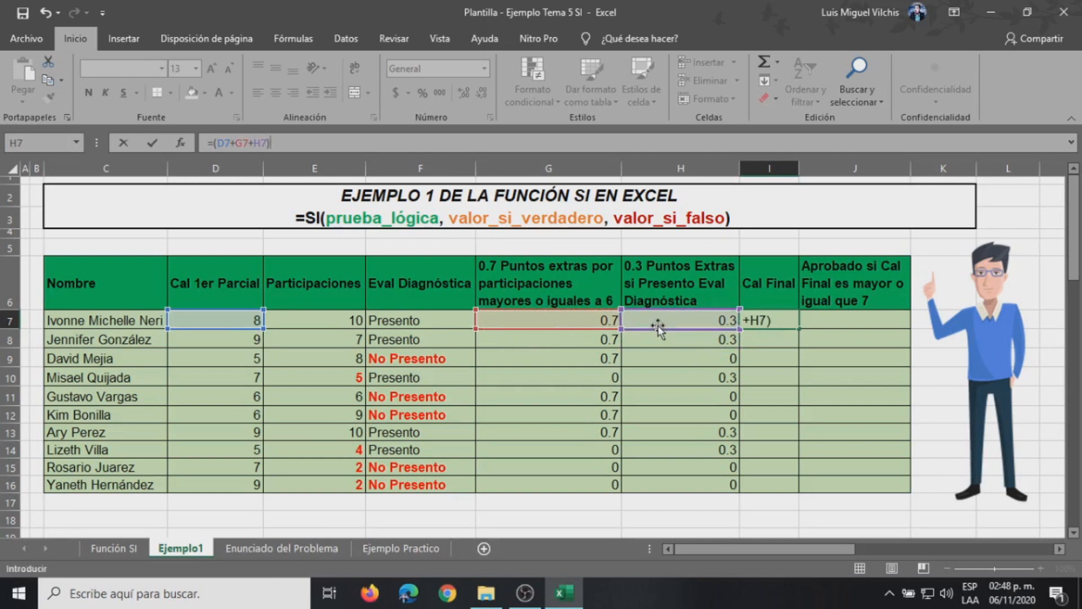
key("Return")
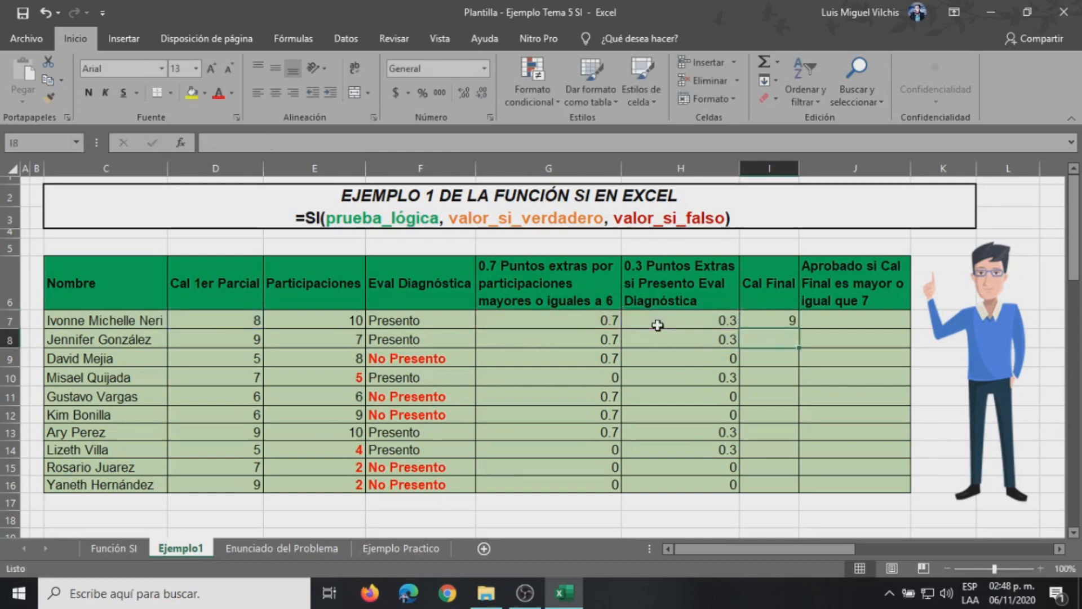
left_click(770, 320)
left_click_drag(803, 328, 802, 486)
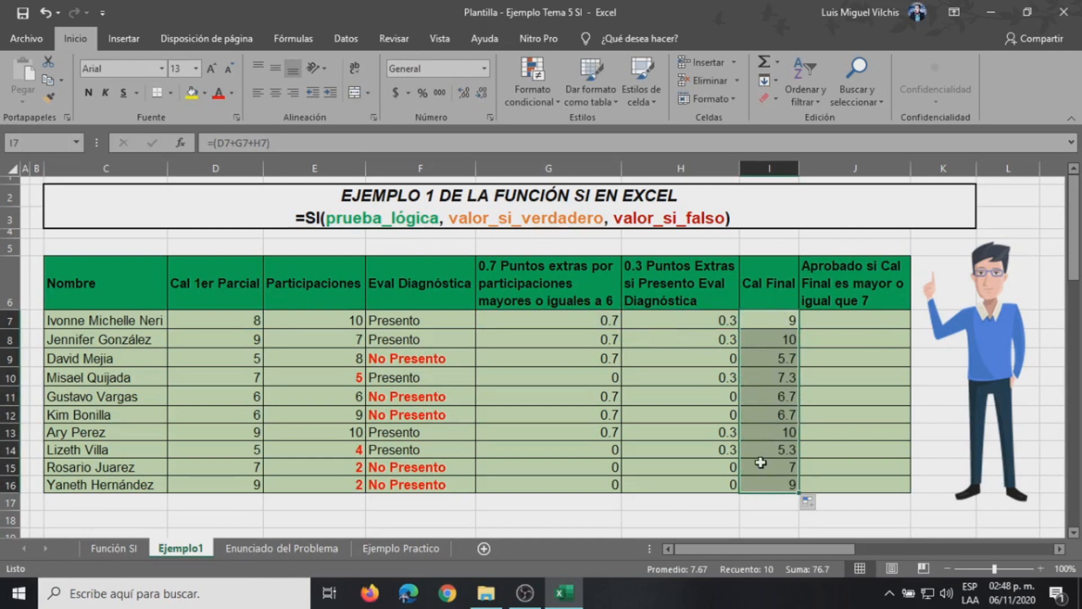
- Insert an SI function in J7 with the logical test I7>=7
left_click(869, 328)
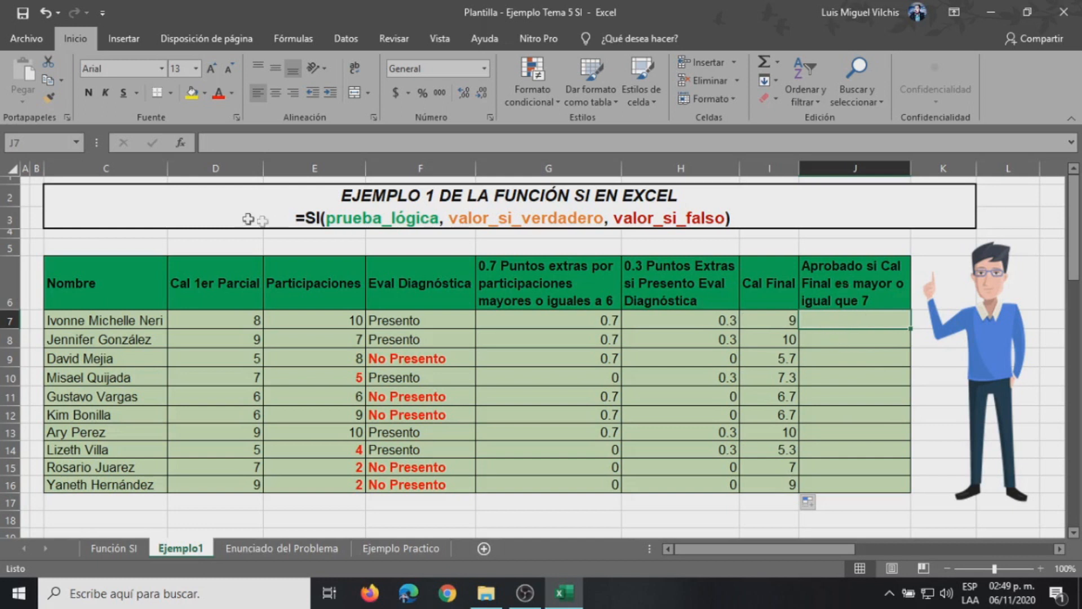
left_click(181, 144)
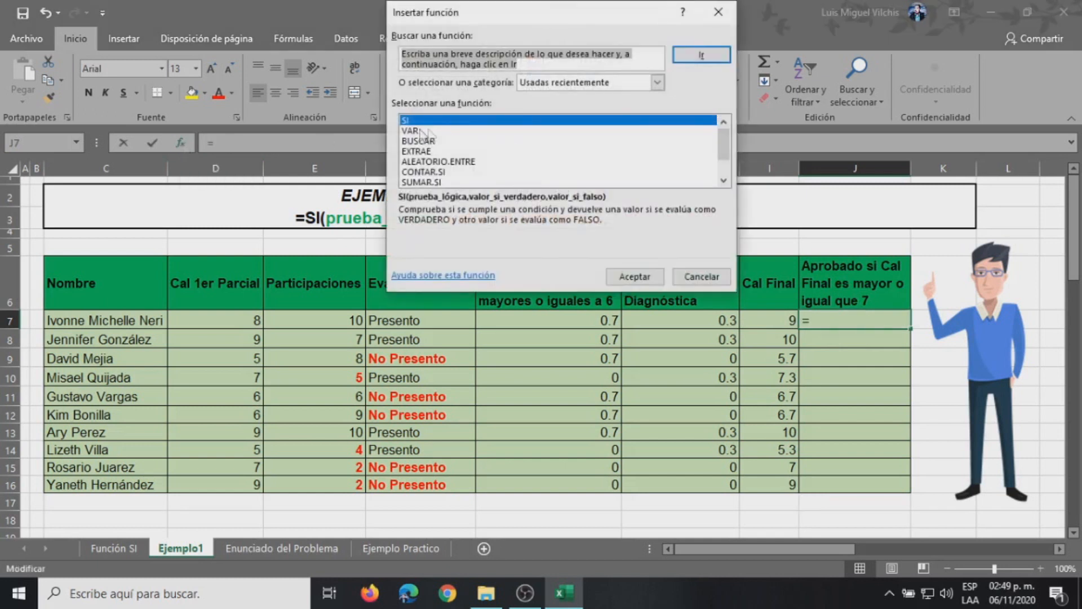
left_click(641, 280)
left_click_drag(587, 43, 559, 30)
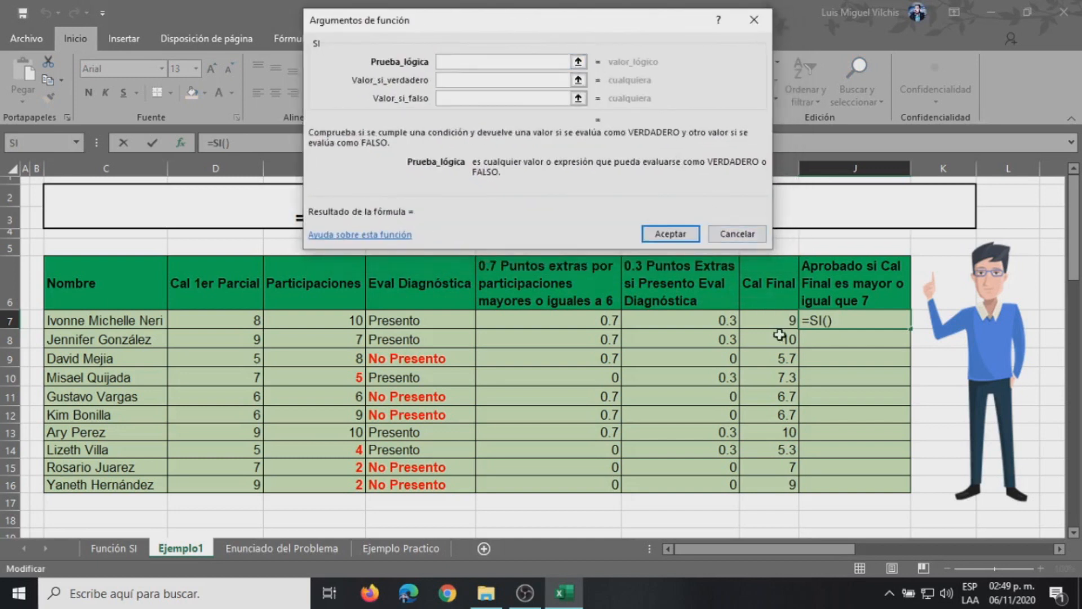
left_click(763, 321)
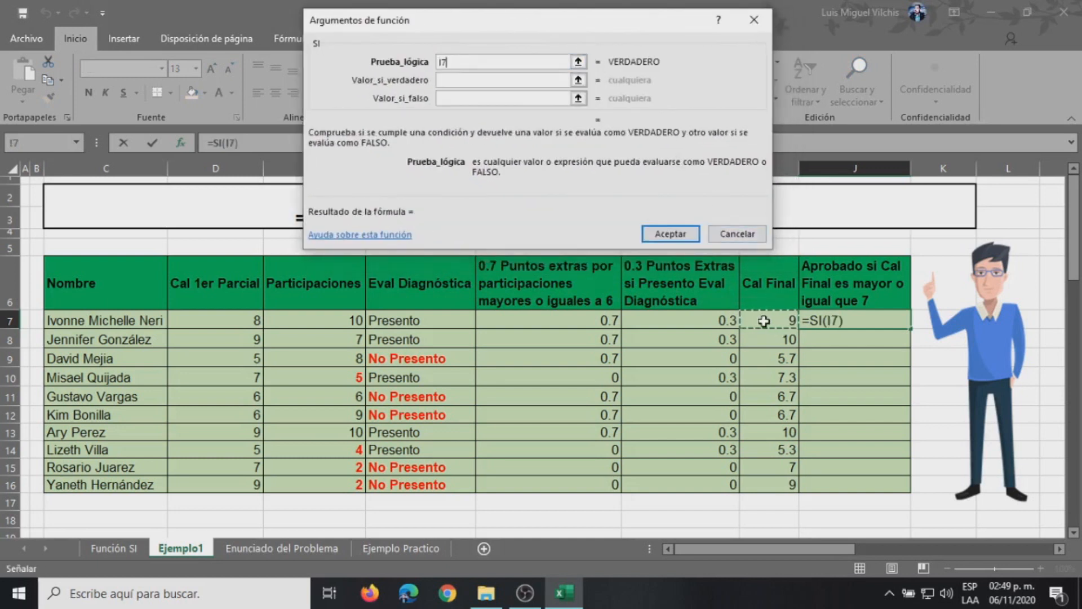
type(">")
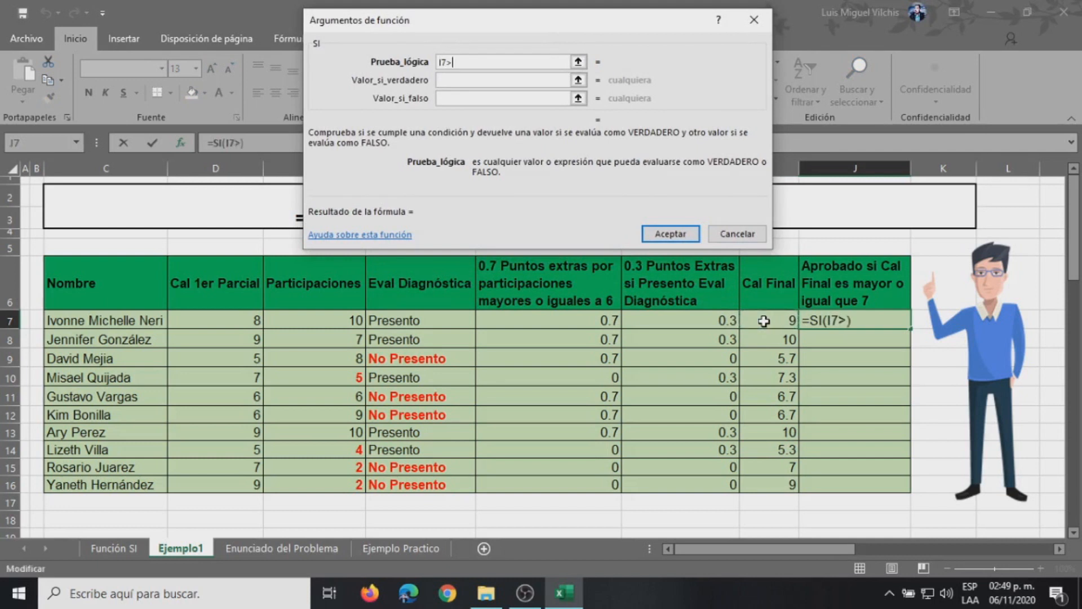
type("=7")
- Give J7's SI function "Aprobado" as the value if true and "Reprobado" as the value if false
left_click(453, 81)
type("\"Apr")
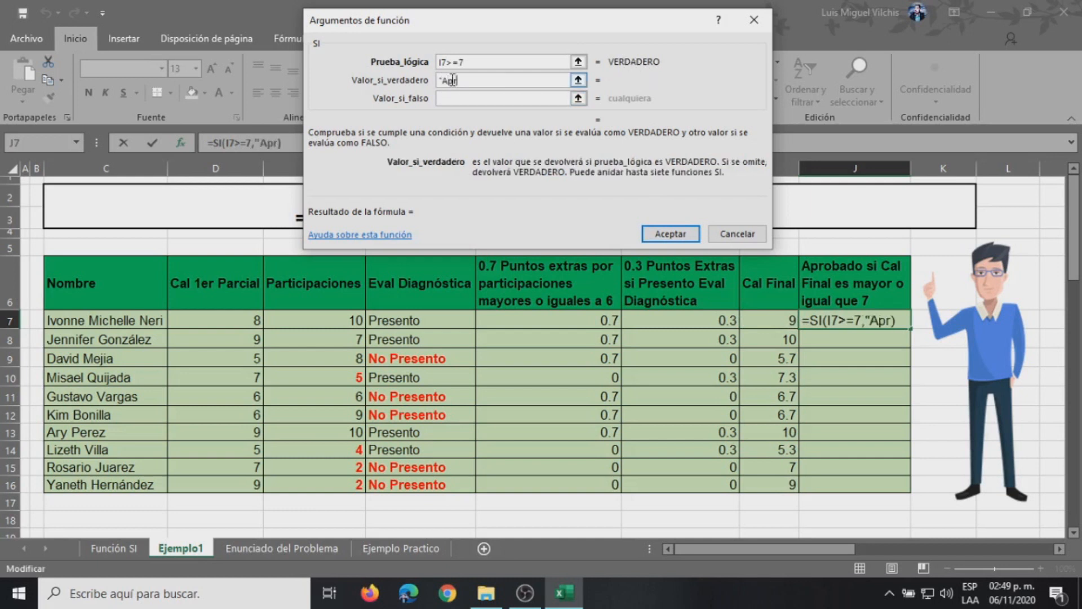
type("obado\"")
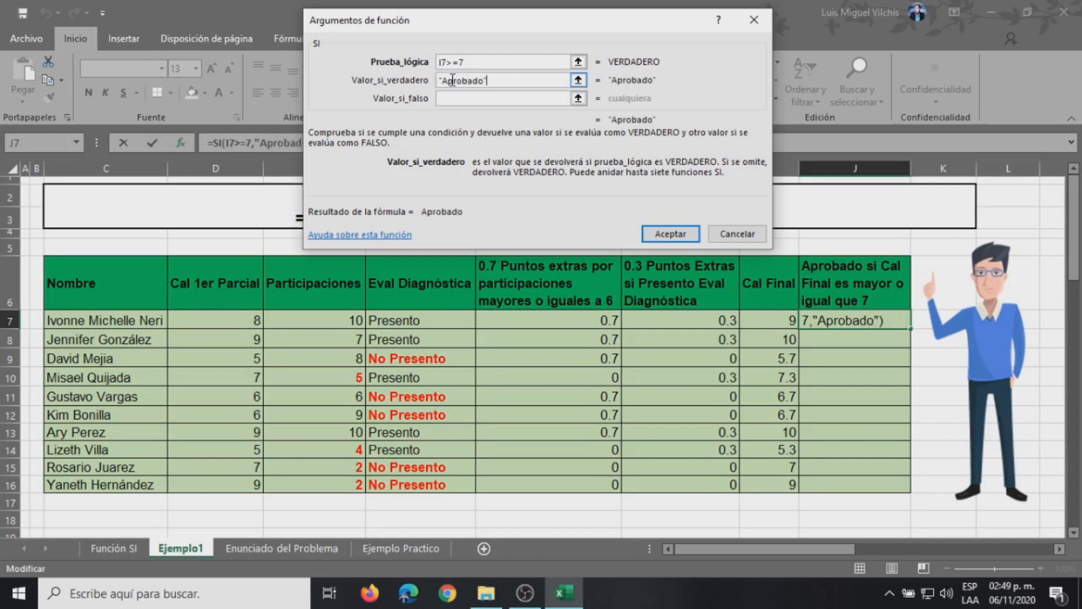
left_click(455, 99)
left_click(458, 101)
type("\"Repro")
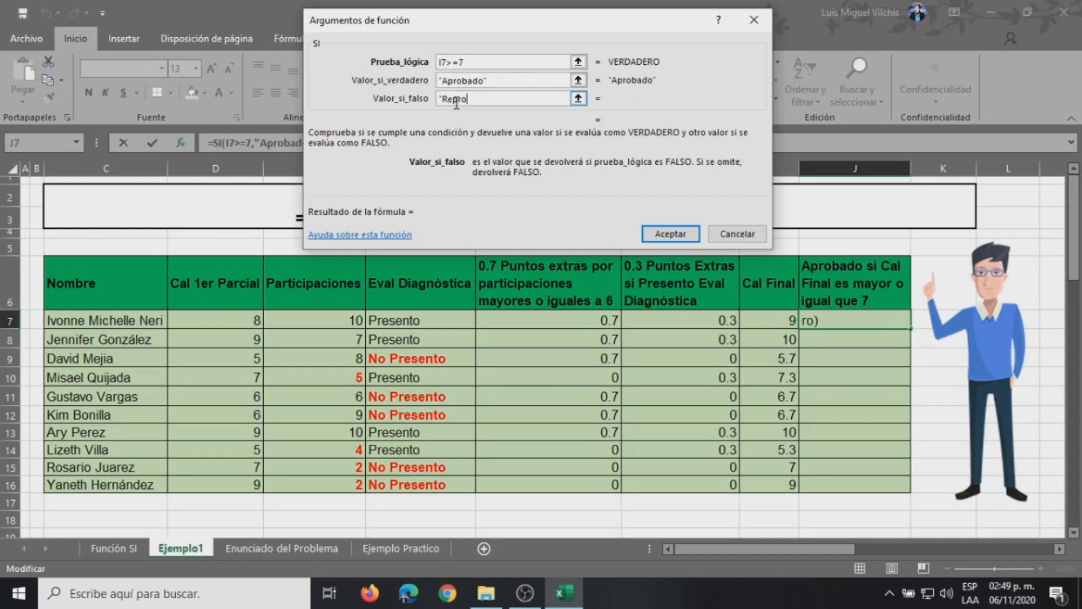
type("bado\"")
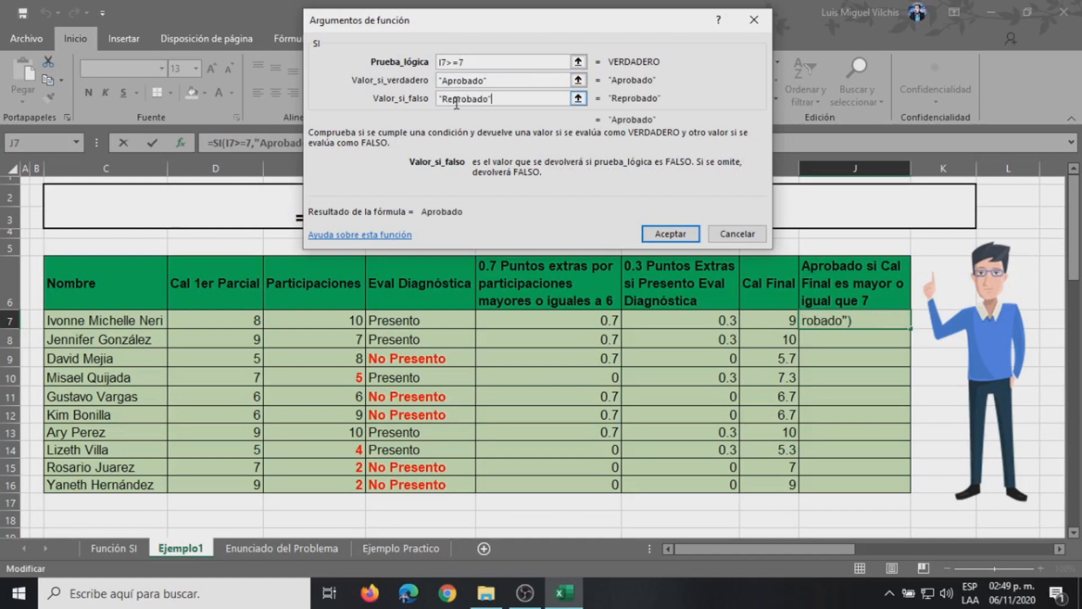
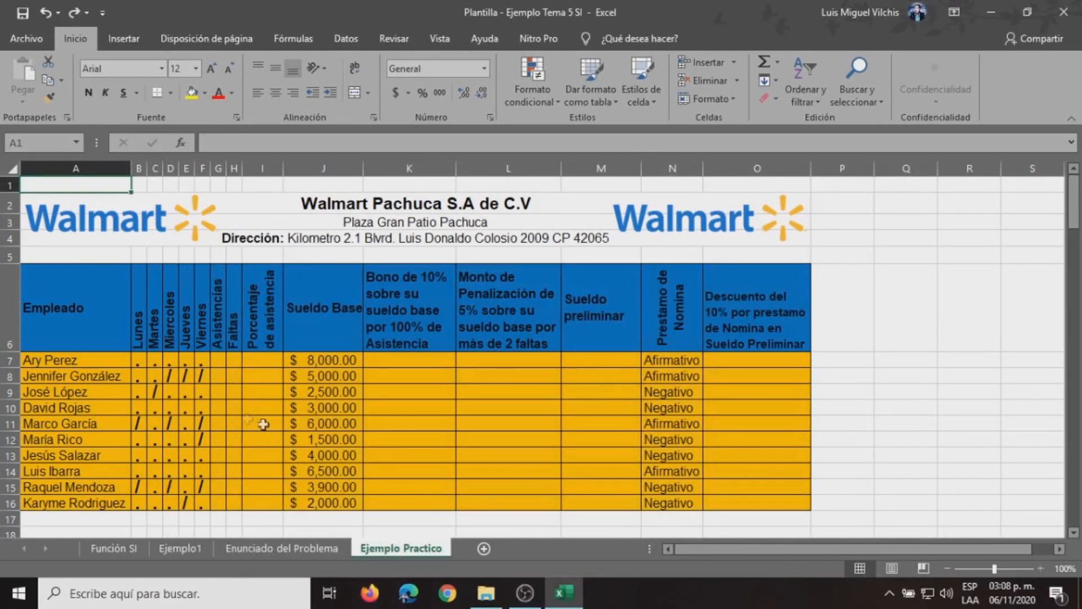
- Examine the employee, attendance, base salary, payroll loan and bonus columns of the Ejemplo Practico payroll table
left_click(65, 360)
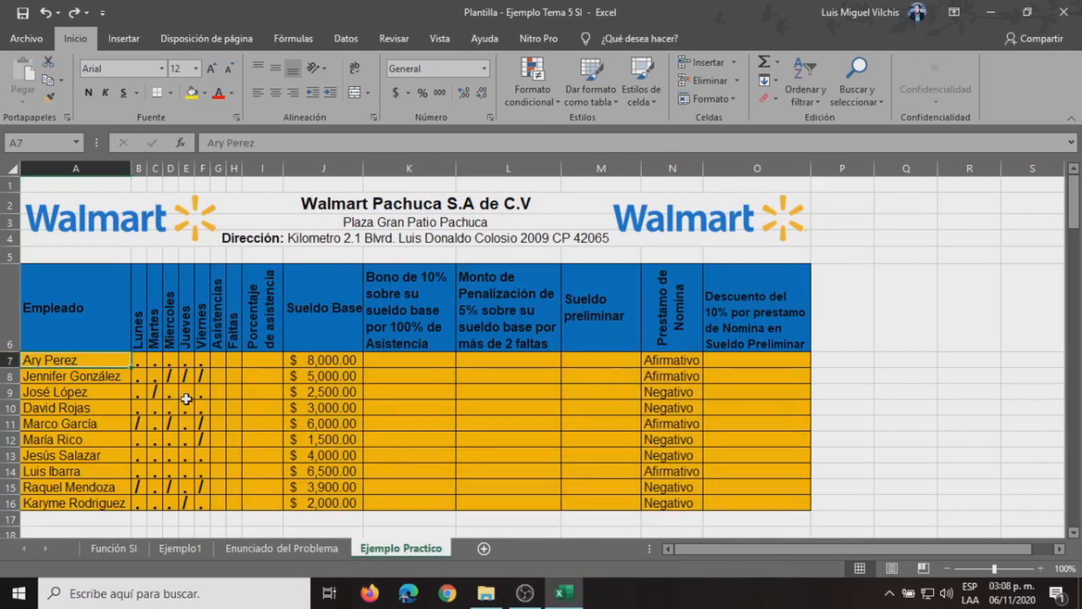
left_click(138, 358)
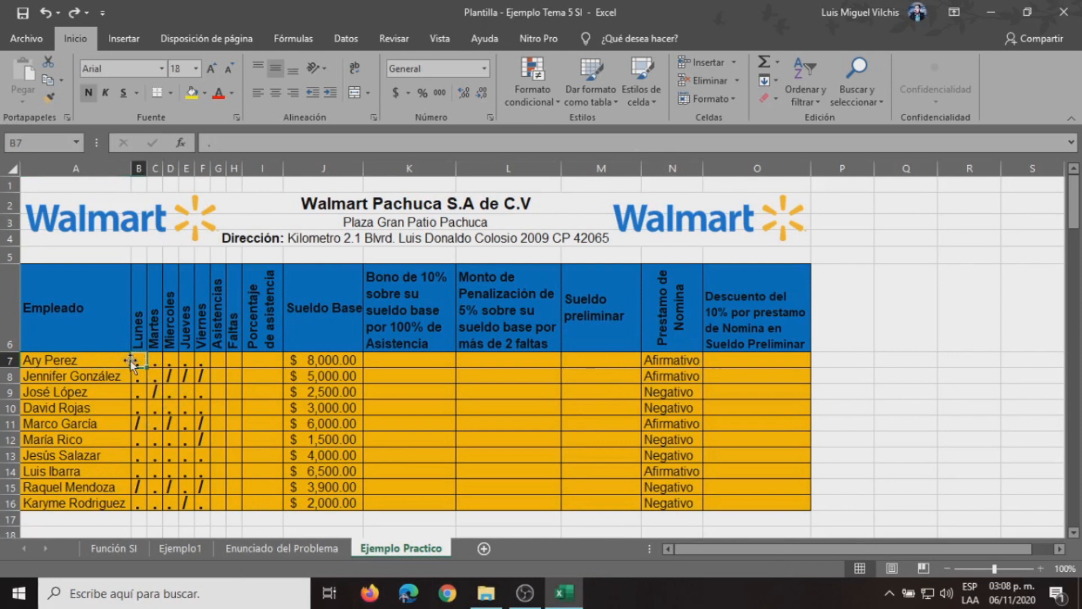
left_click(307, 359)
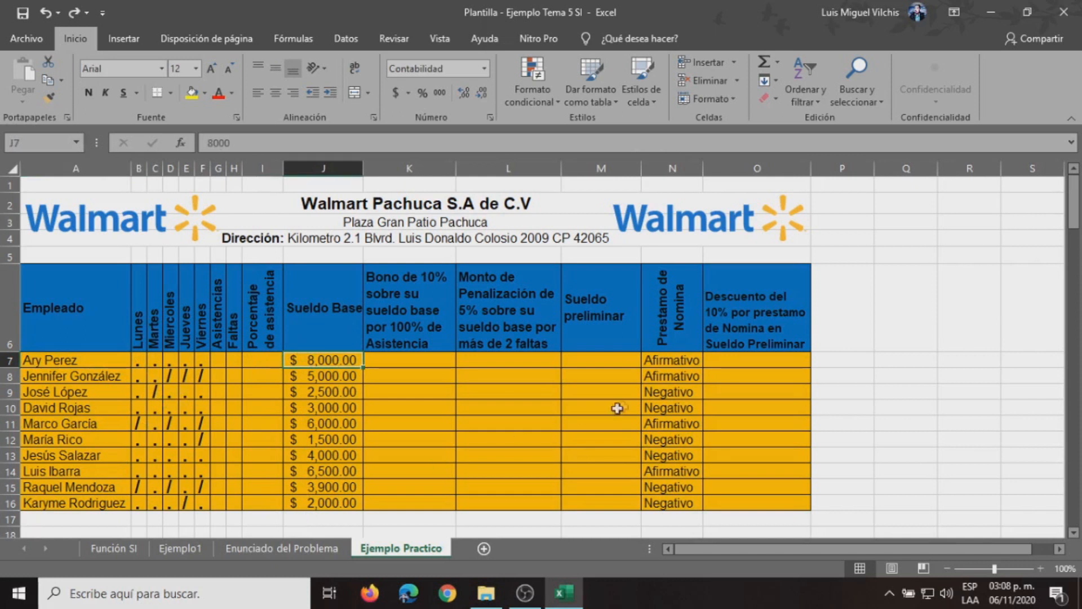
left_click(670, 362)
left_click(669, 393)
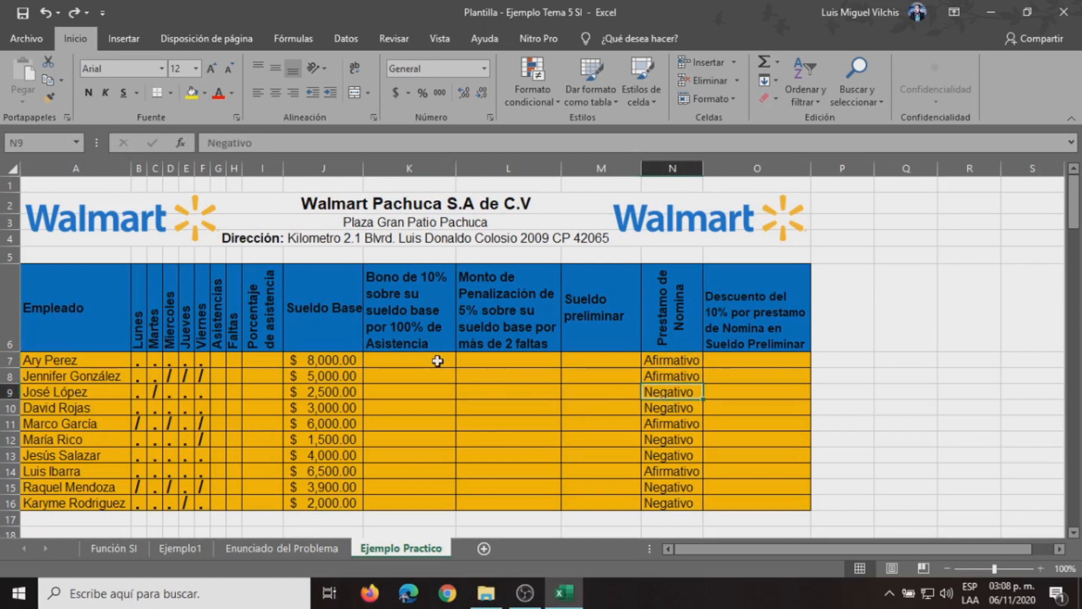
left_click(419, 362)
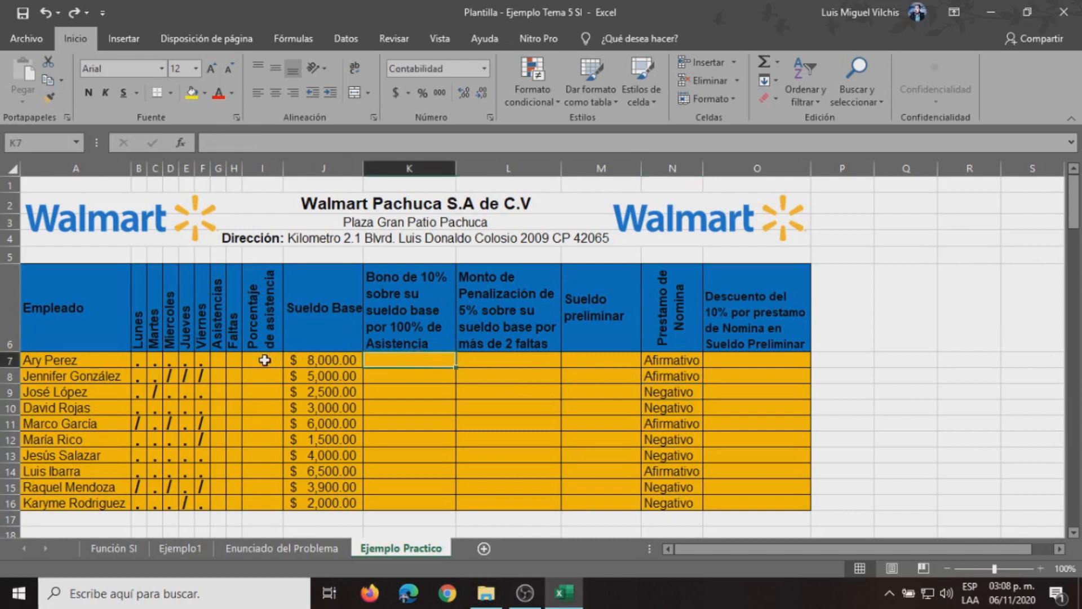
- Insert a CONTAR.SI function in G7 under Asistencias with B7:F7 as its range
left_click(218, 362)
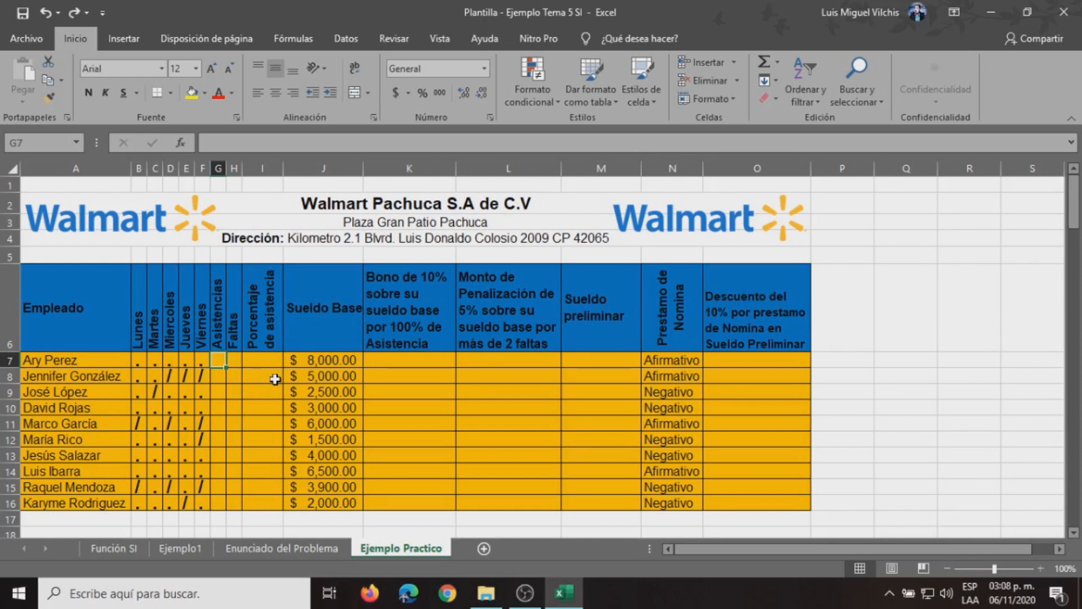
left_click(181, 143)
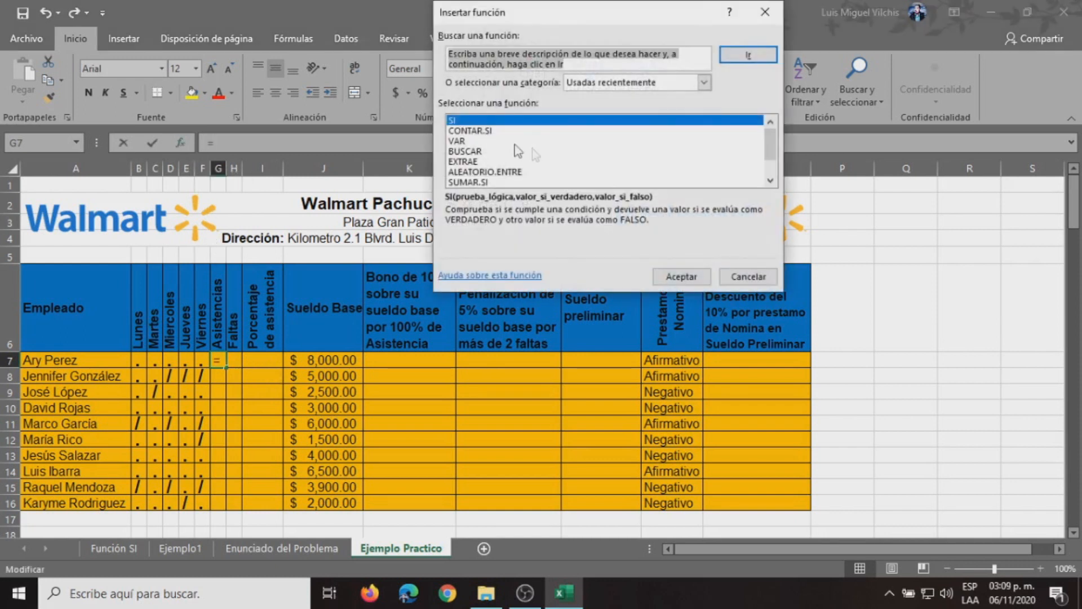
left_click(474, 130)
left_click(675, 280)
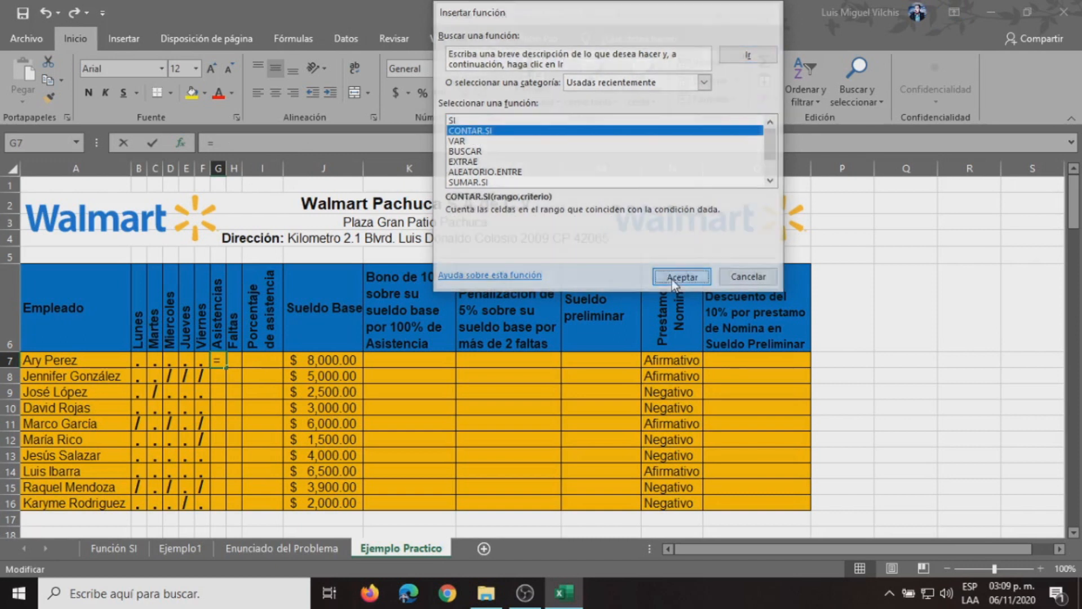
left_click(141, 360)
left_click_drag(200, 365, 200, 365)
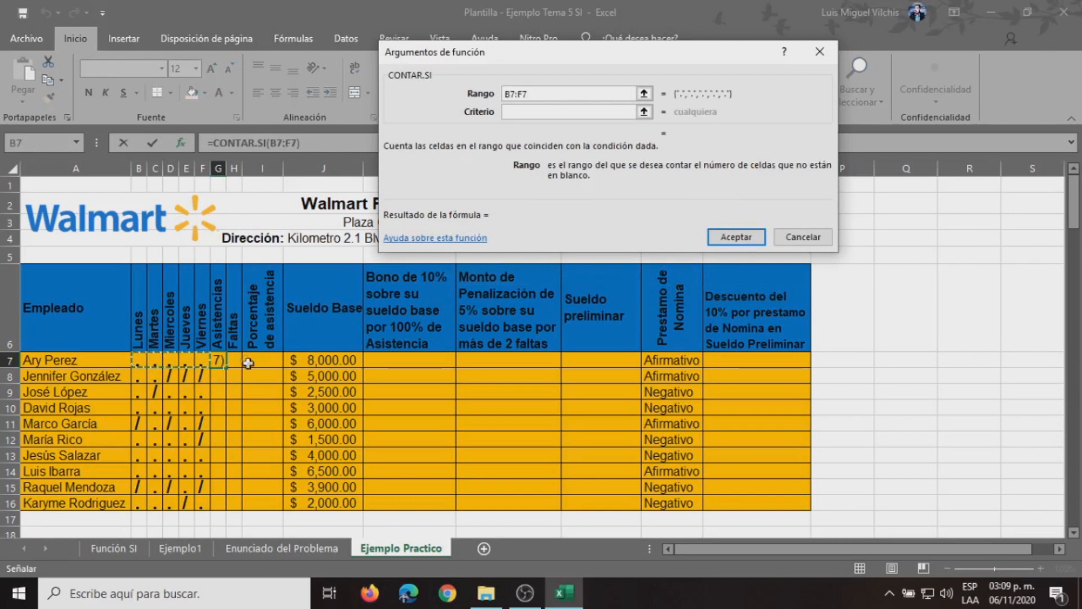
- Set the criterion of G7's CONTAR.SI to "=." and fill the attendance formula down to G16
left_click(519, 111)
type("\"=.\"")
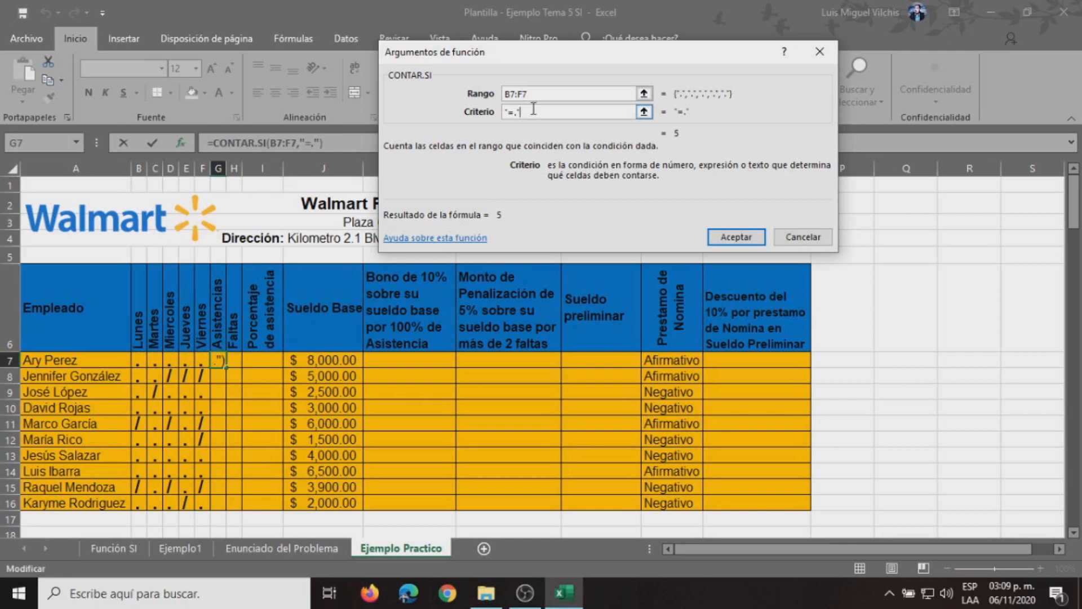
left_click(743, 237)
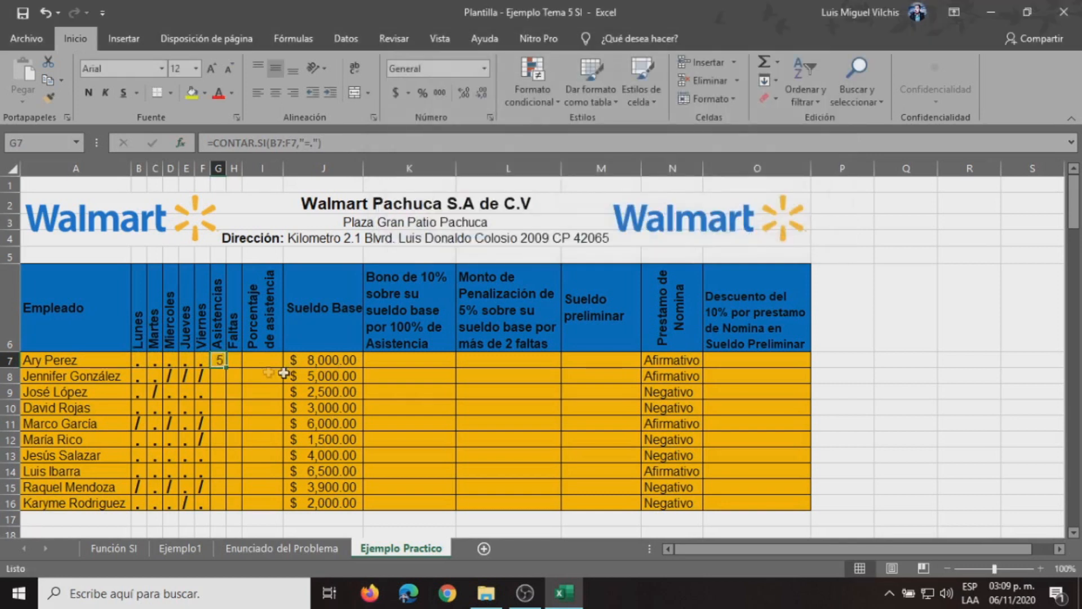
double_click(225, 367)
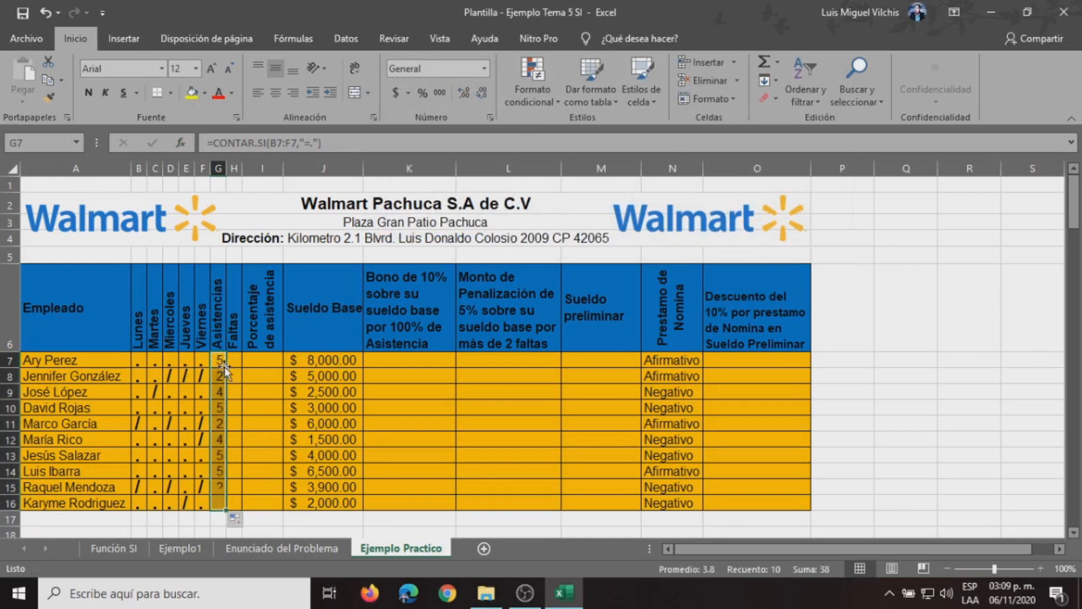
left_click(219, 424)
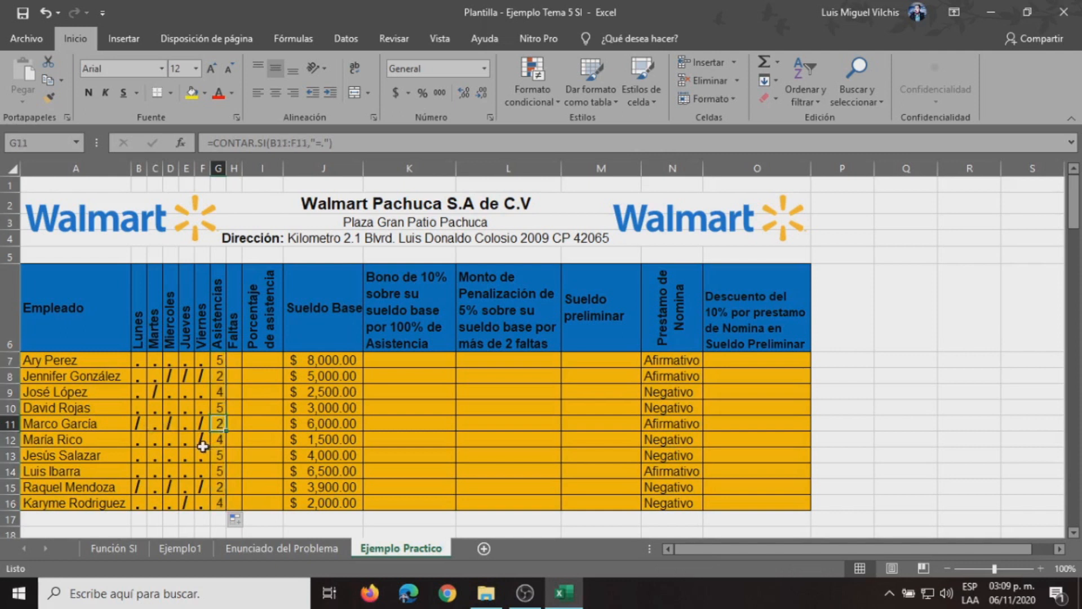
- Insert a CONTAR.SI function in H7 under Faltas with B7:F7 as its range
left_click(233, 364)
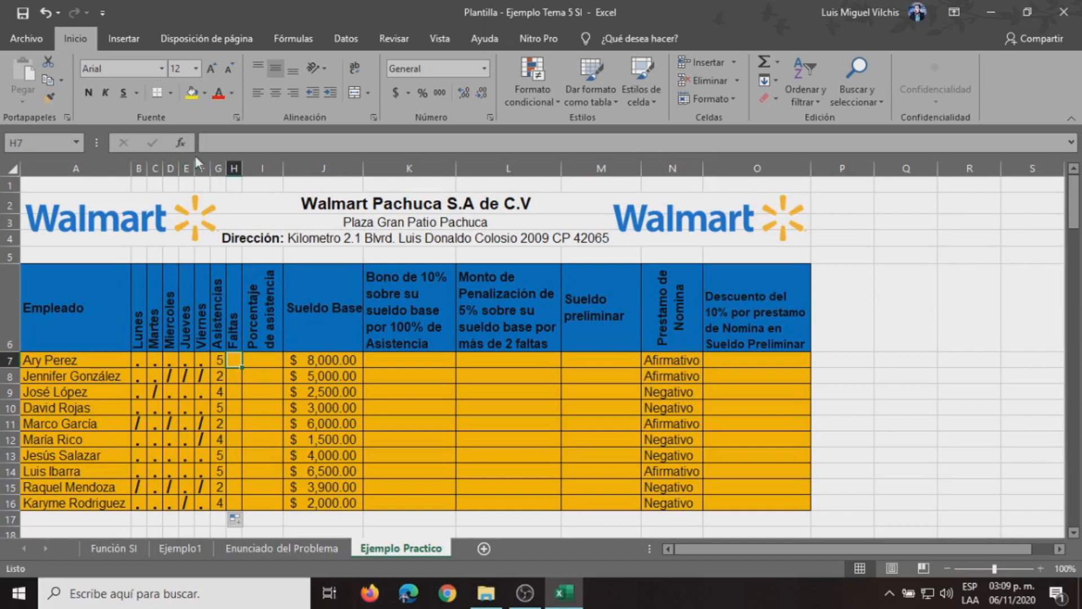
left_click(182, 144)
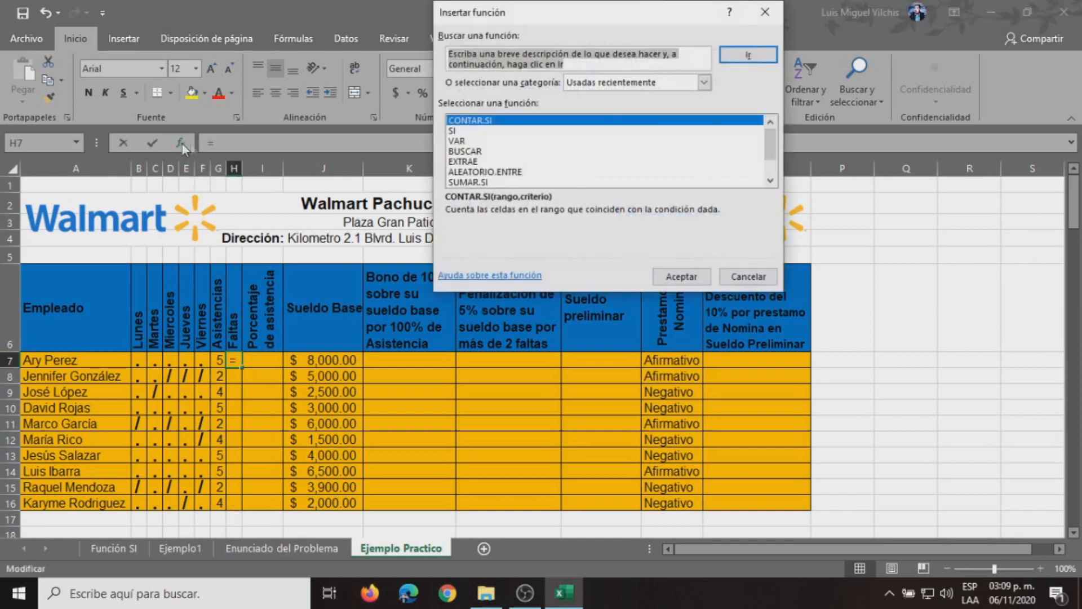
left_click(685, 276)
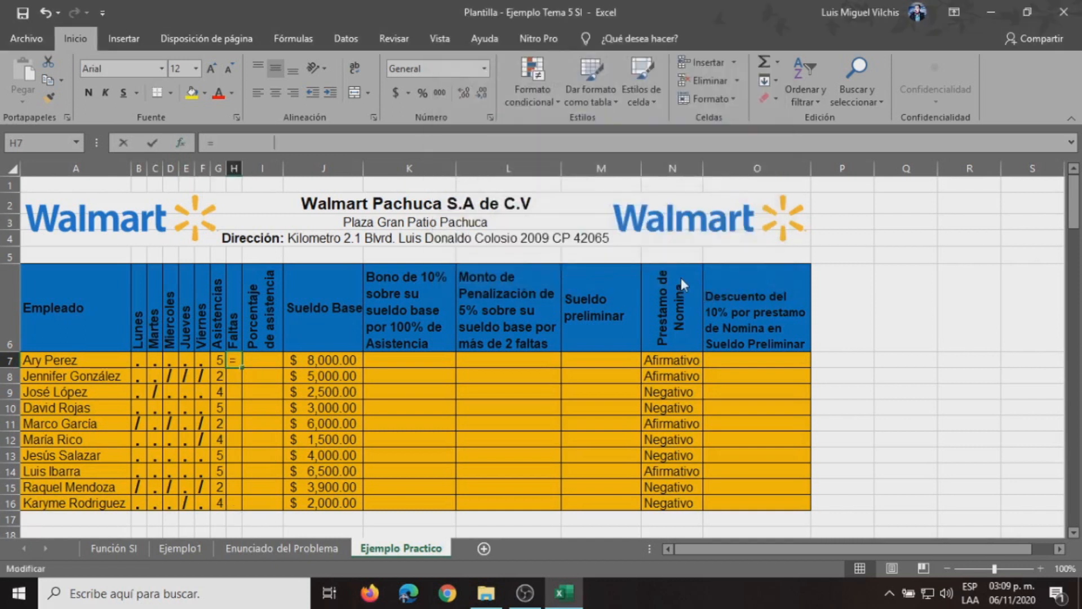
left_click(139, 360)
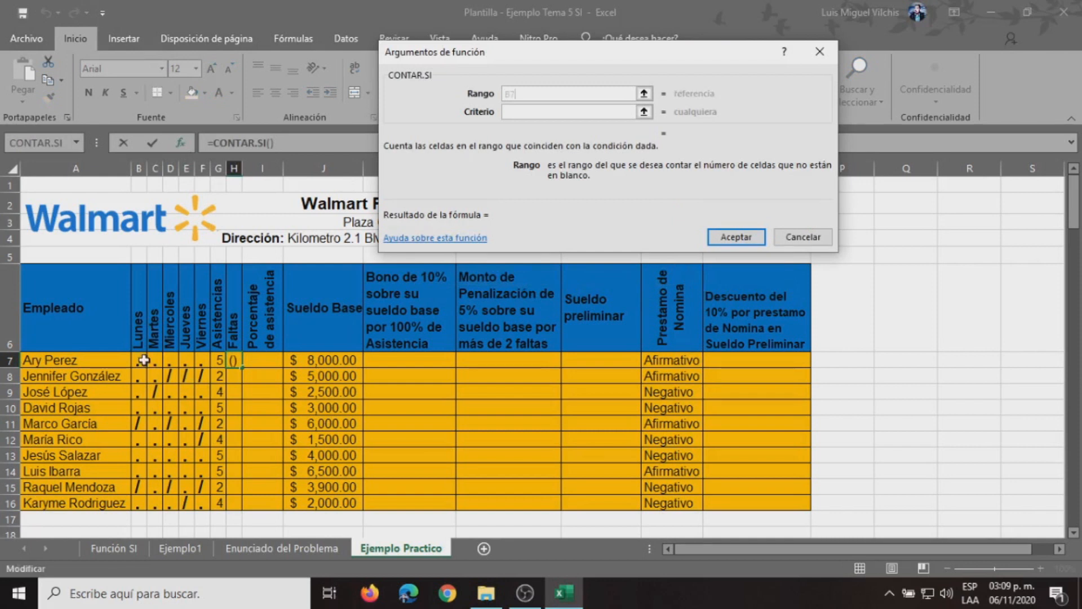
key("shift+Right")
key("shift+Right")
key("shift+Right")
key("shift+Right")
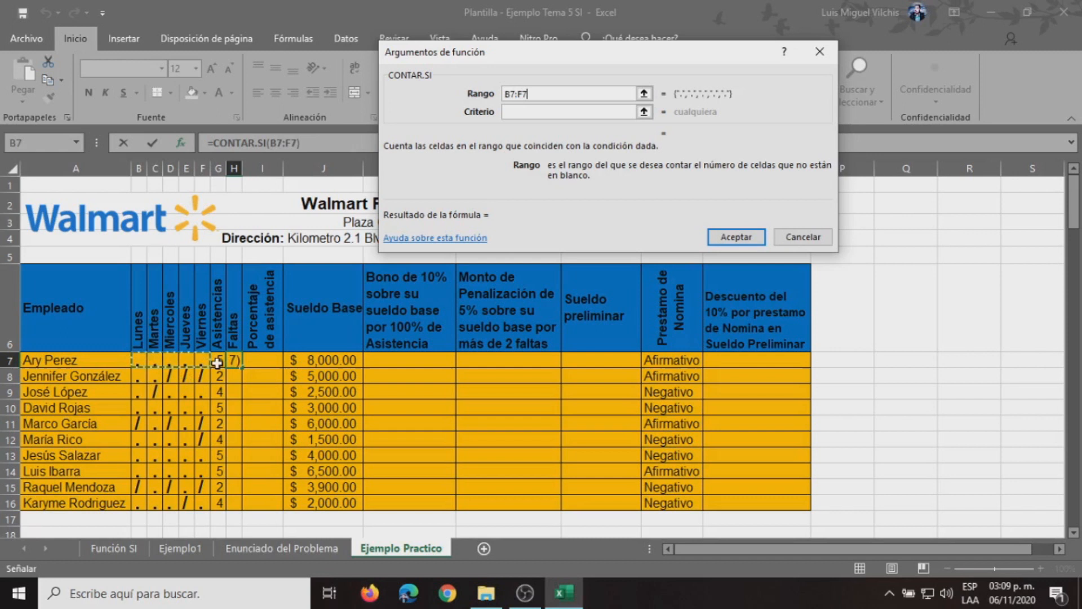
- Set the criterion of H7's CONTAR.SI to "=/" and fill the absence formula down to H16
left_click(508, 112)
type("\"=/\"")
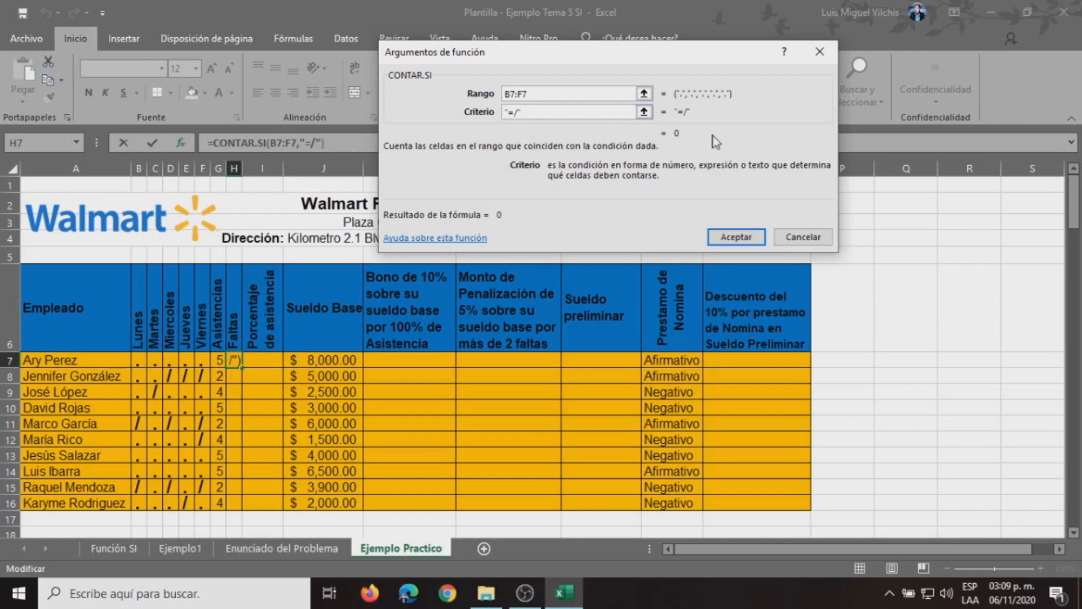
left_click(732, 237)
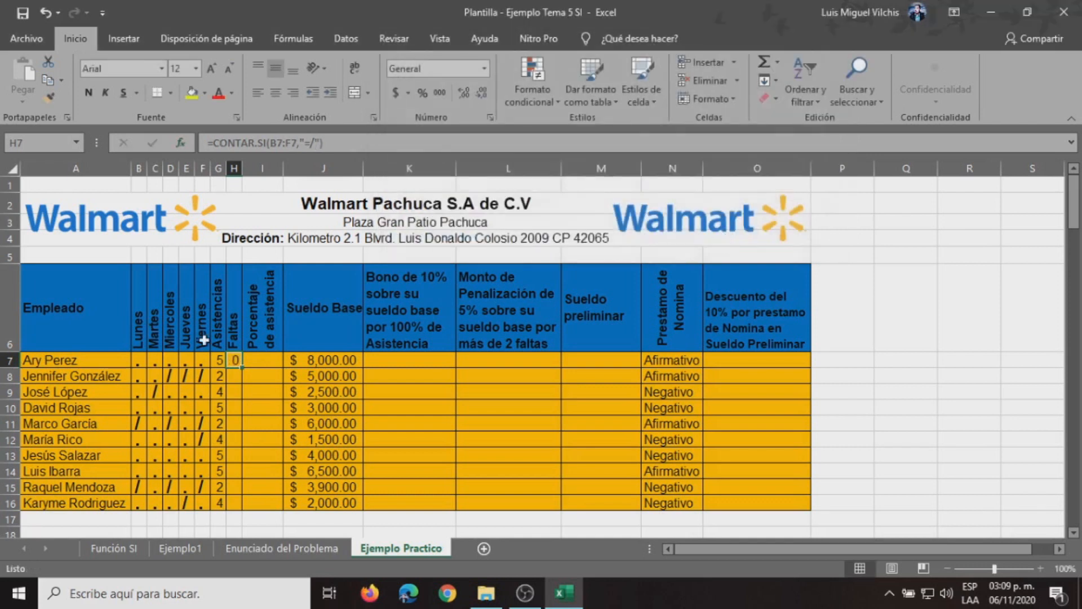
double_click(243, 367)
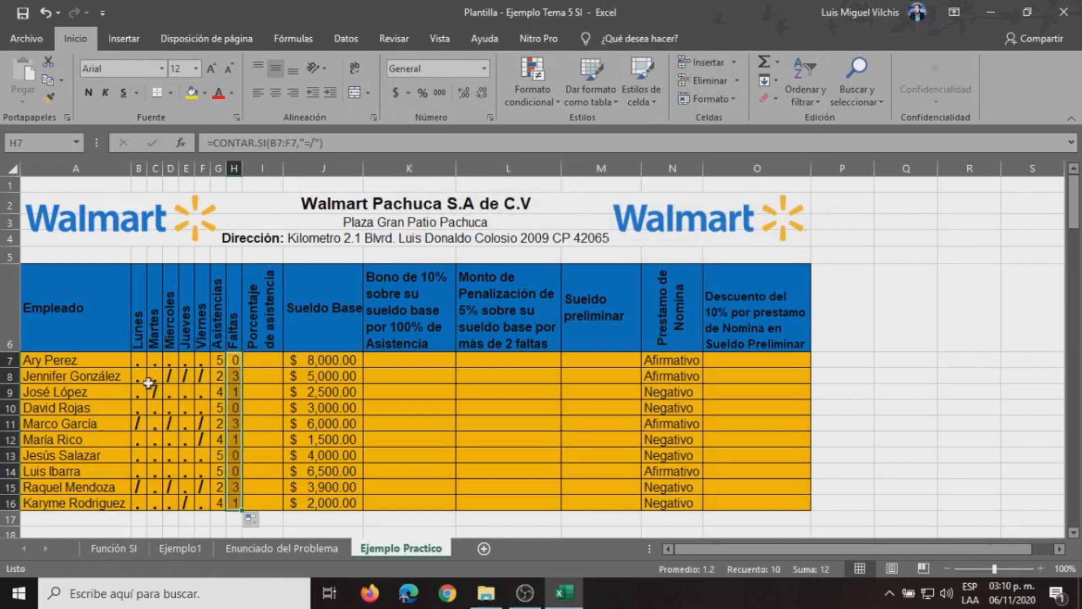
left_click(234, 376)
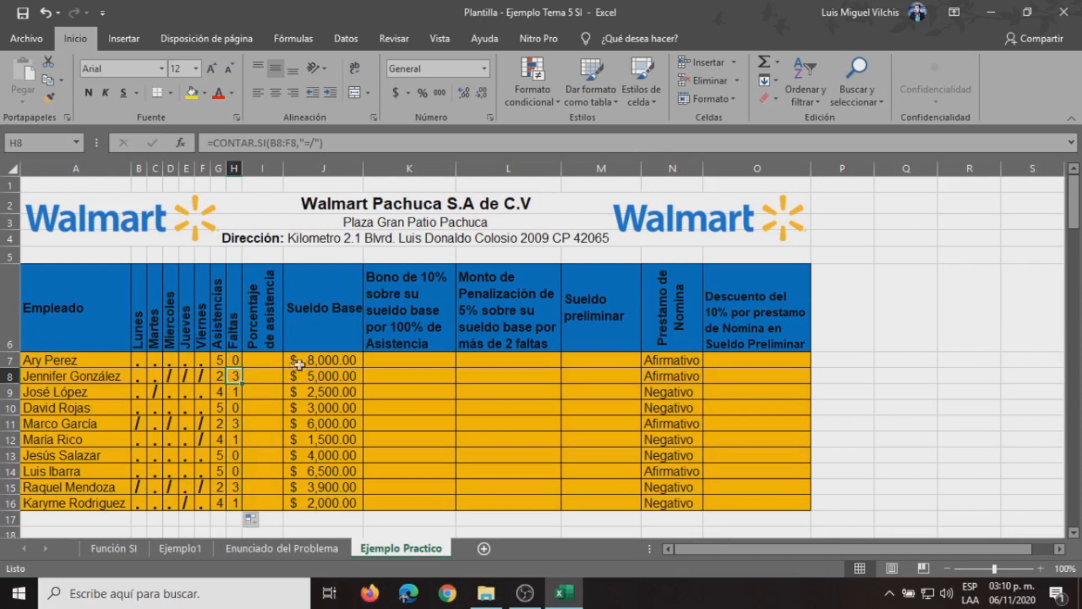
- Enter =G7/5 in I7 under Porcentaje de asistencia and fill the formula down to I16
left_click(260, 364)
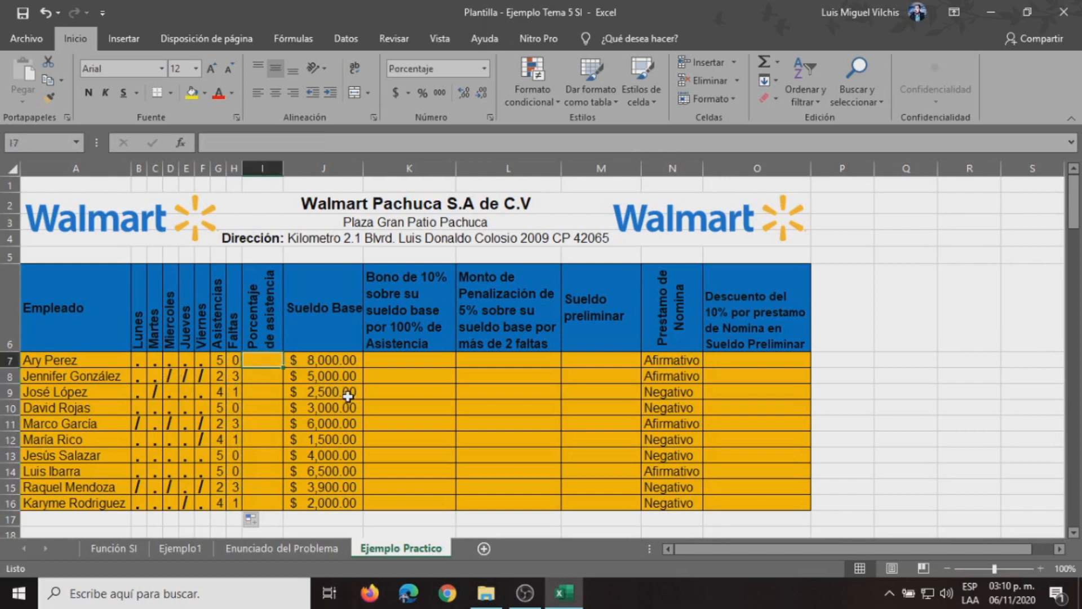
left_click(233, 144)
type("=")
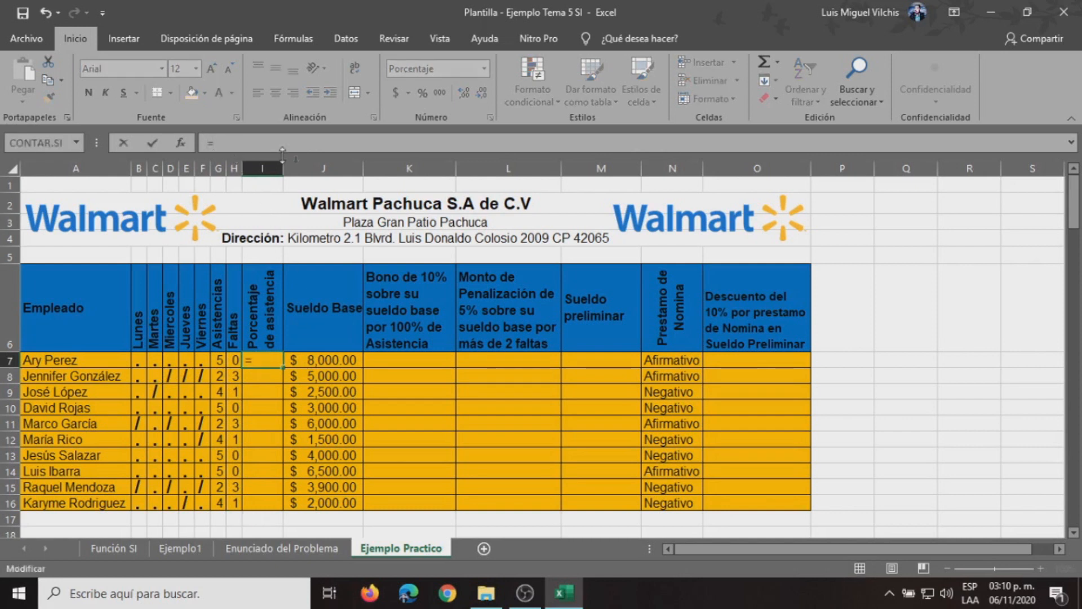
left_click(219, 360)
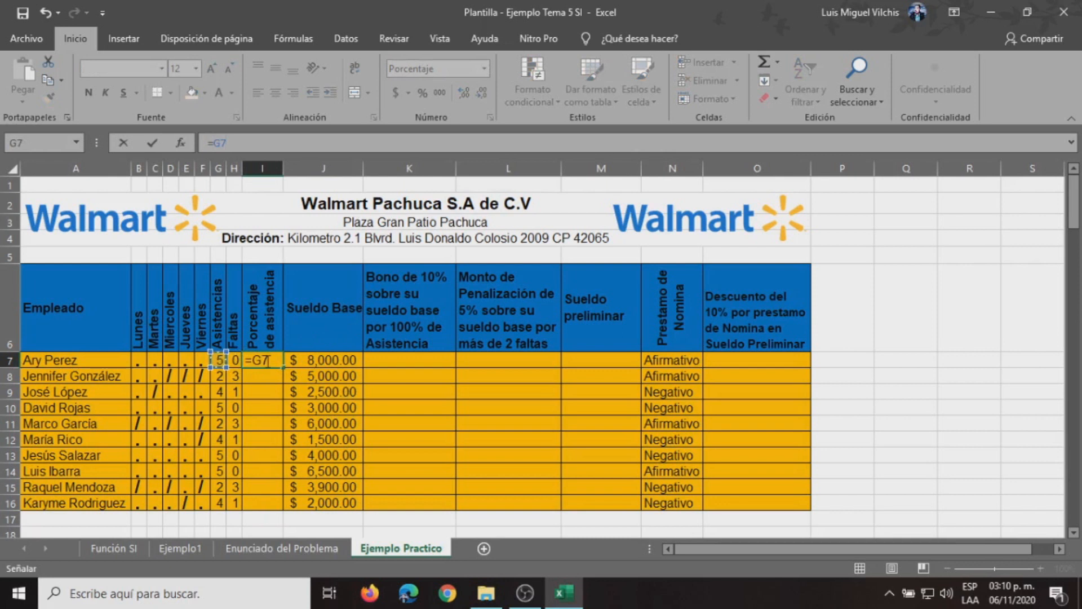
type("/5")
key("Return")
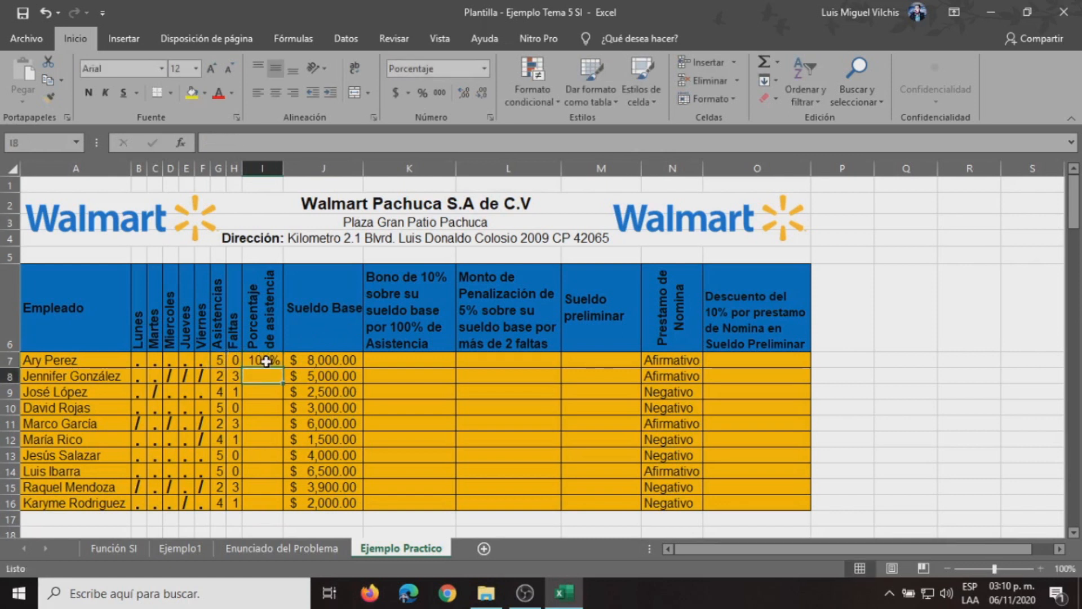
left_click(267, 361)
double_click(282, 367)
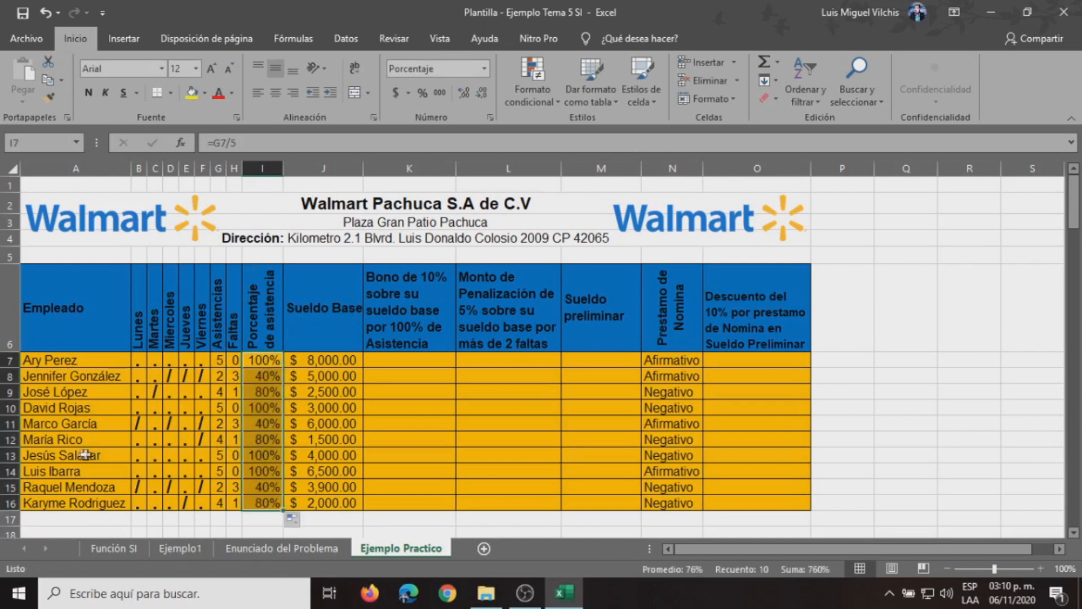
left_click(264, 441)
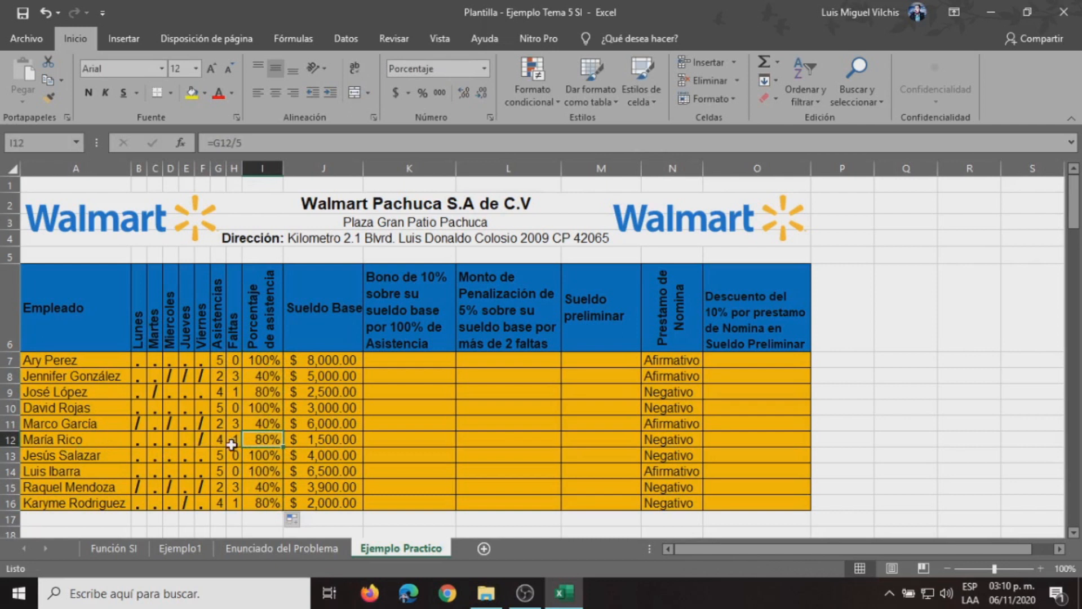
- Insert an SI function in K7 under the 10% bonus heading with I7=100% as its logical test
left_click(395, 357)
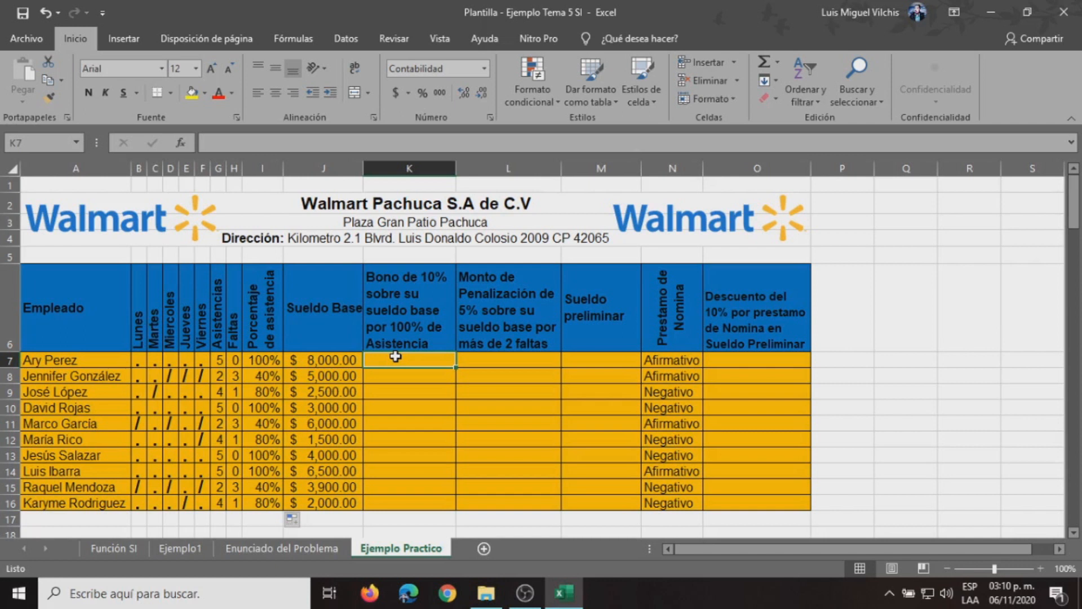
left_click(183, 145)
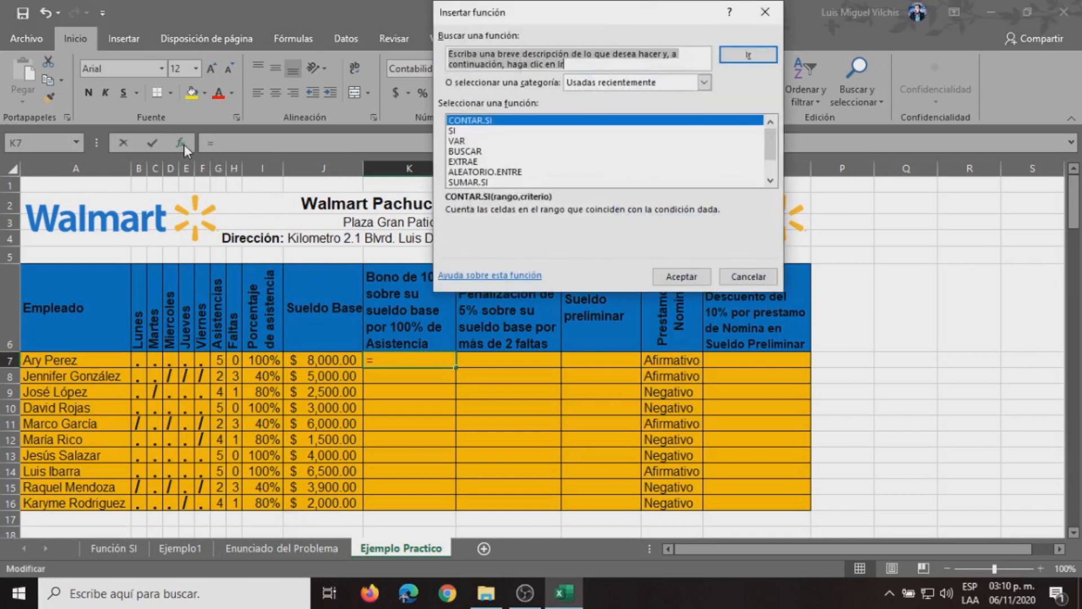
left_click(452, 131)
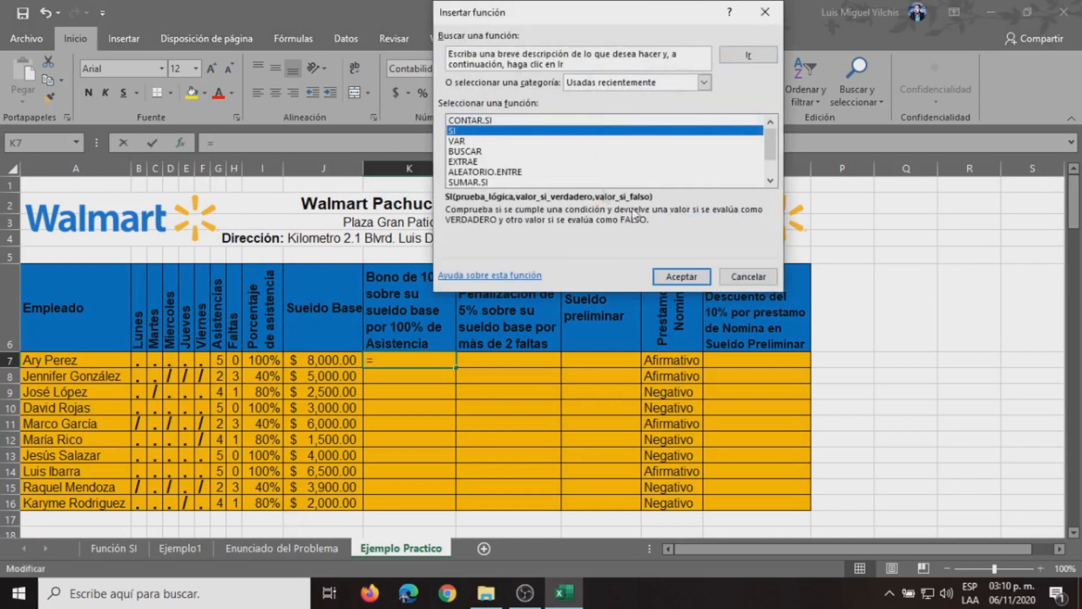
left_click(678, 279)
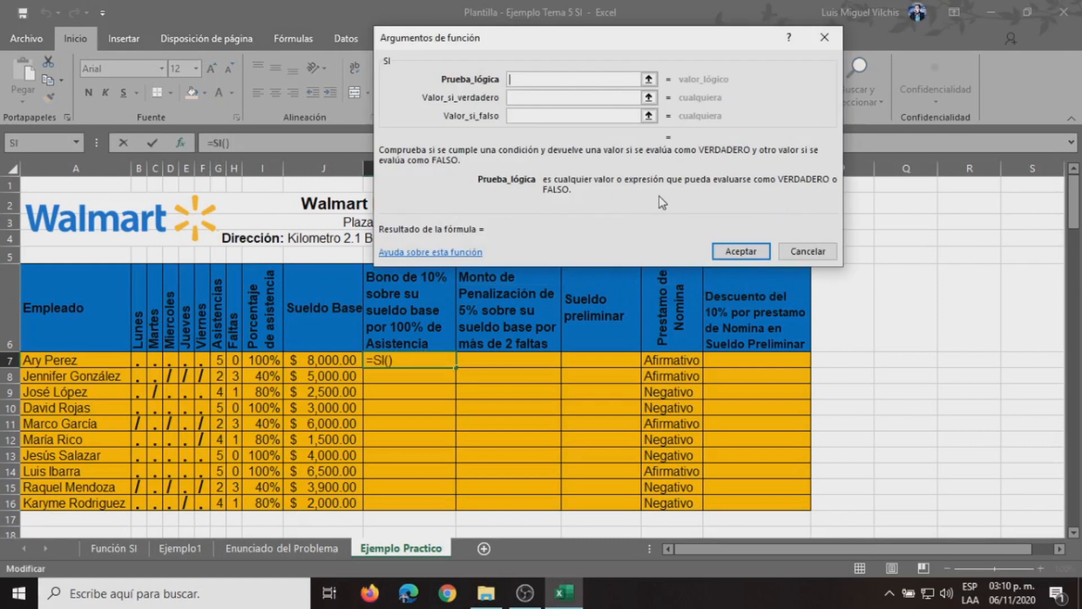
left_click_drag(587, 37, 621, 36)
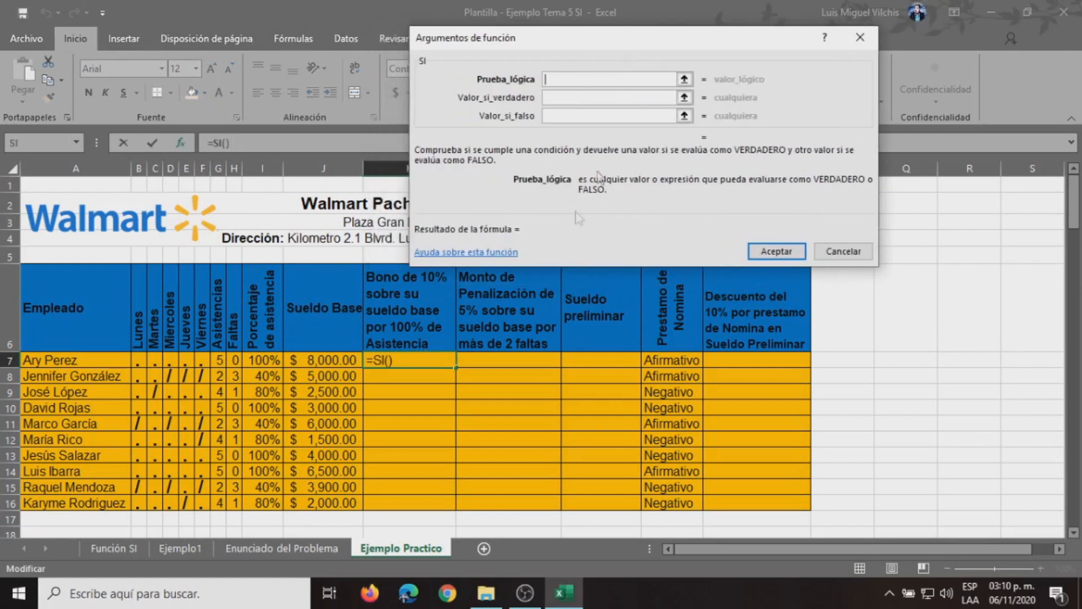
left_click(271, 361)
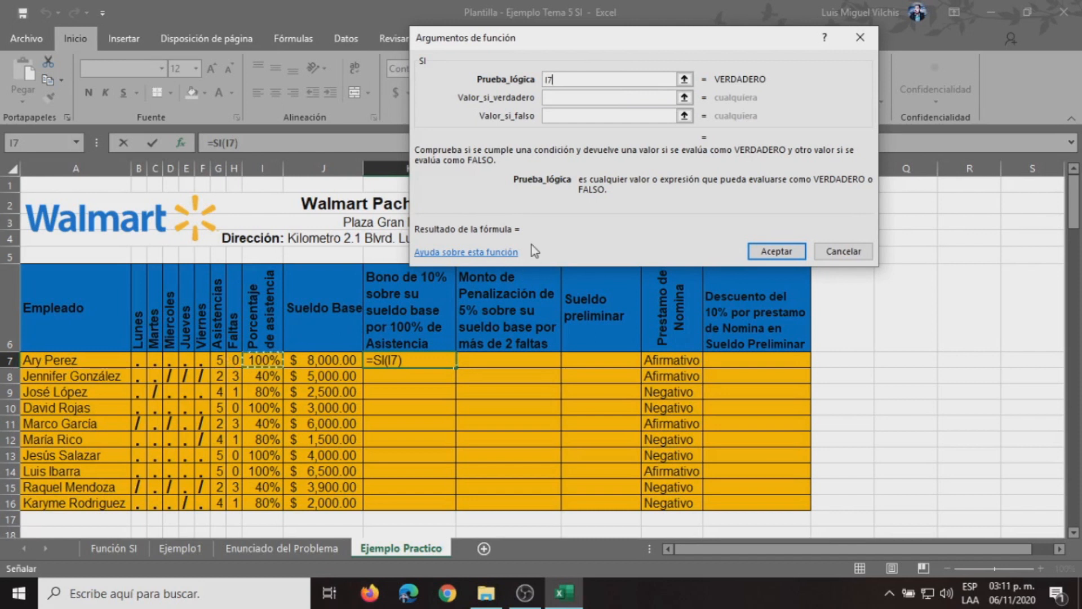
left_click(576, 80)
type("=")
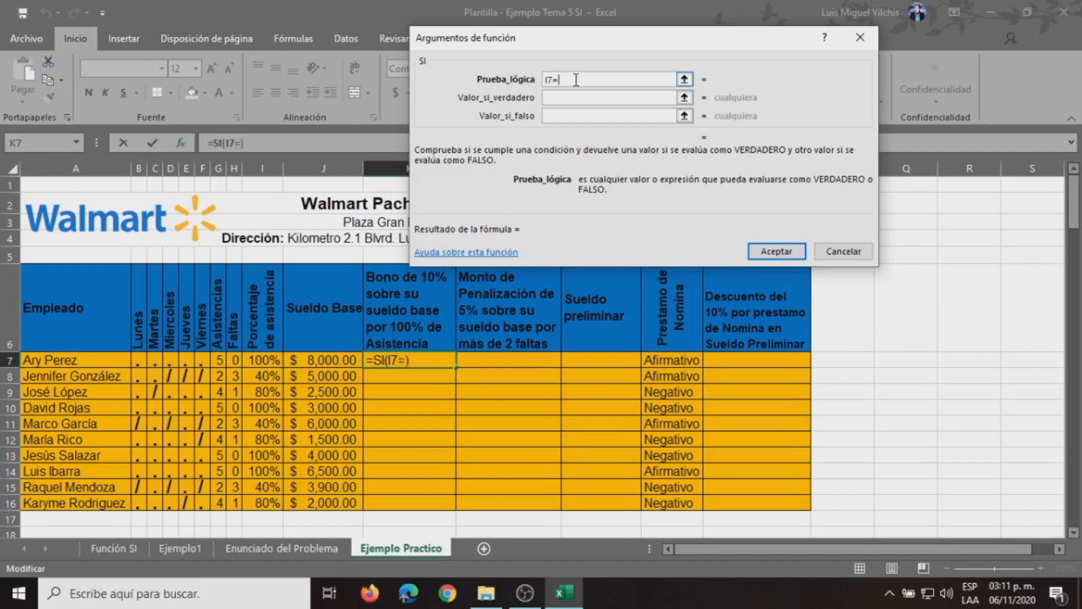
type("100%")
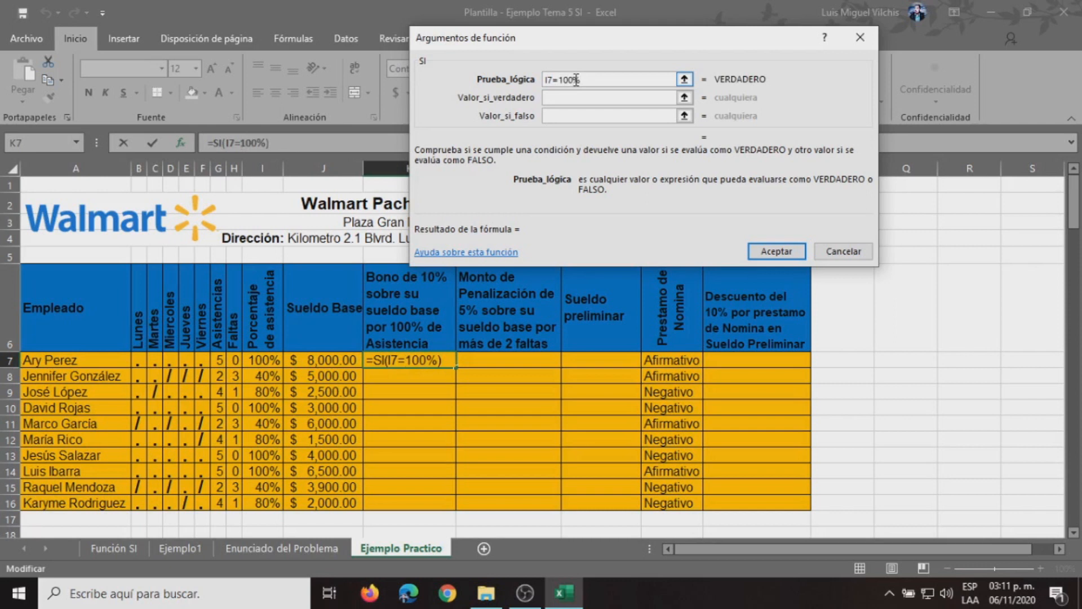
- Set the value-if-true of K7's SI function to J7+(J7*0.10)
left_click(570, 98)
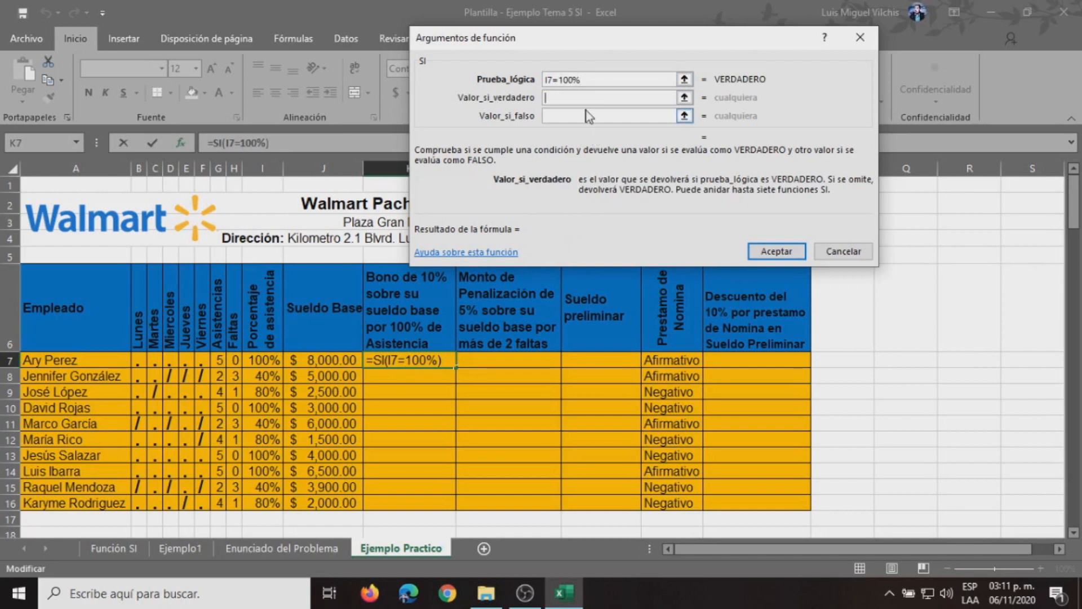
left_click(331, 360)
type("+")
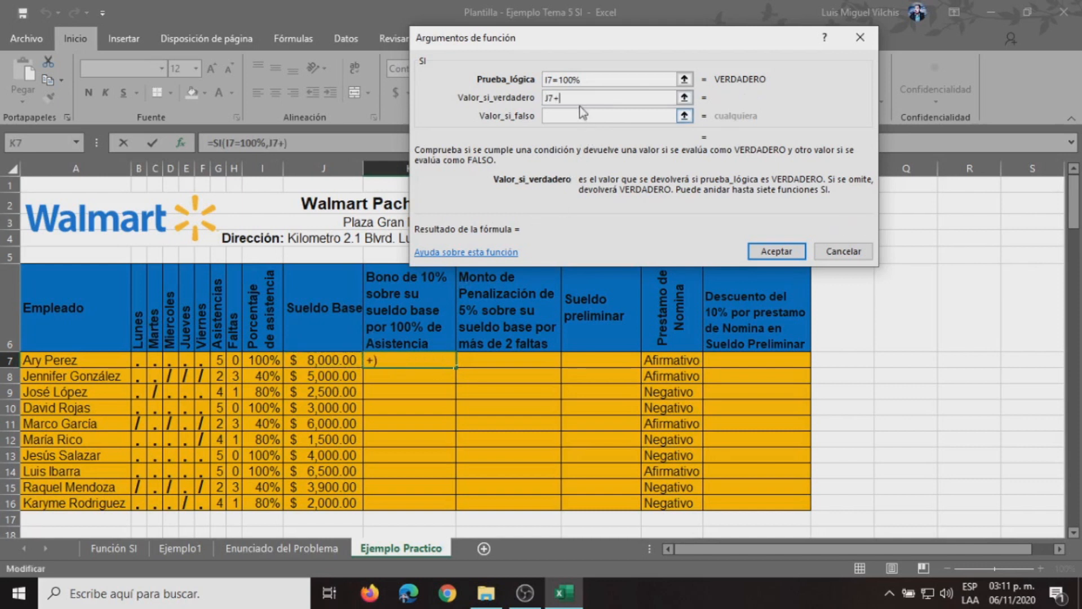
type("(")
left_click(325, 362)
type("*0.1")
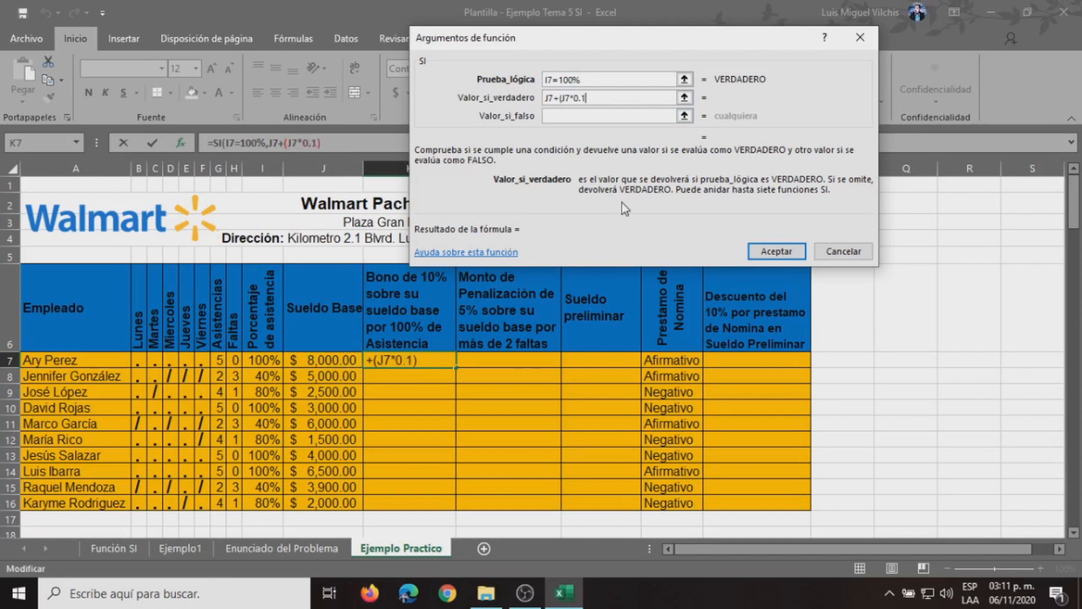
type("0)")
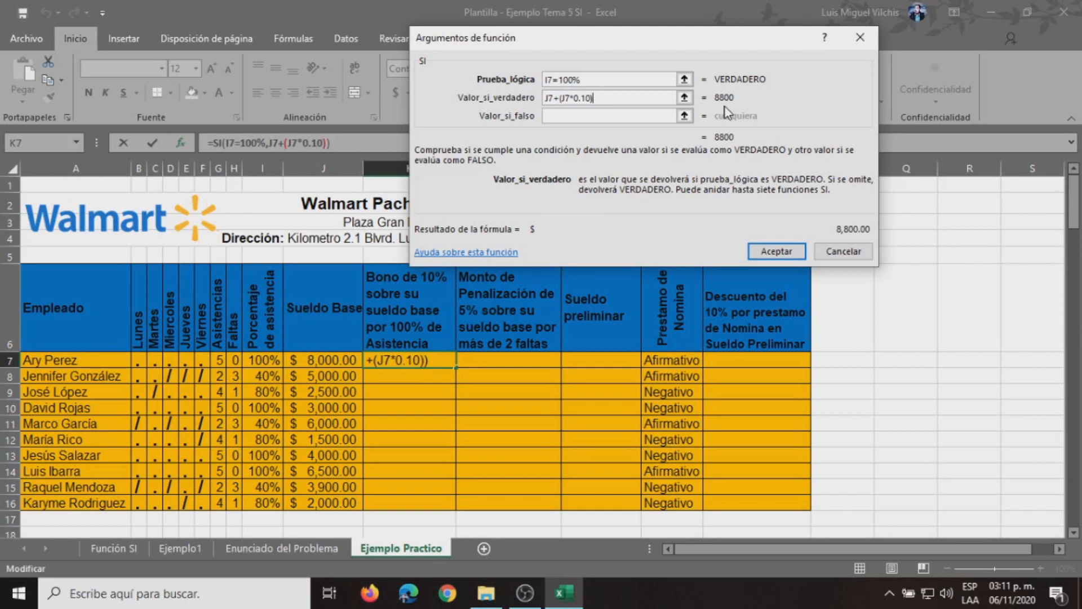
- Set the value-if-false of K7's SI function to J7 and fill the bonus formula down to K16
left_click(568, 117)
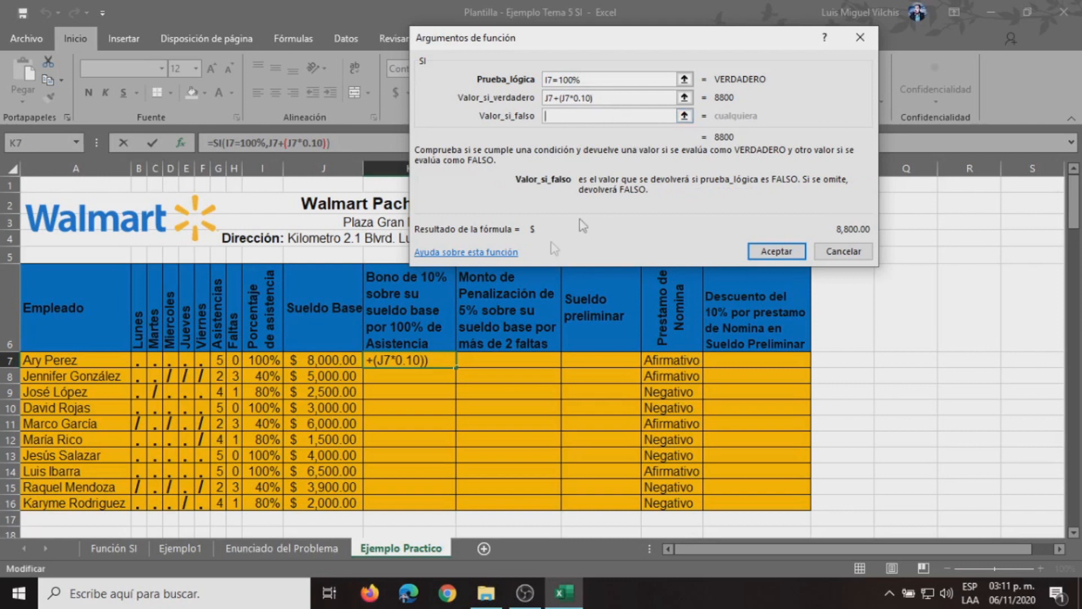
left_click(324, 359)
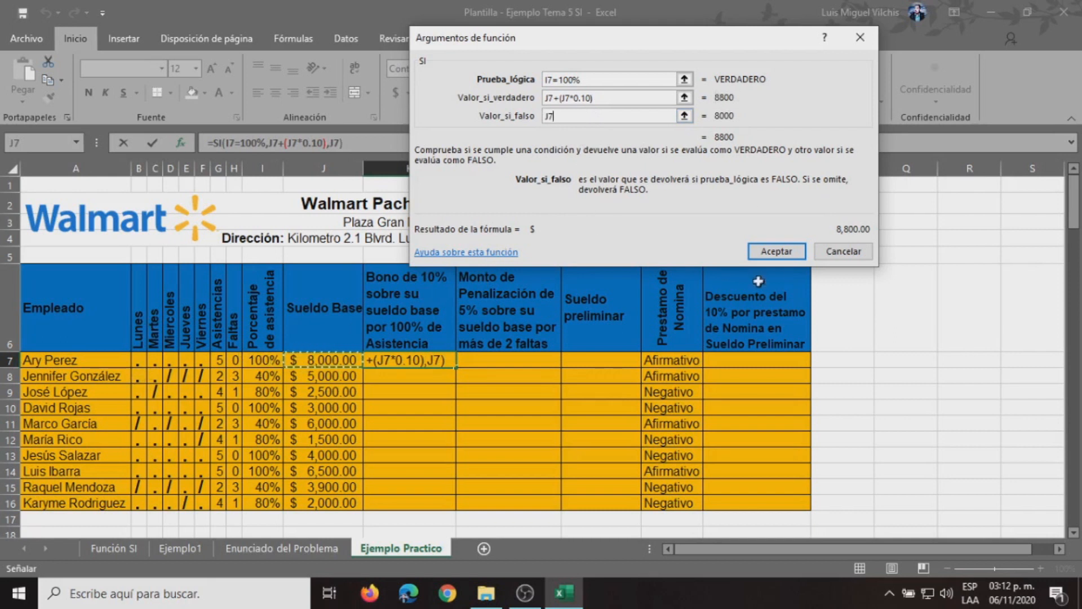
left_click(775, 254)
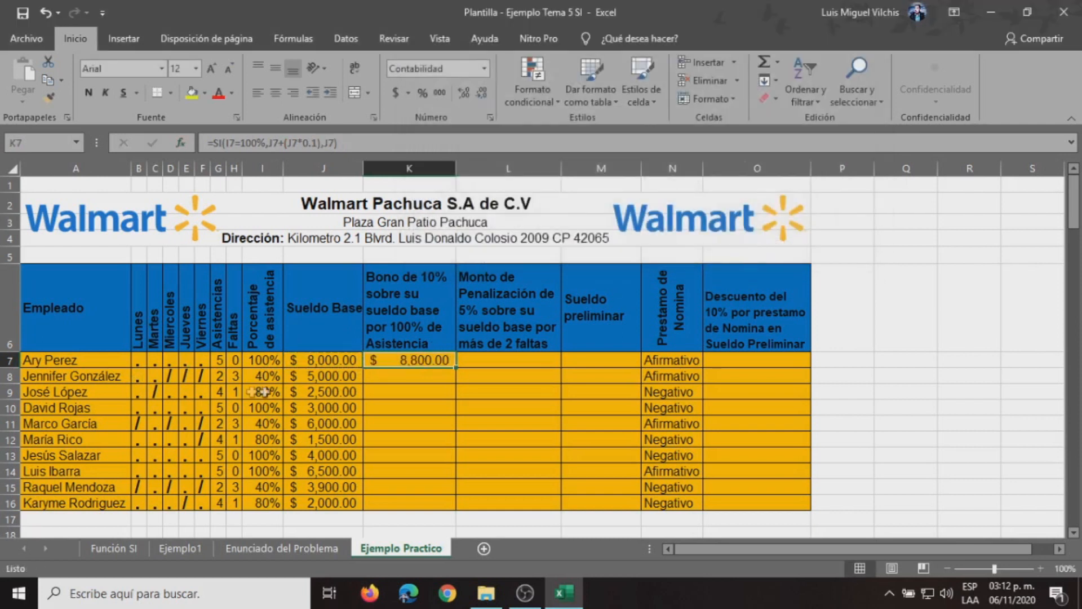
left_click(264, 408)
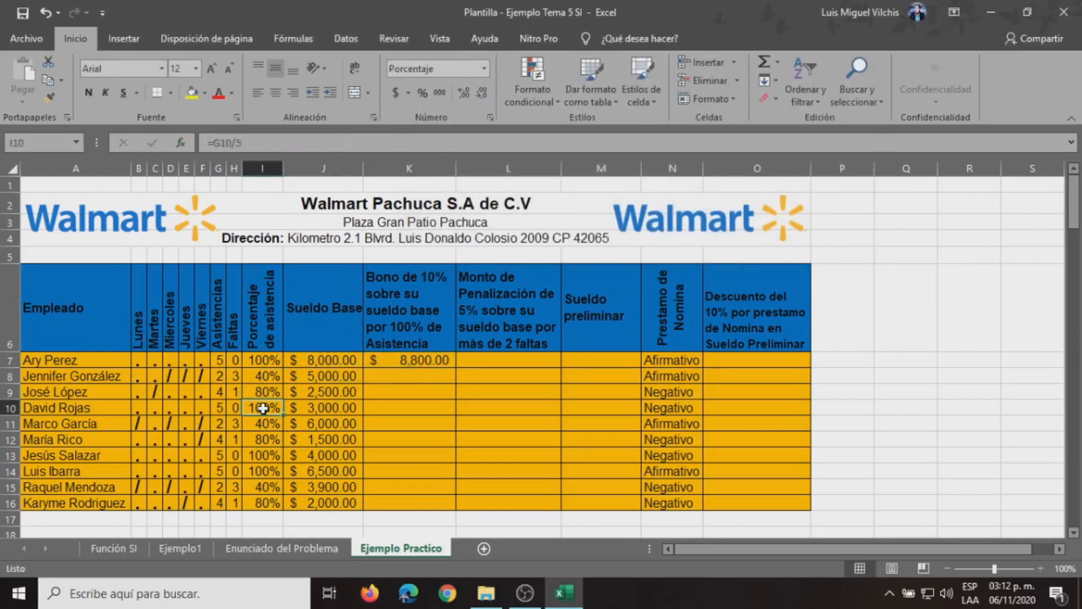
left_click(263, 454)
left_click(265, 472)
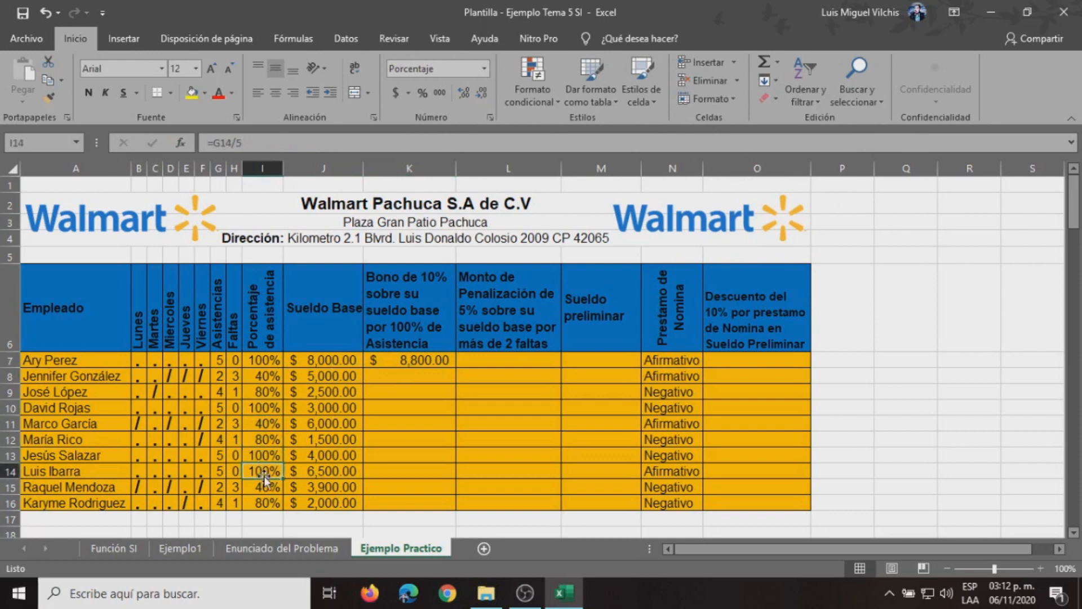
left_click(436, 361)
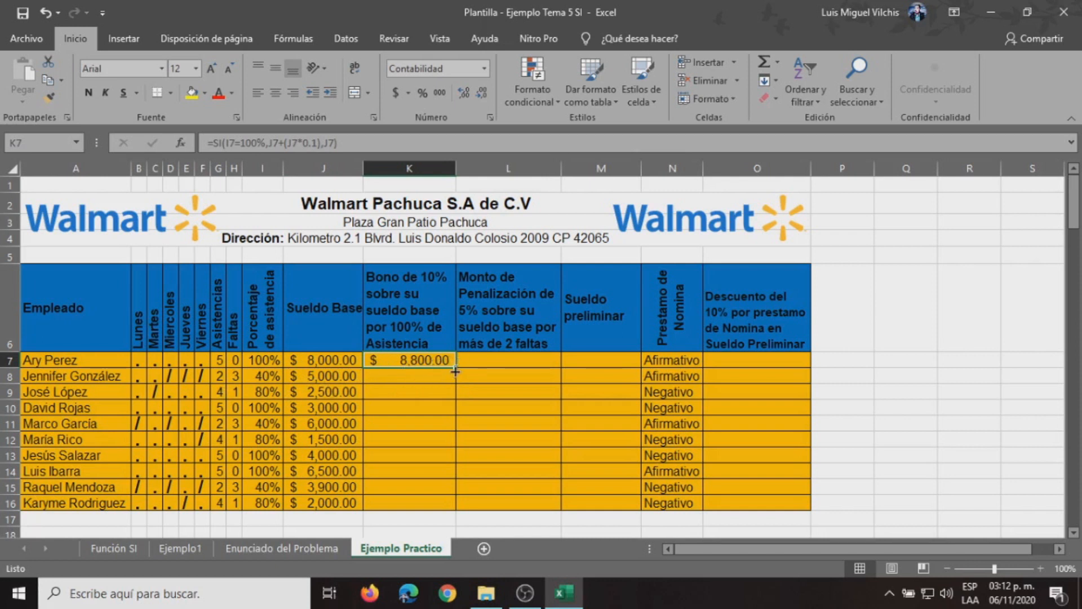
left_click_drag(455, 368, 454, 507)
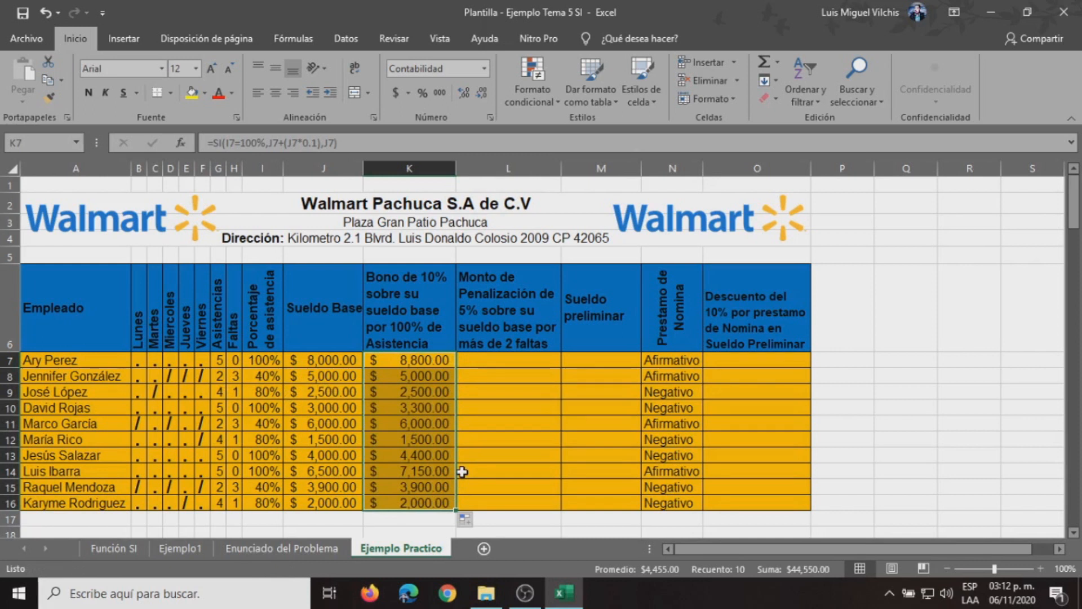
- Review the filled bonus formulas in column K against each employee's attendance percentage and base salary
left_click(274, 408)
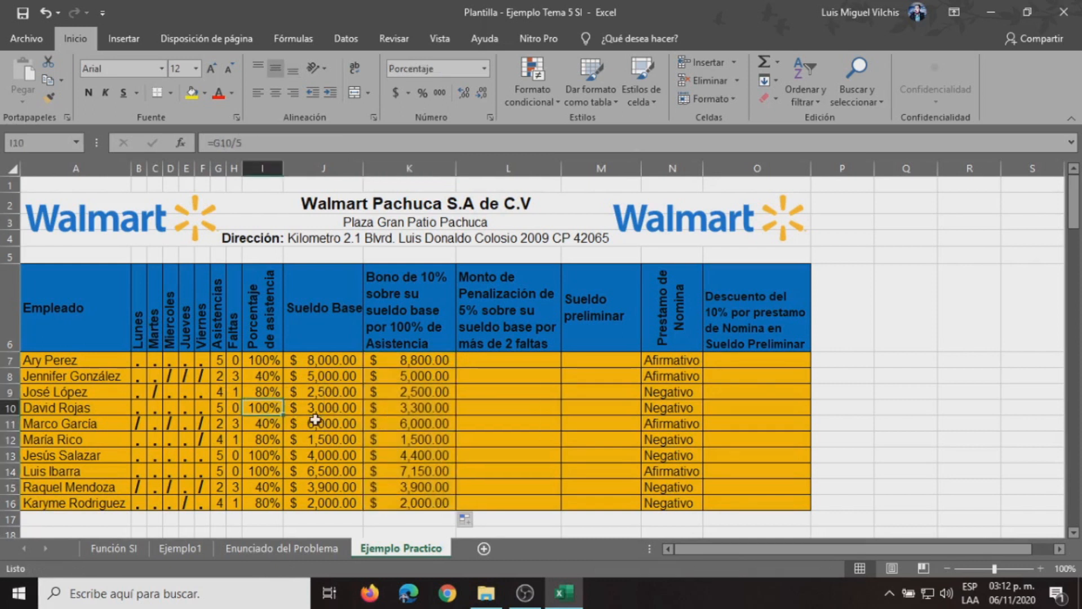
key("Right")
key("Right")
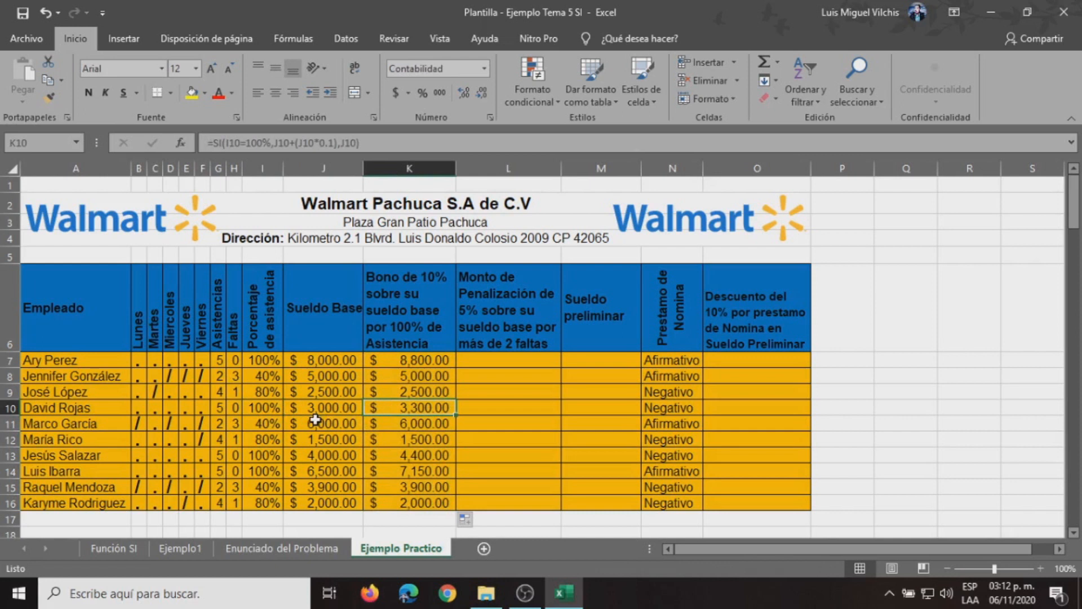
key("Up")
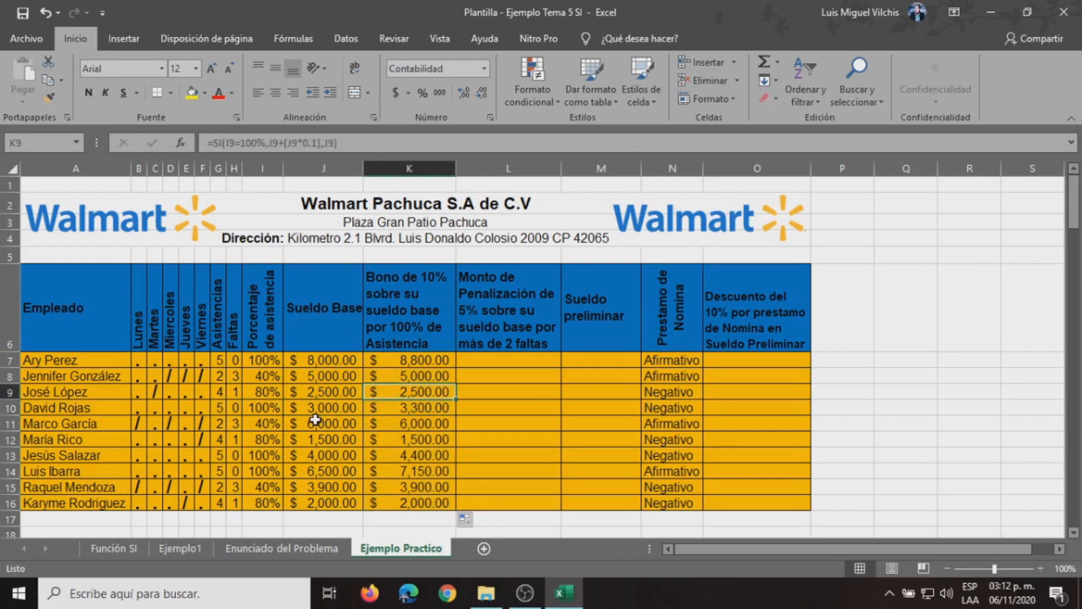
key("Up")
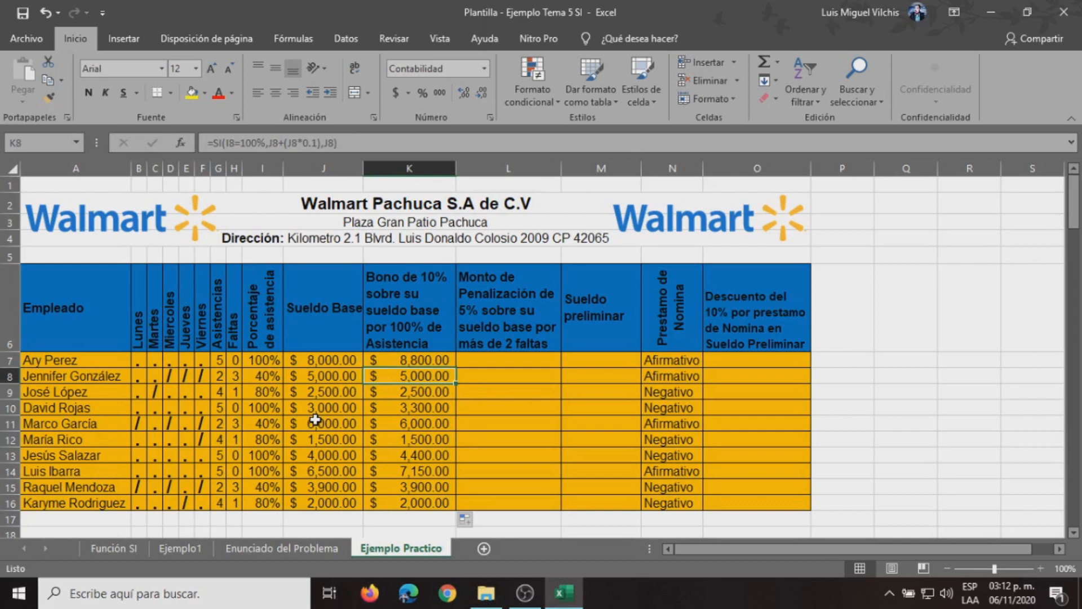
key("Down")
key("Down")
key("Down")
key("Down")
key("Down")
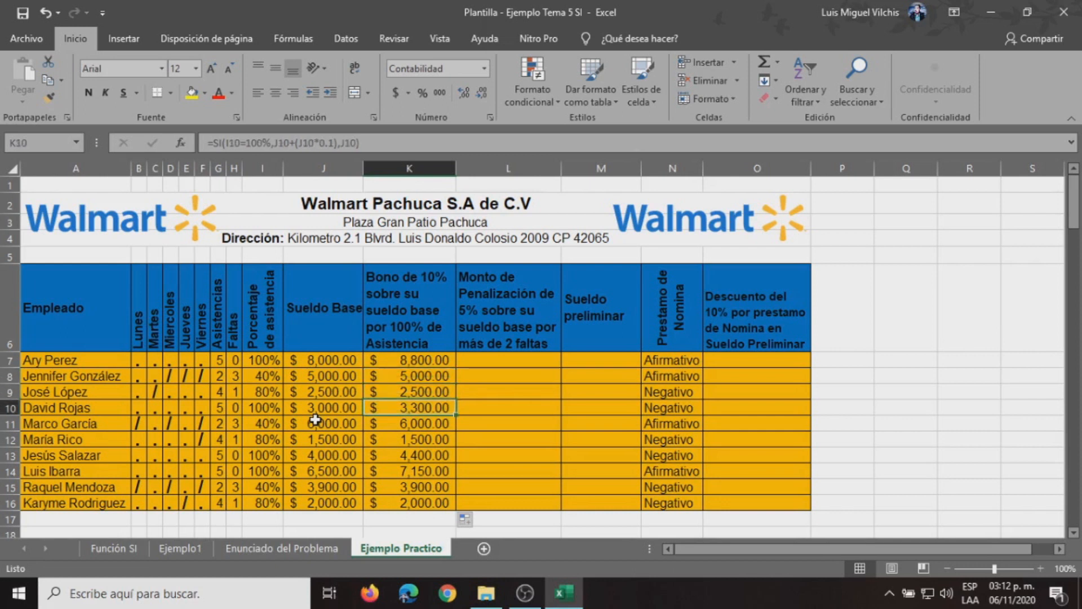
key("Down")
key("Down")
key("Down")
key("Up")
key("Up")
key("Up")
key("Up")
key("Up")
key("Up")
key("Up")
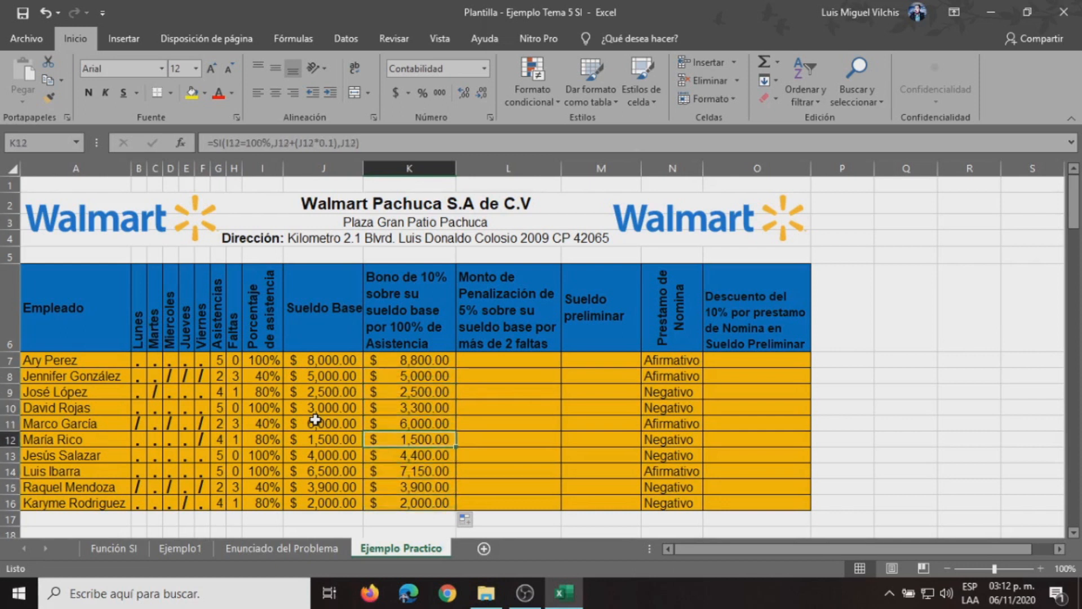
key("Up")
key("Up")
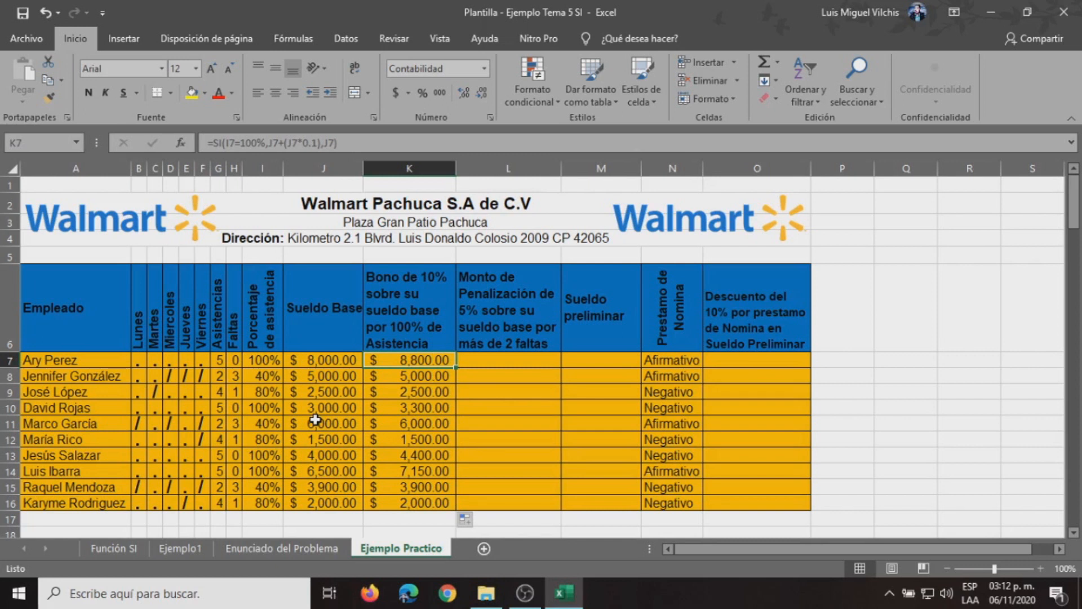
- Insert an SI function in L7 under the 5% penalty heading with H7>2 as its logical test
left_click(507, 363)
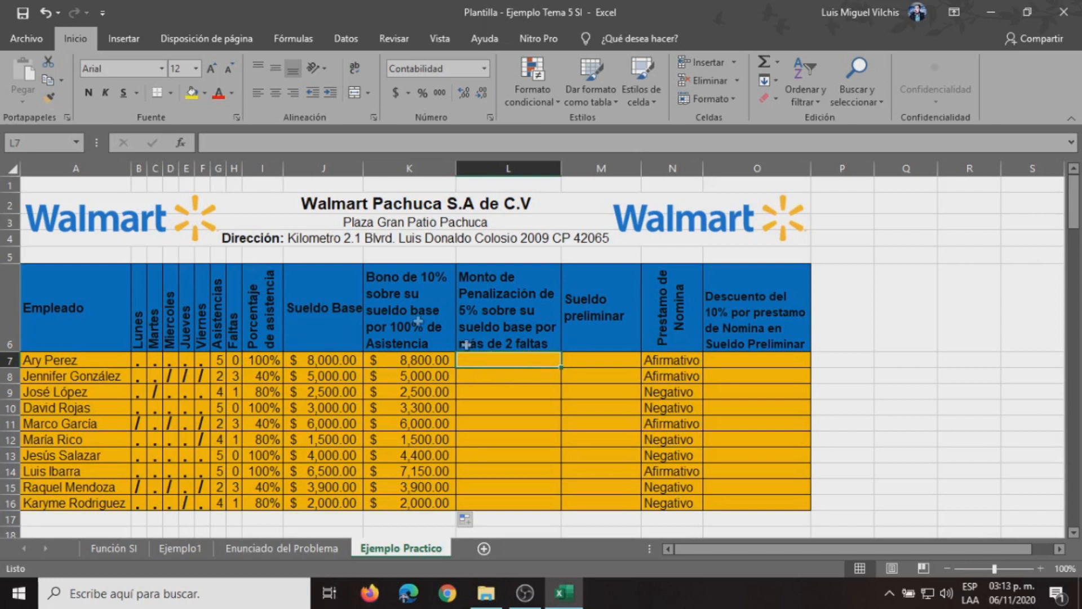
left_click(181, 144)
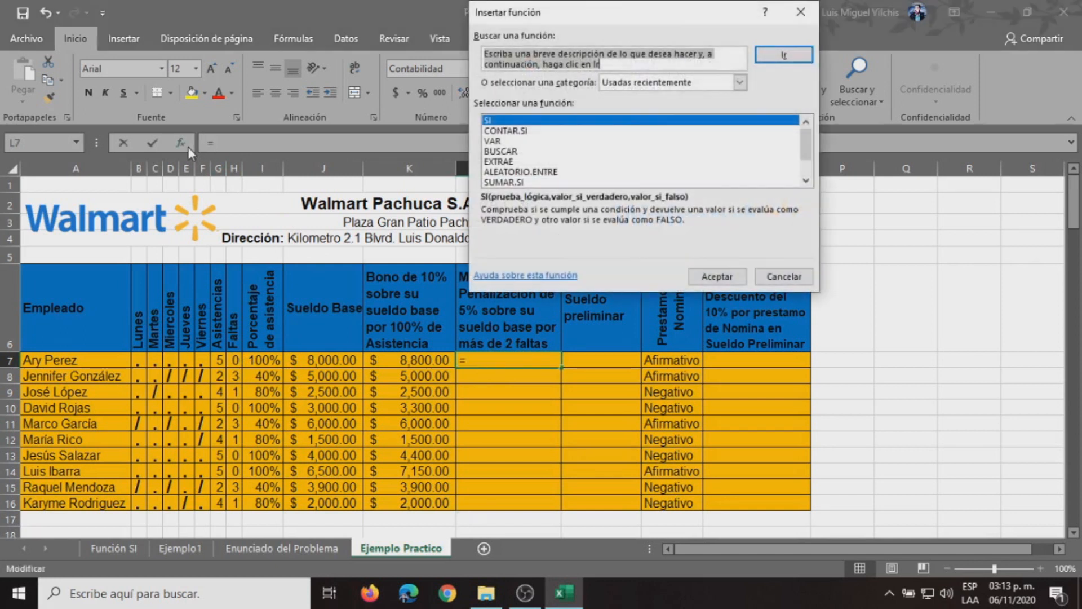
left_click(494, 123)
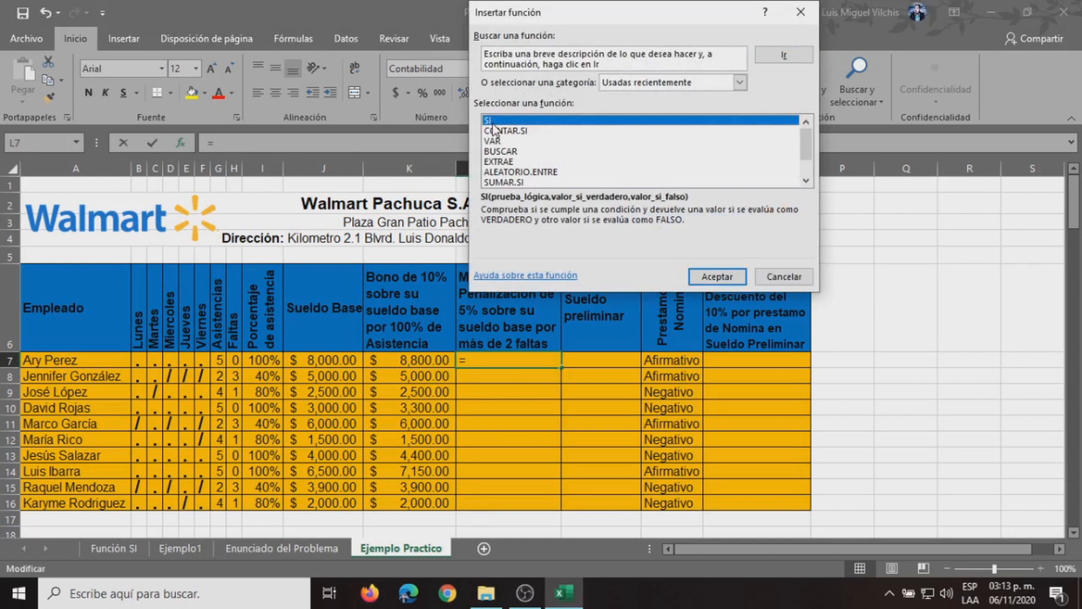
left_click(720, 278)
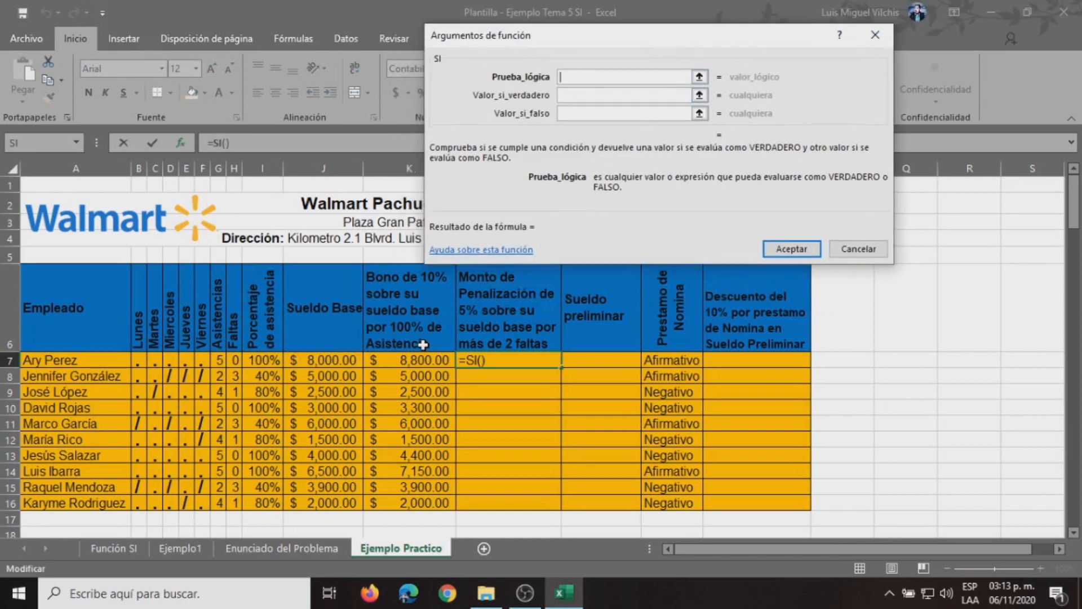
left_click(235, 361)
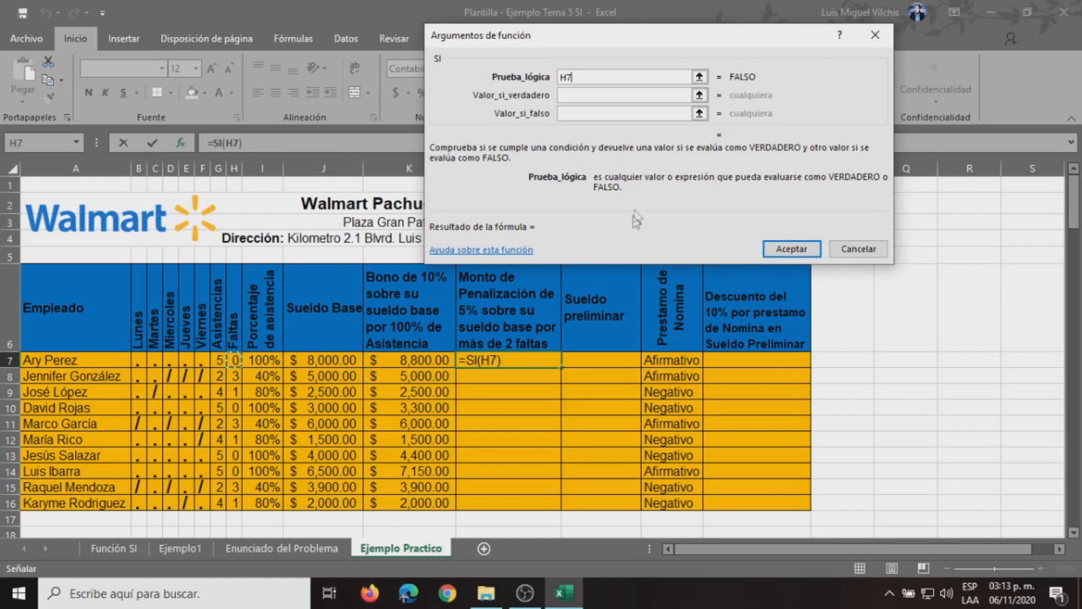
type(">")
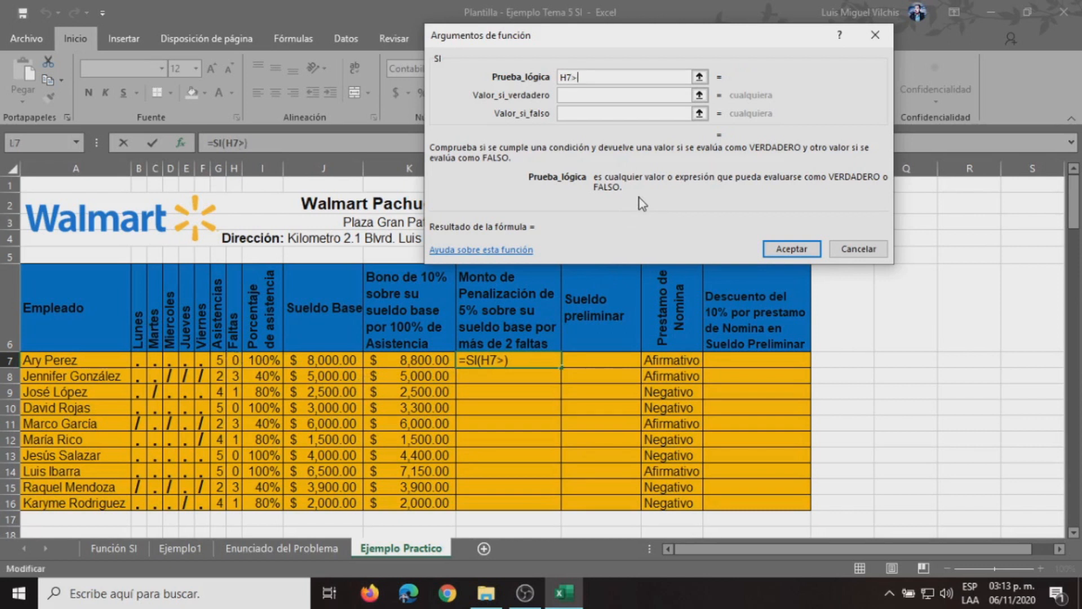
type("2")
- Set L7's SI function to return J7*0.05 if true and 0 if false, and accept it
left_click(588, 95)
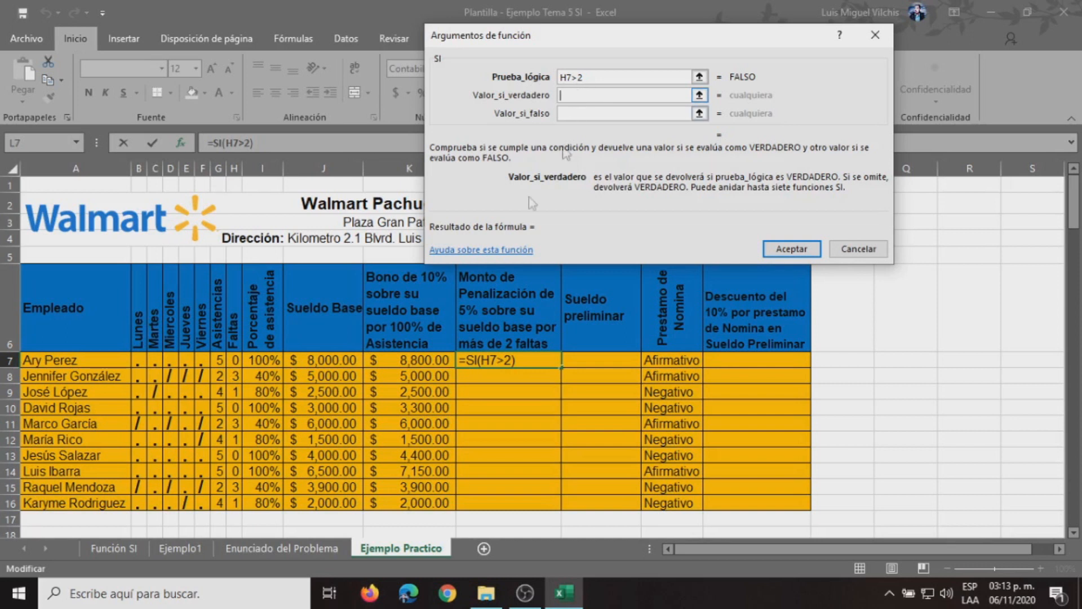
left_click(314, 361)
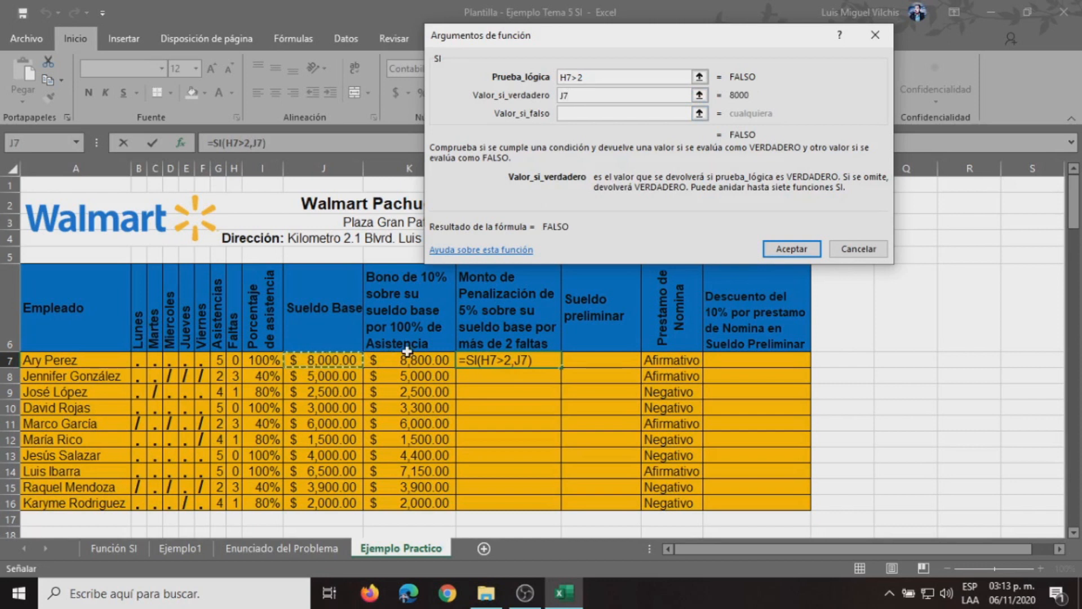
type("*")
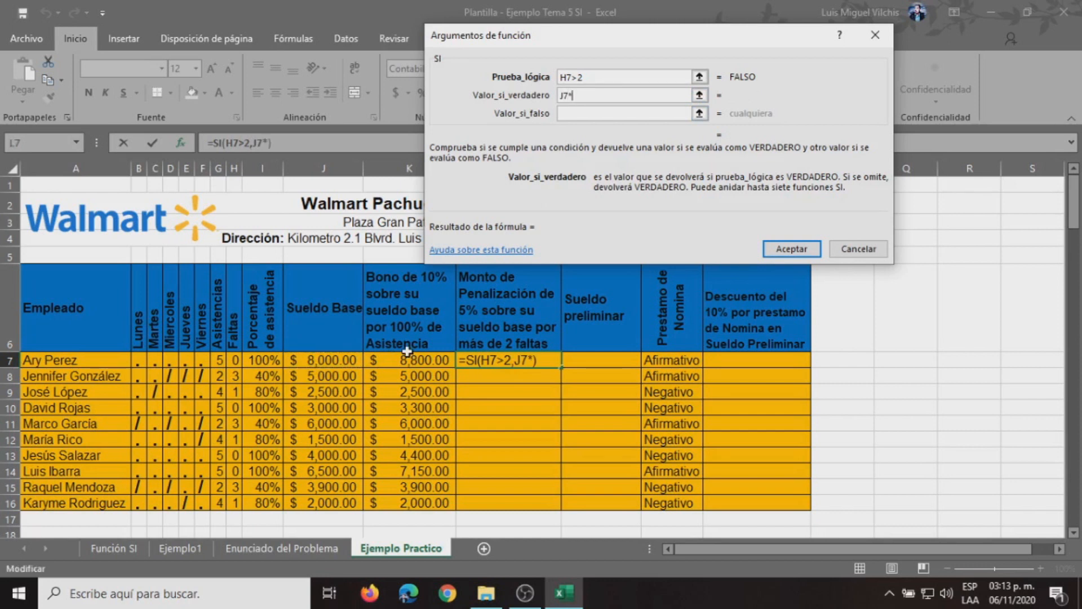
type("0.05")
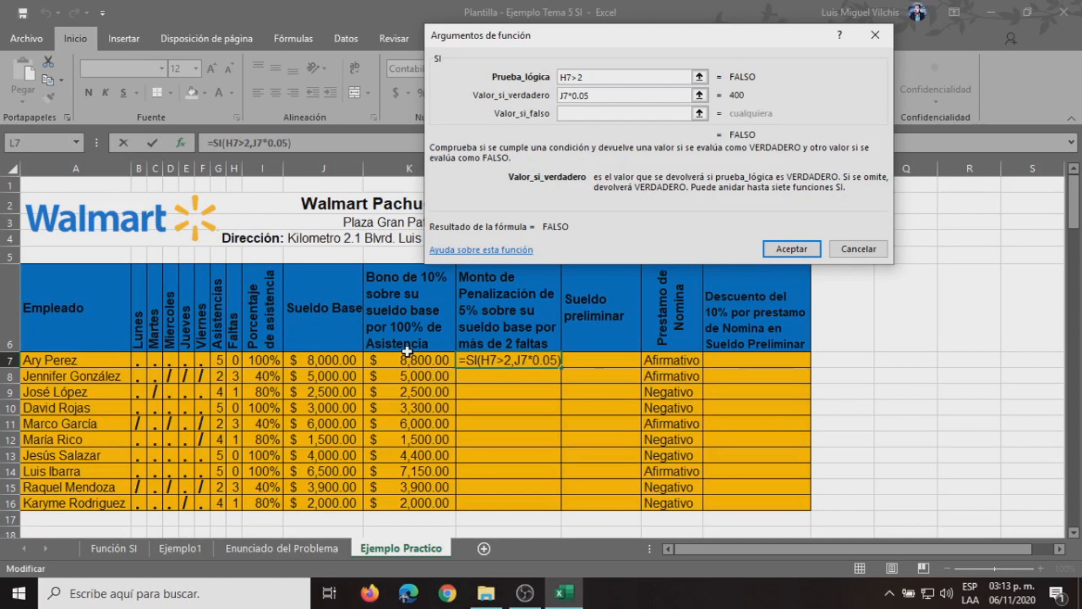
left_click(601, 113)
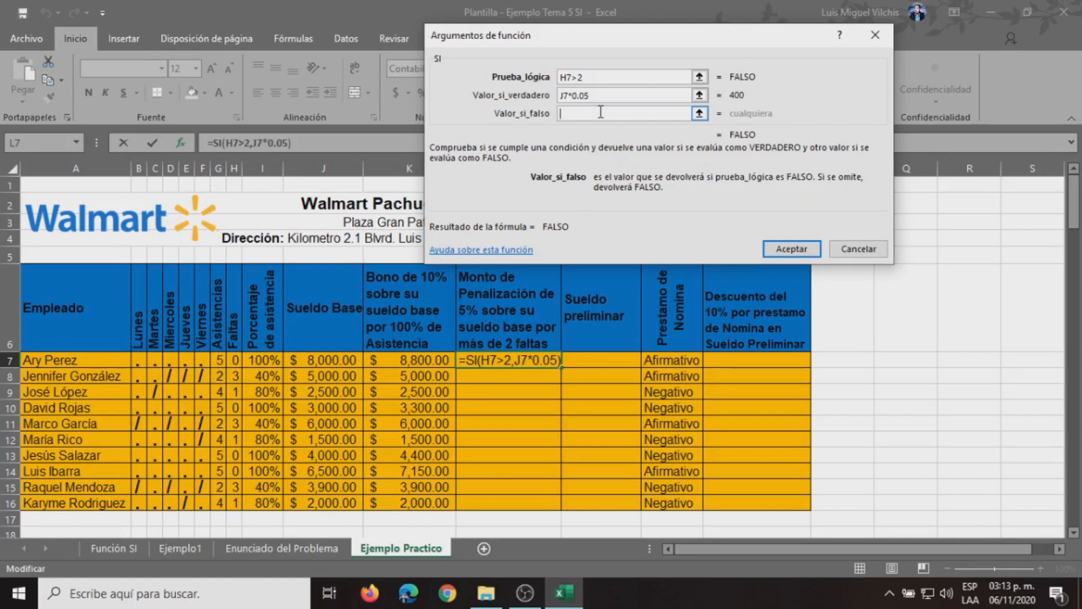
type("0")
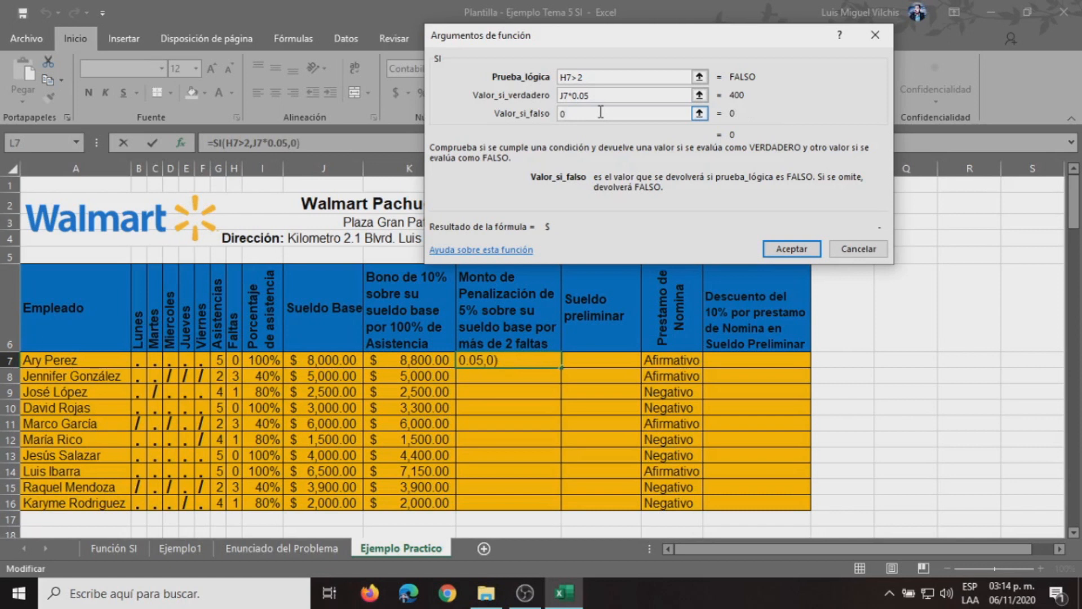
left_click(784, 249)
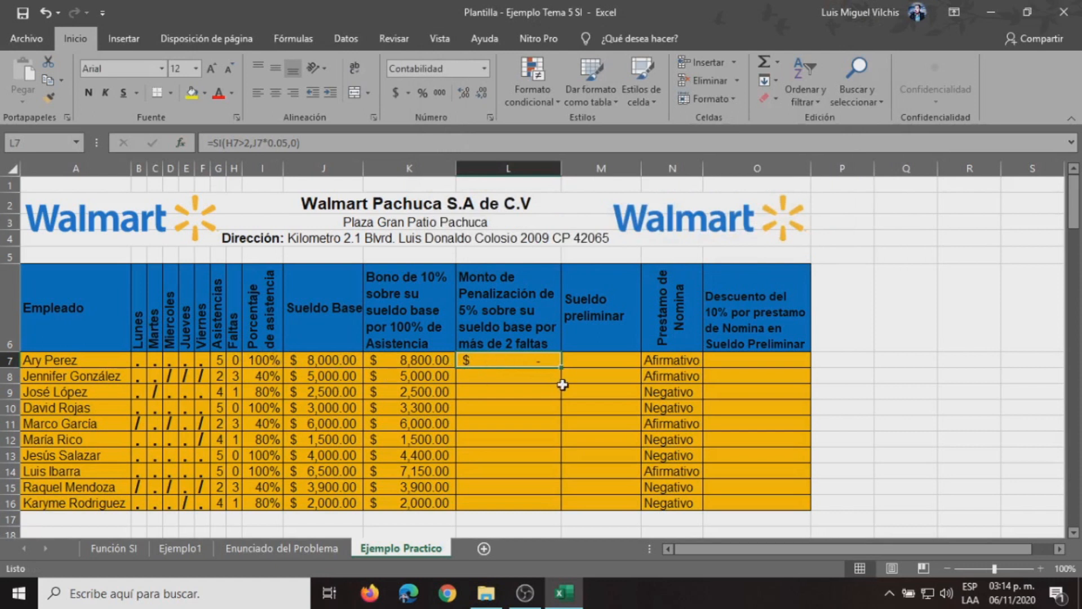
- Check the absences in column H and fill the penalty formula from L7 down to L16
left_click(234, 375)
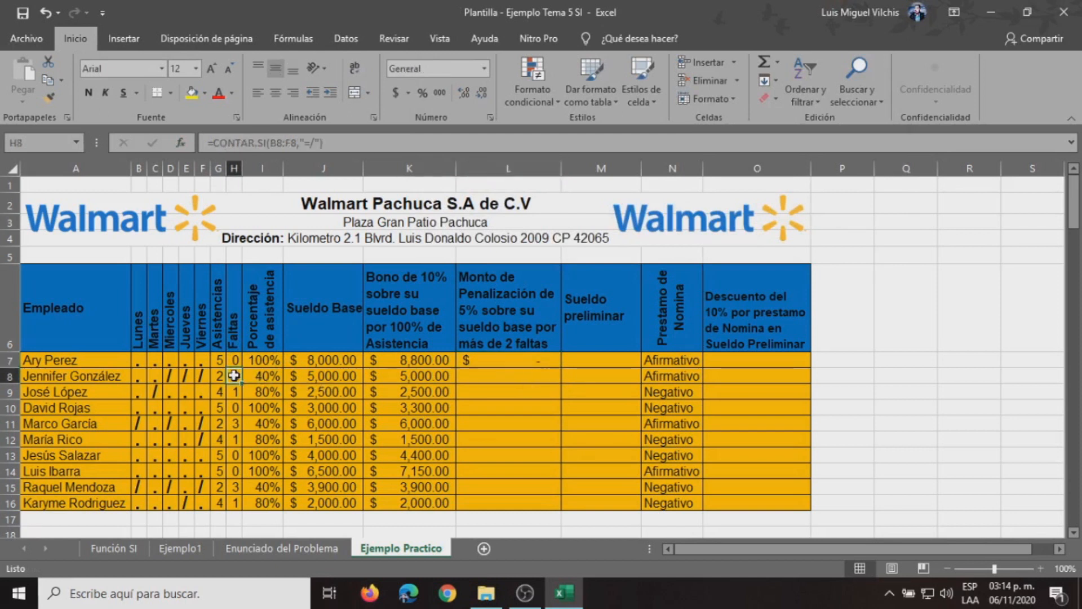
left_click(233, 426)
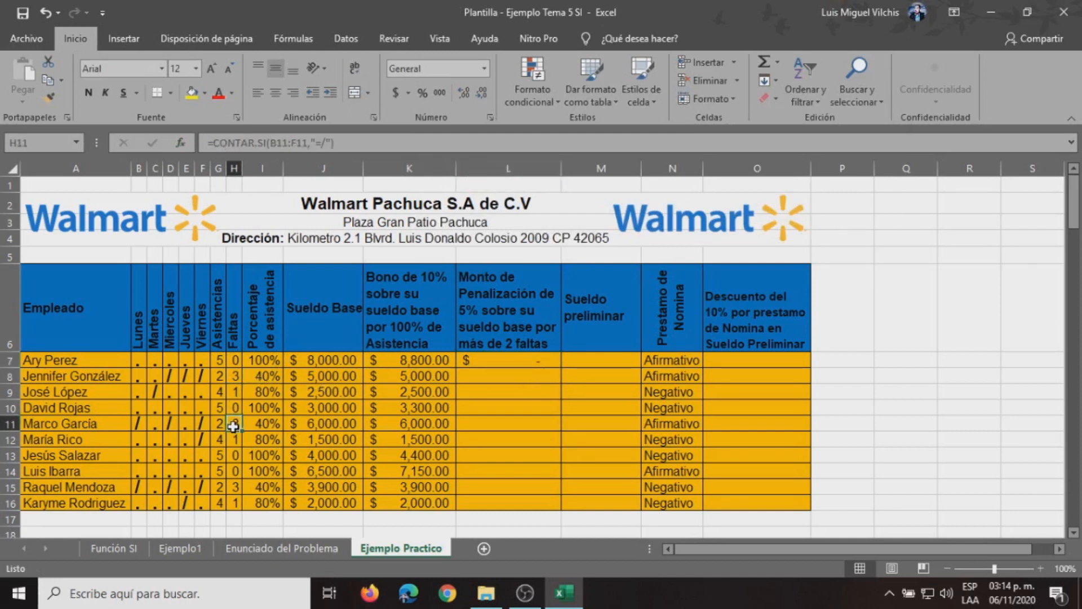
left_click(236, 488)
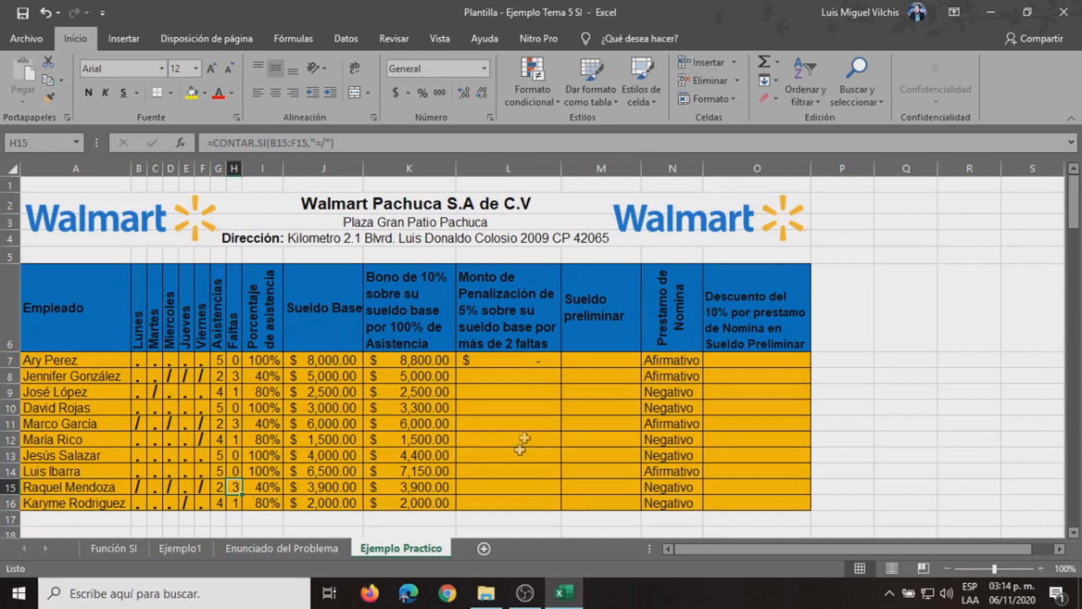
left_click(546, 362)
left_click_drag(561, 368, 561, 397)
left_click(573, 409)
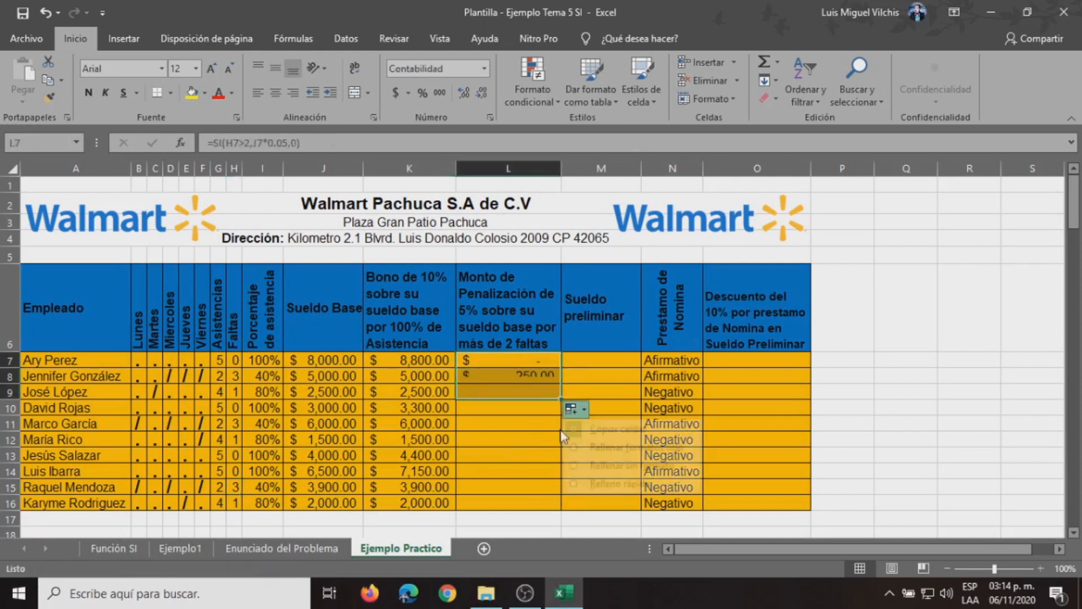
left_click(549, 378)
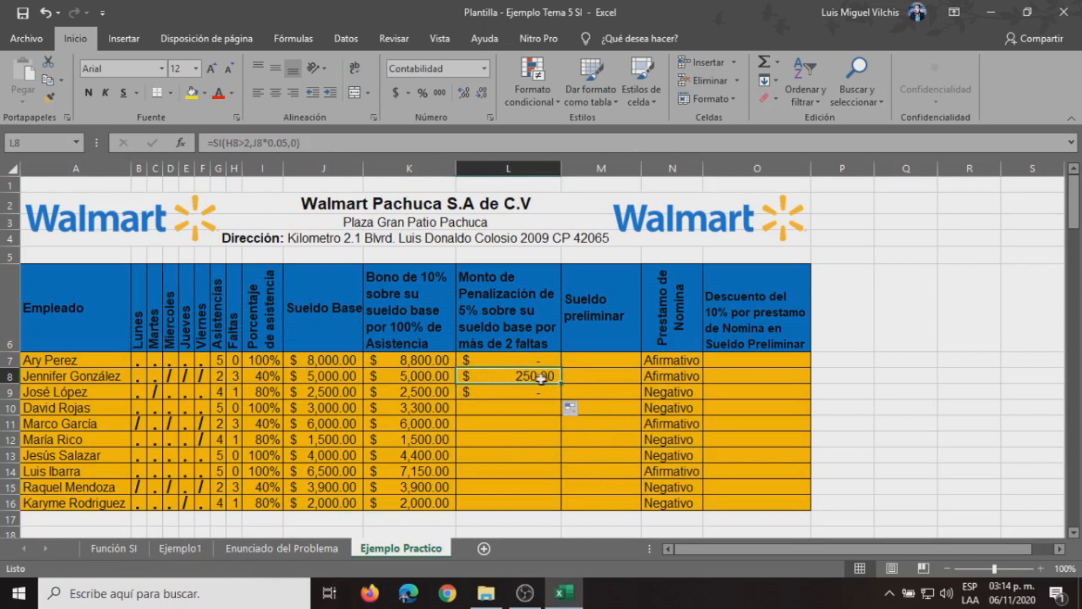
left_click(557, 394)
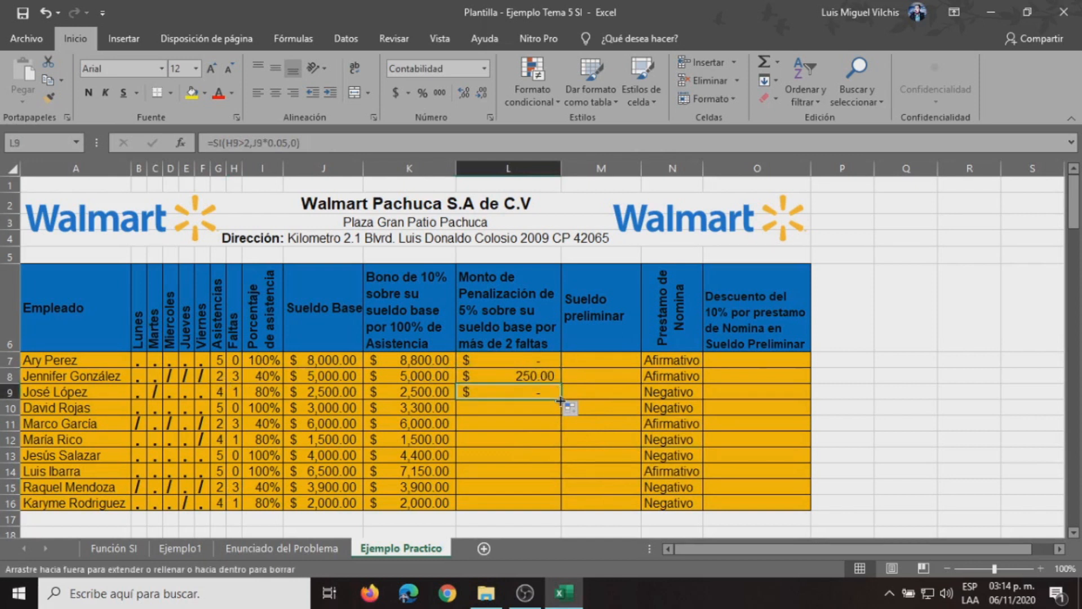
left_click_drag(561, 398, 561, 509)
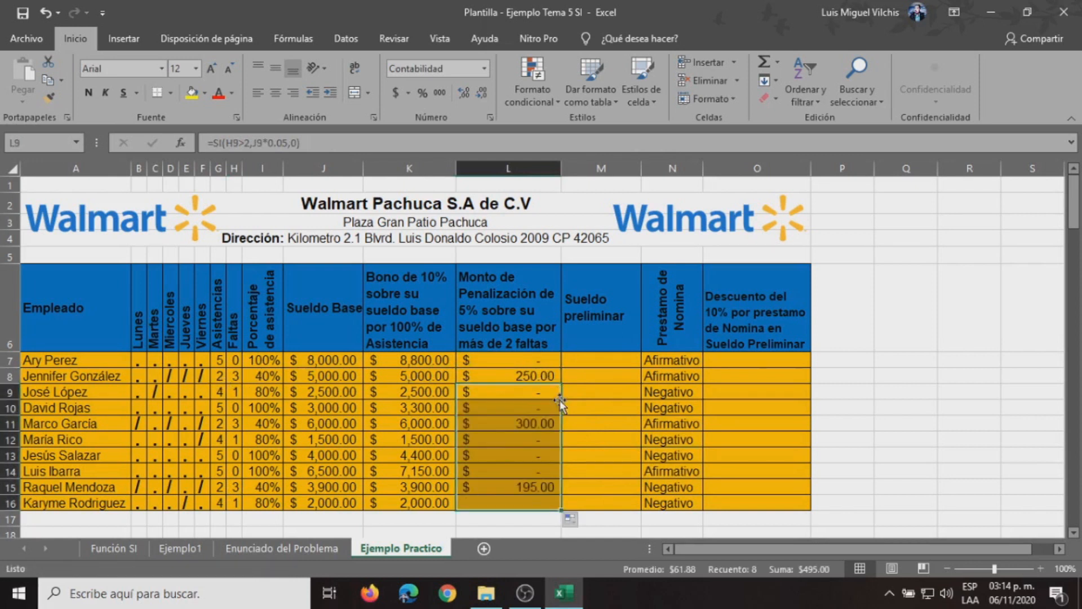
left_click(510, 427)
left_click(527, 489)
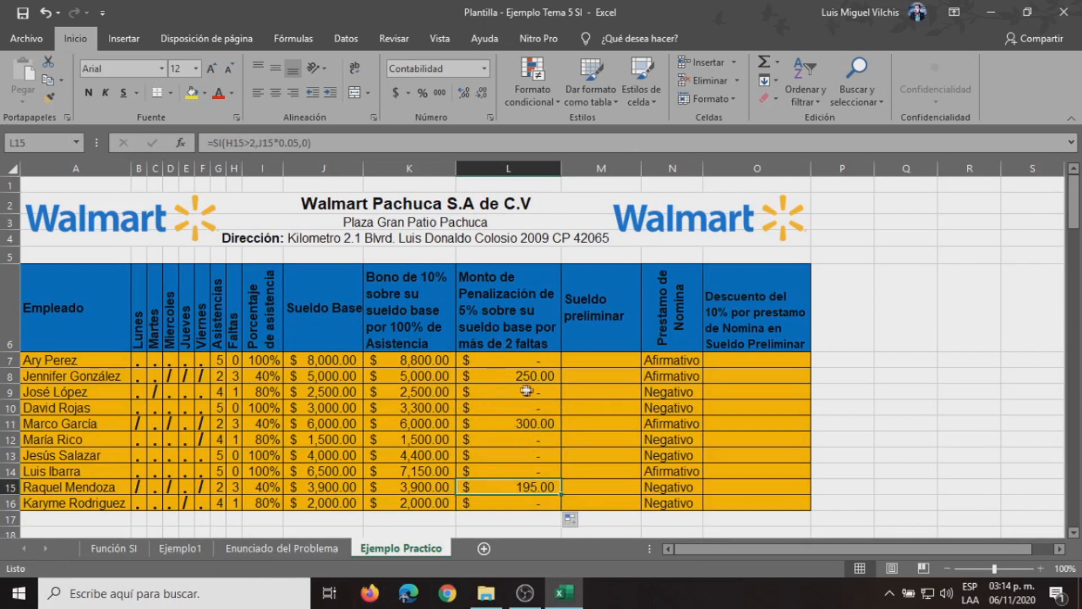
- Enter the formula =K7-L7 in M7 to calculate the first employee's preliminary salary
left_click(606, 358)
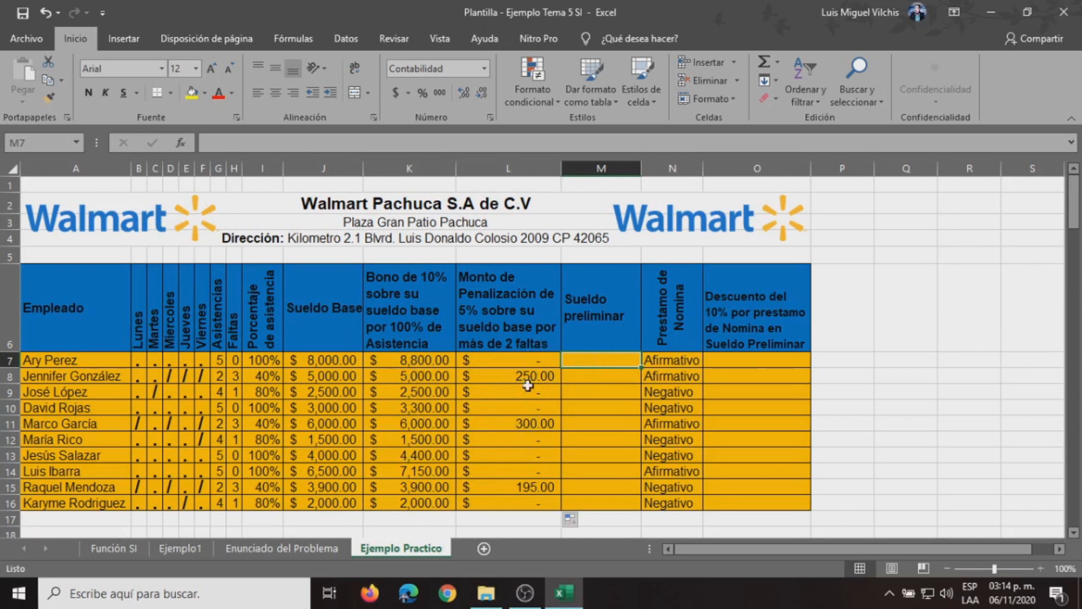
left_click(262, 148)
type("=")
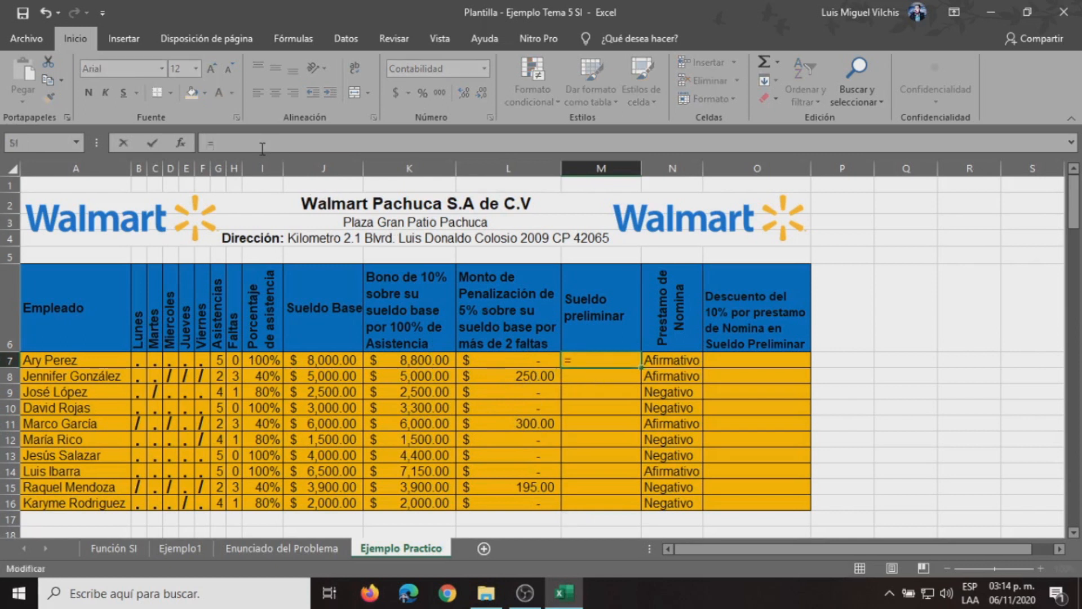
left_click(406, 360)
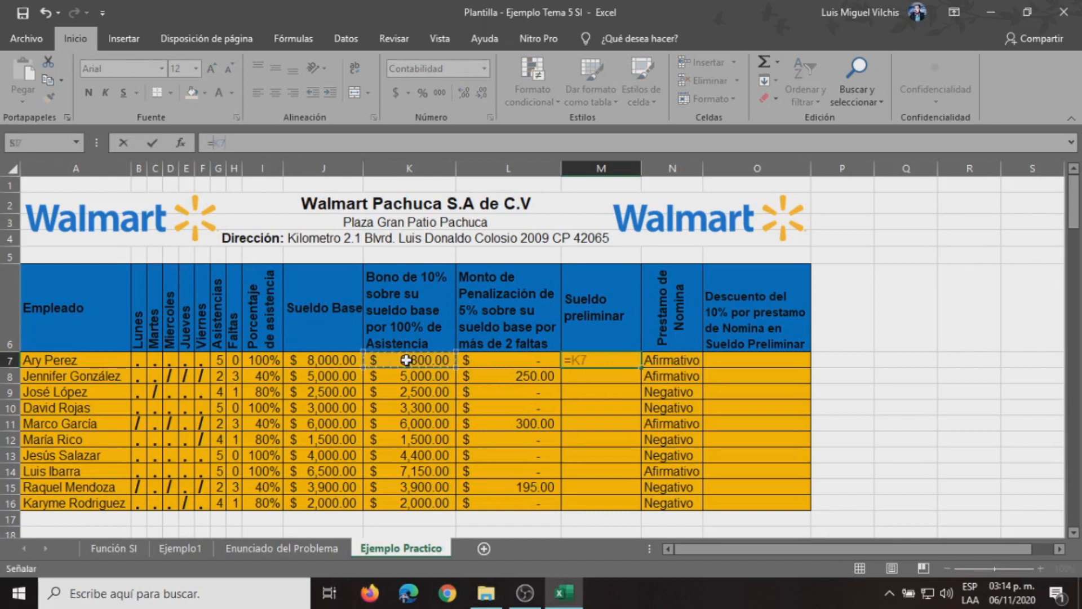
type("-")
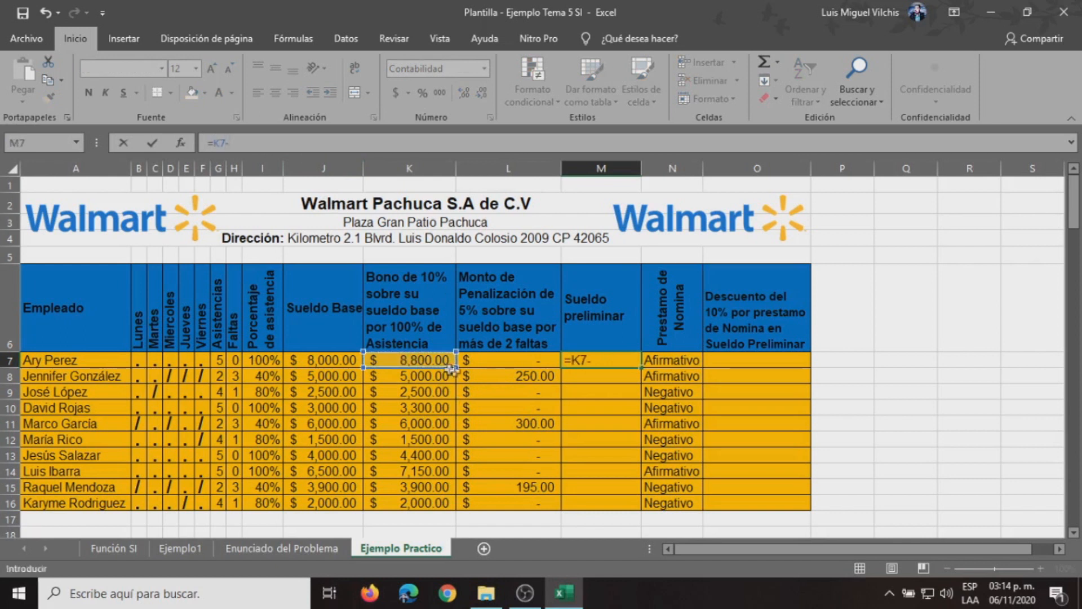
left_click(519, 361)
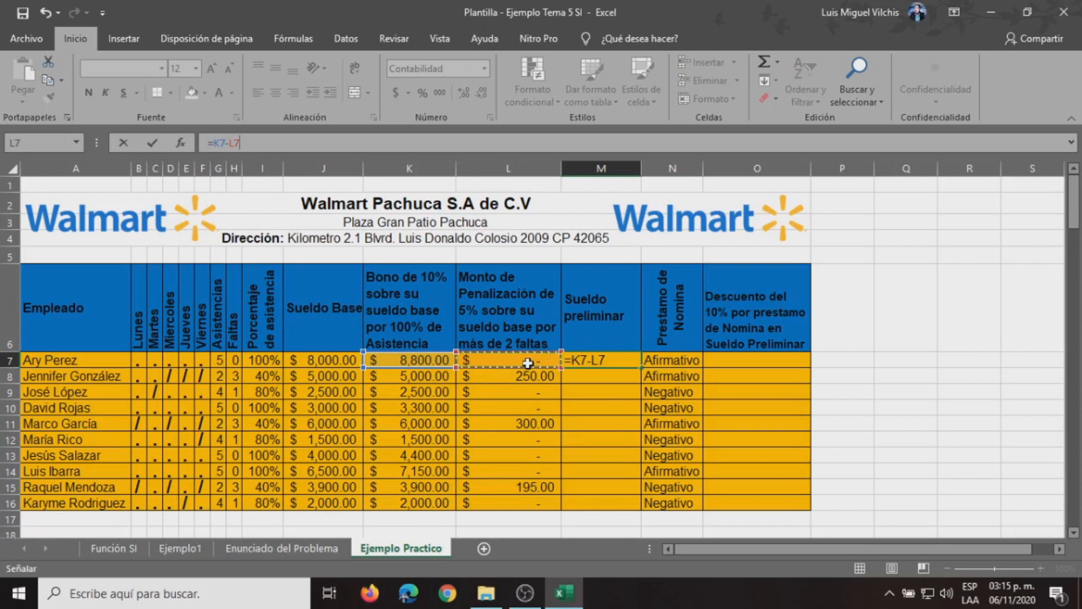
key("Return")
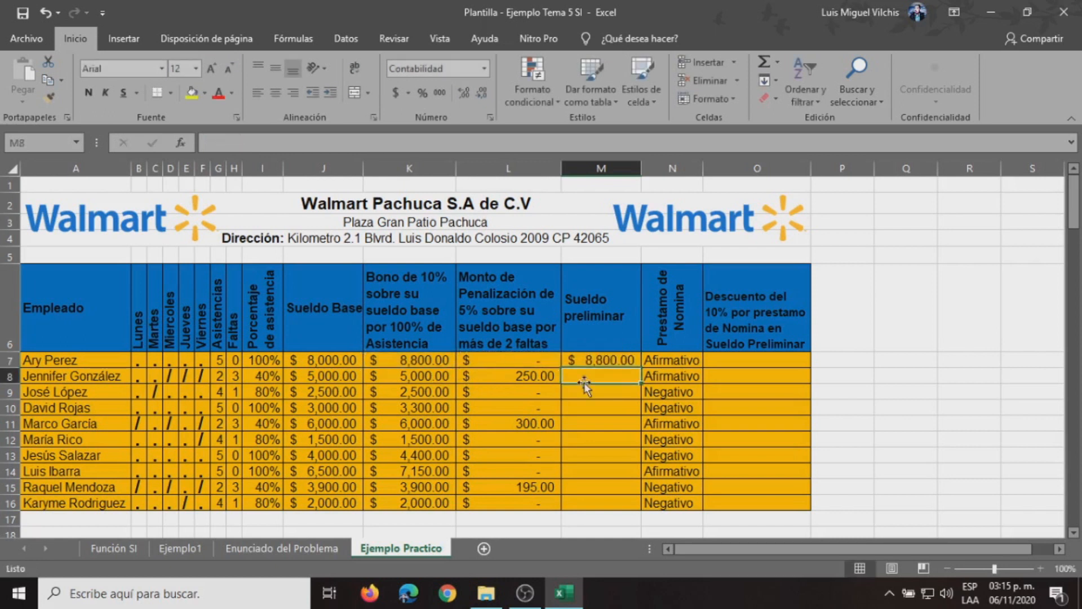
- Fill the preliminary salary formula from M7 down to M16
left_click(608, 360)
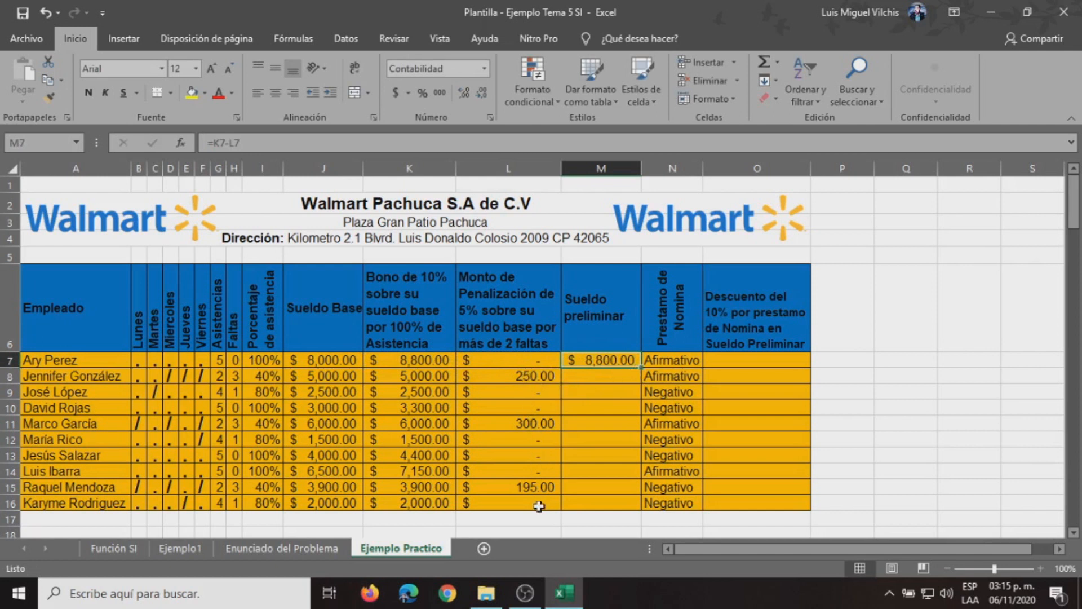
left_click(532, 377)
left_click(529, 423)
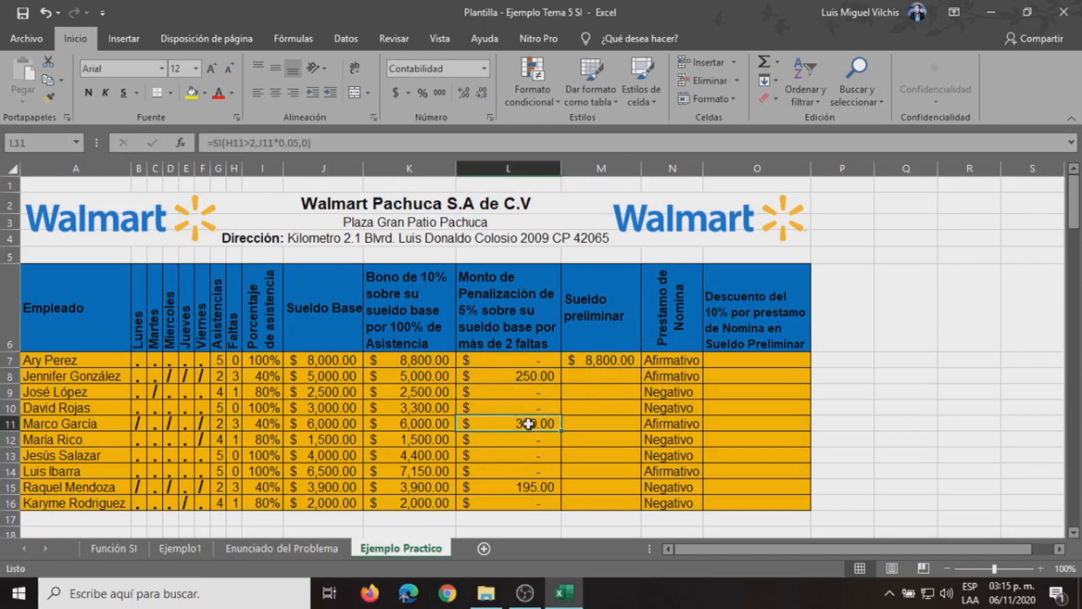
left_click(530, 487)
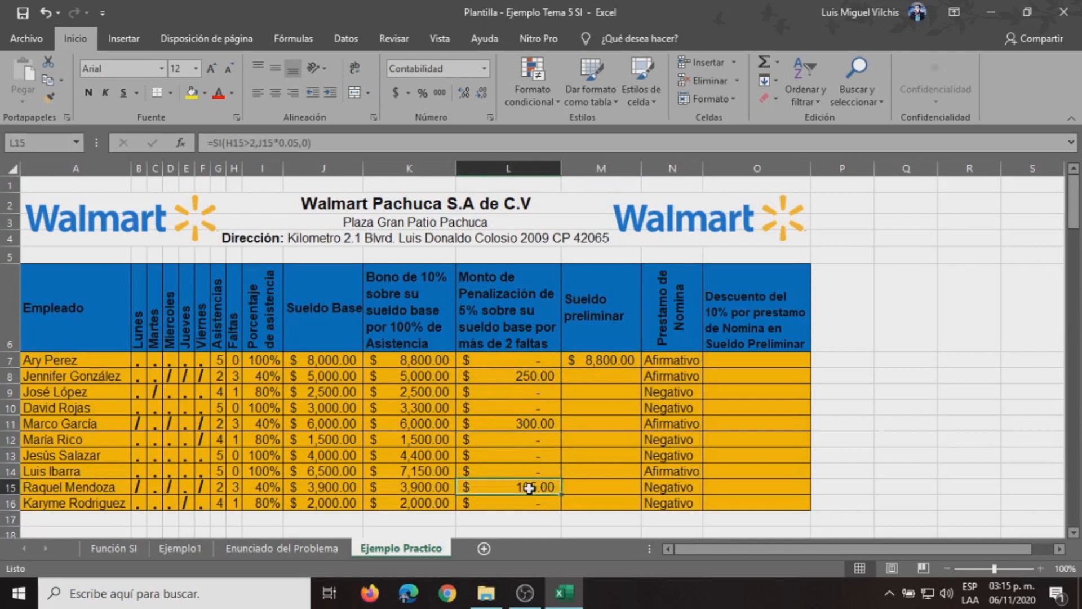
left_click(602, 362)
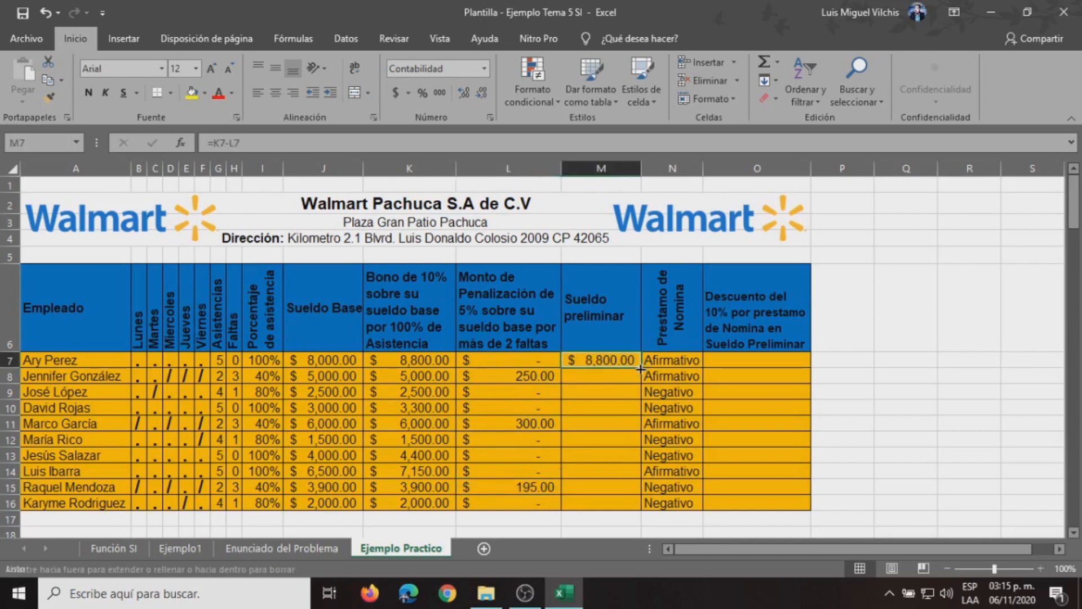
left_click_drag(641, 369, 614, 502)
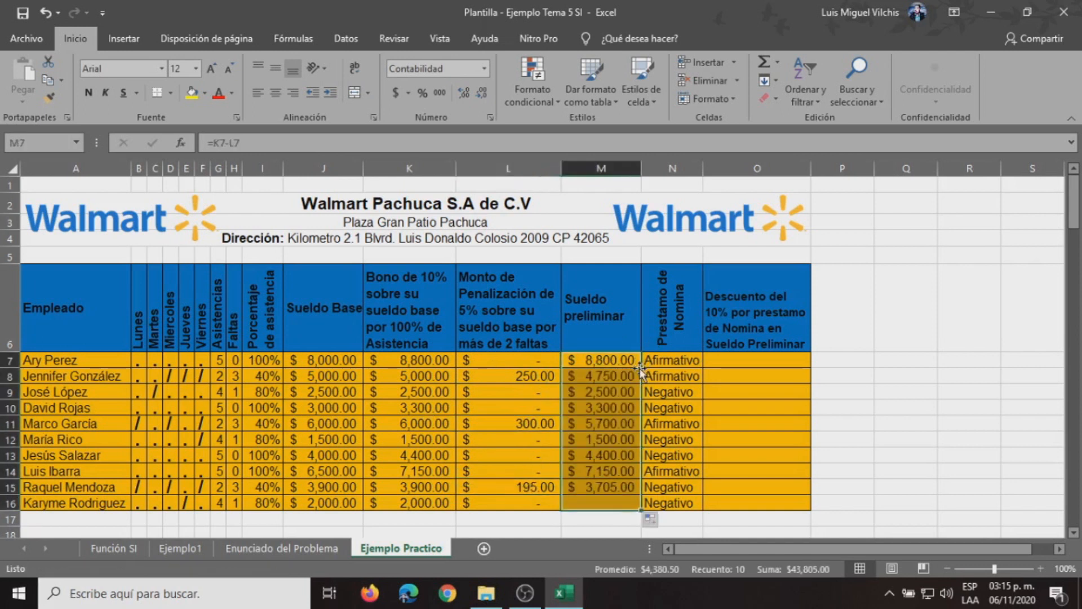
- Review the filled preliminary salary formulas in column M against the penalty amounts in column L
left_click(585, 393)
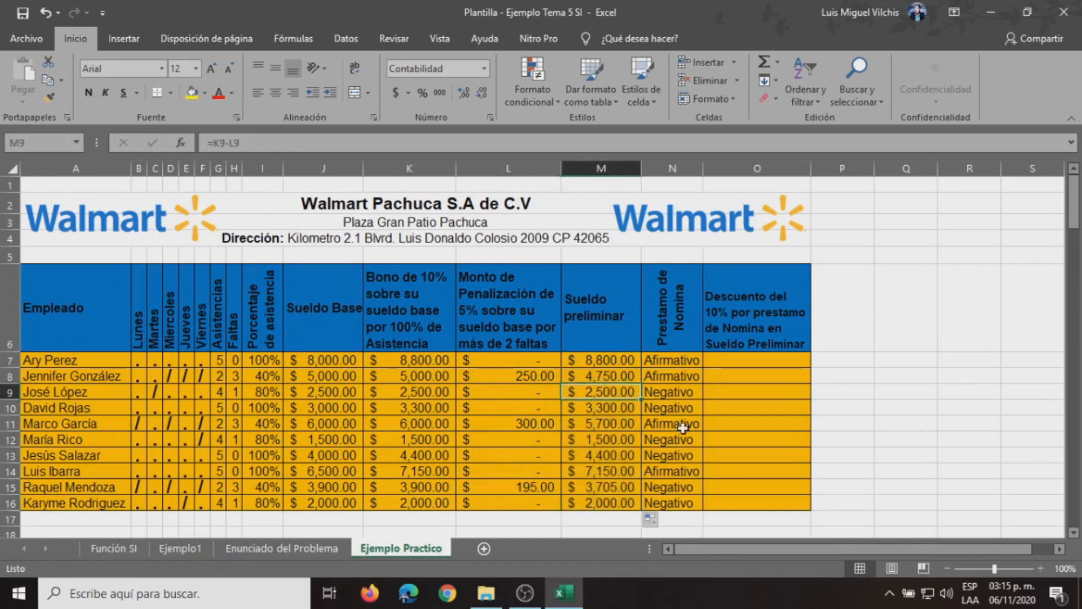
key("Down")
key("Down")
key("Down")
key("Down")
key("Up")
key("Up")
key("Up")
key("Up")
key("Up")
key("Up")
key("Down")
key("Left")
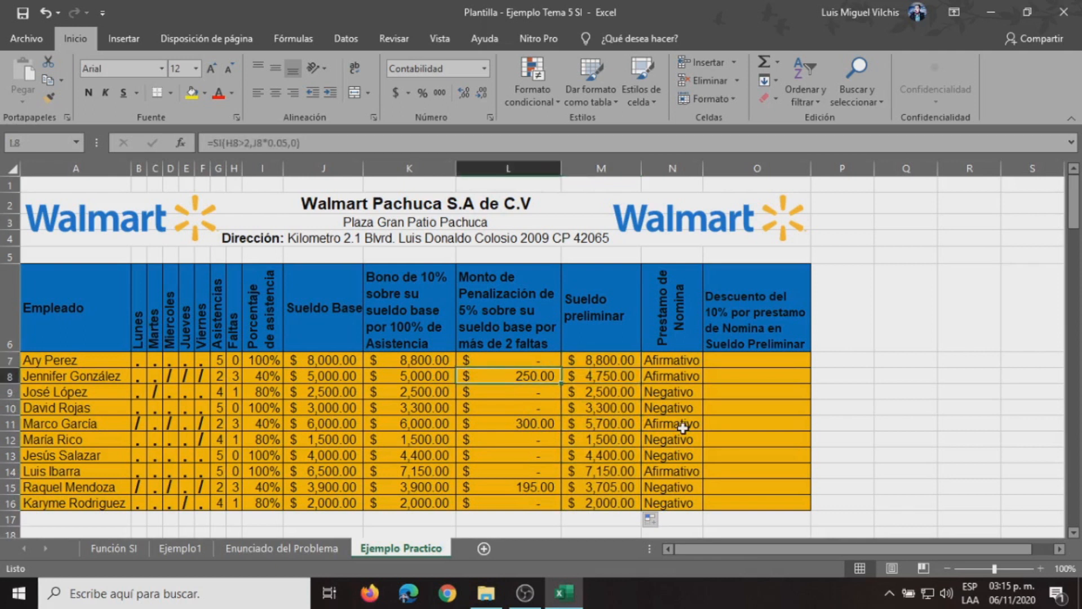
key("Right")
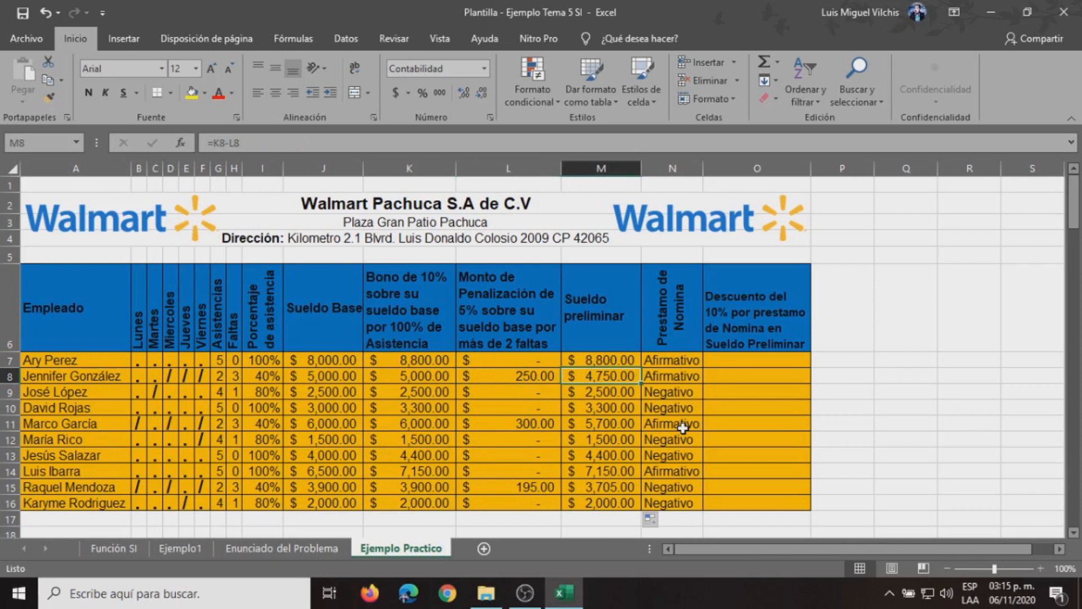
- Start an SI function in O7 for the loan discount with the logical test N7="Afirmativo"
key("Right")
key("Right")
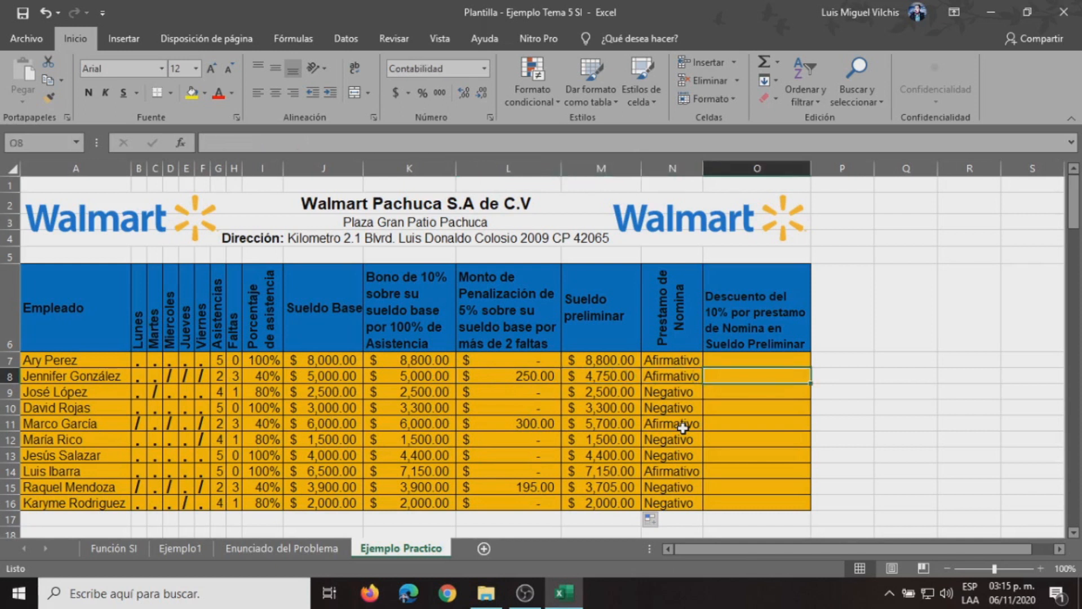
key("Up")
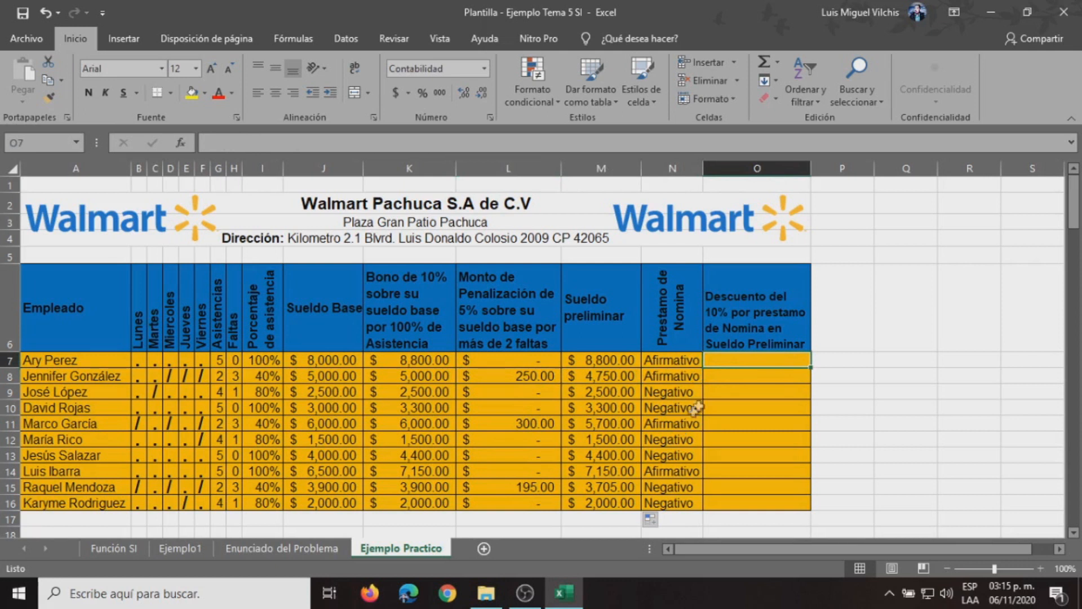
left_click(673, 361)
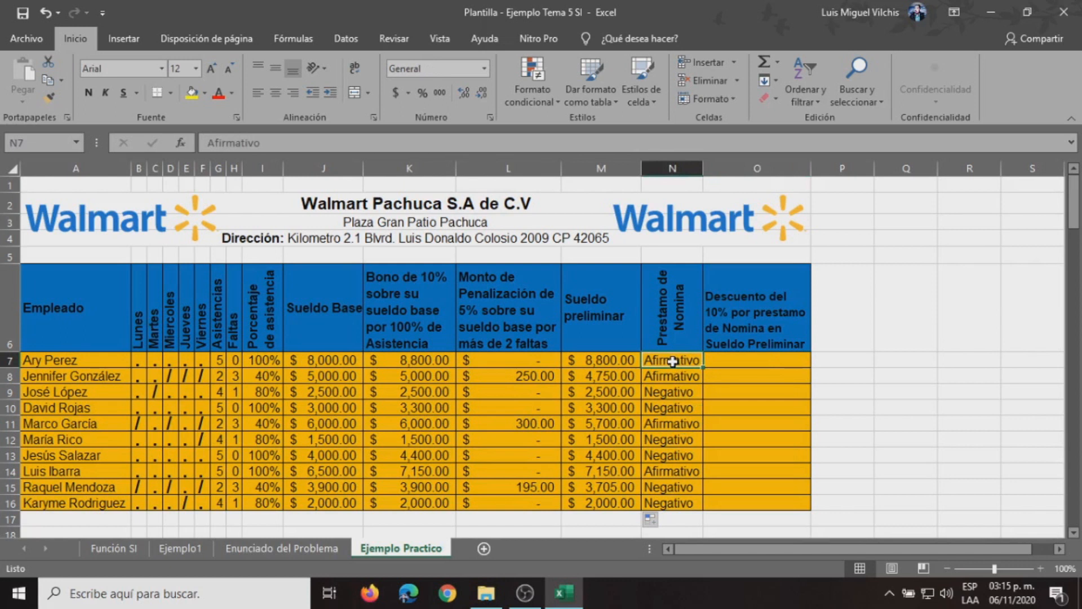
left_click(669, 393)
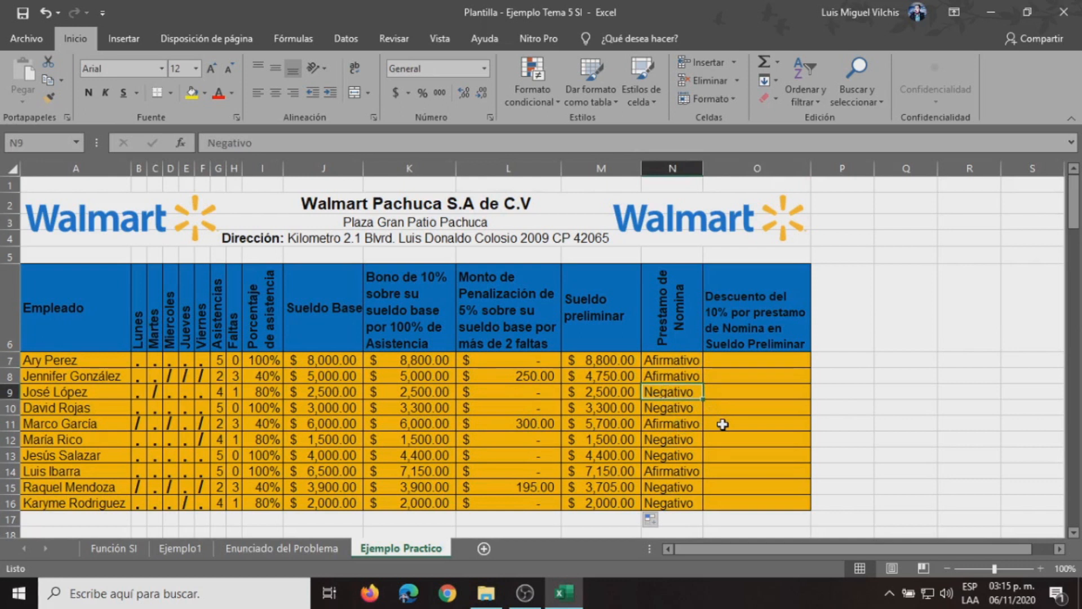
left_click(738, 364)
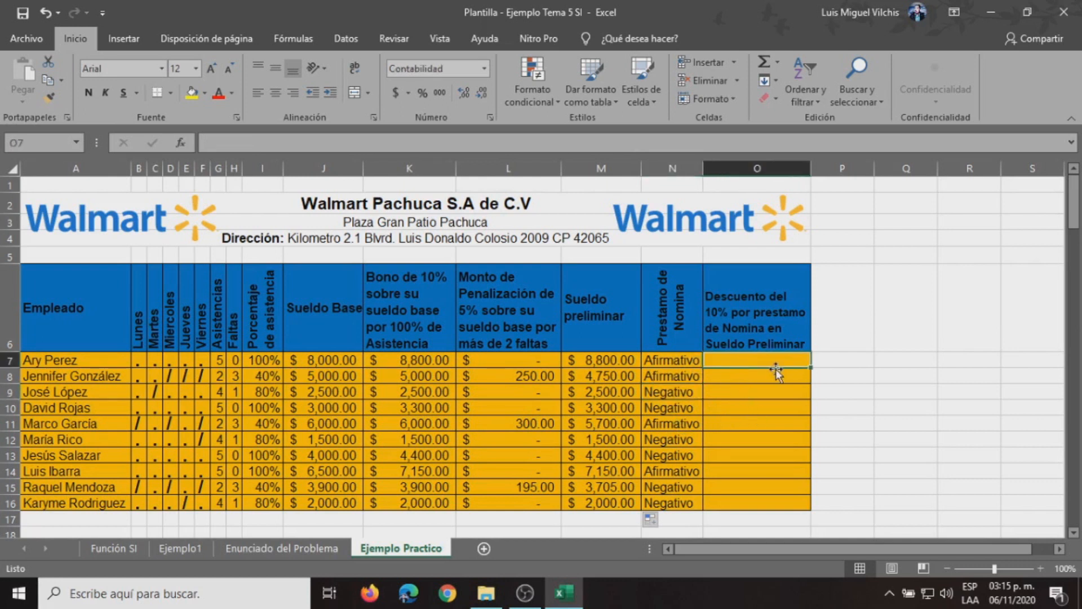
left_click(181, 142)
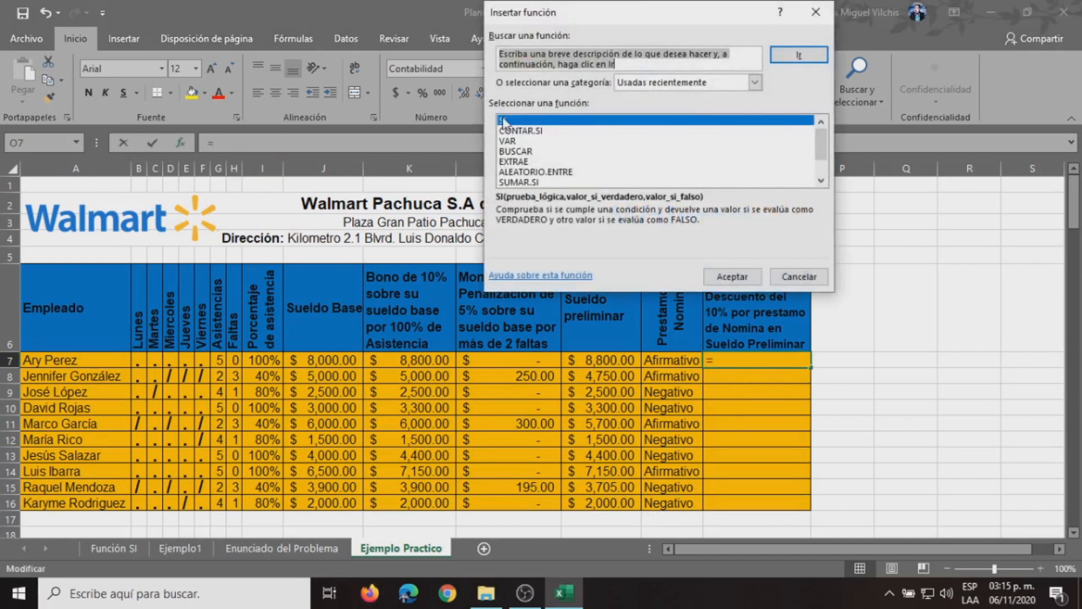
left_click(735, 278)
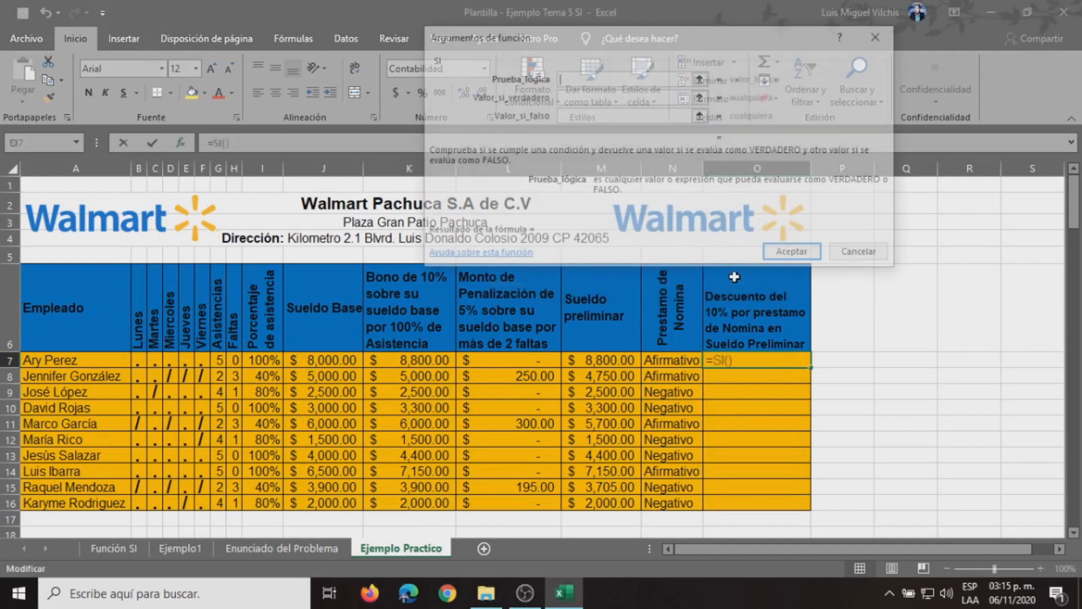
left_click_drag(694, 38, 655, 18)
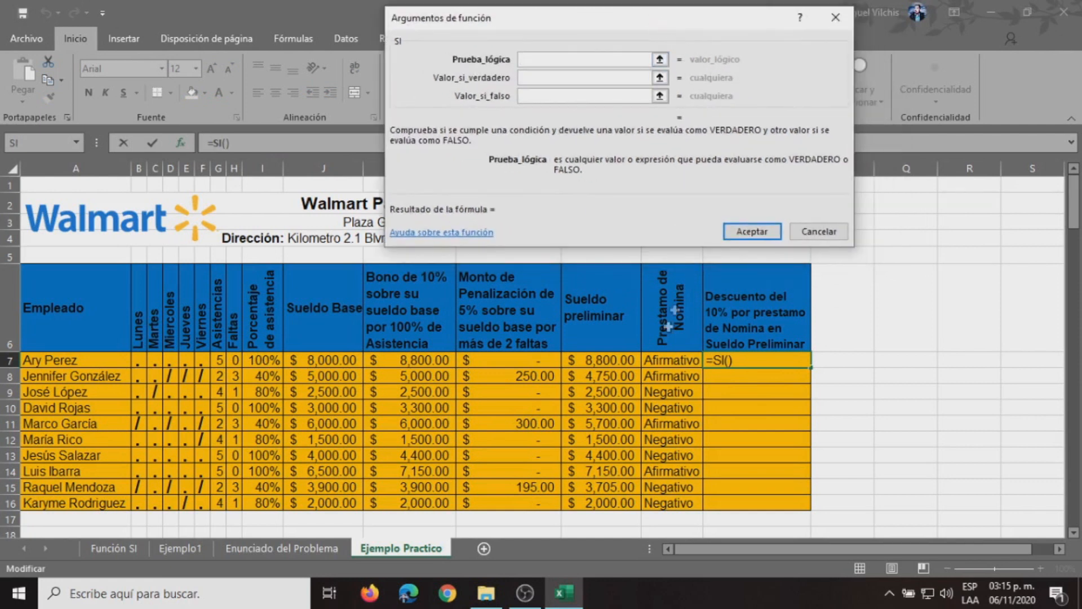
left_click_drag(698, 19, 725, 18)
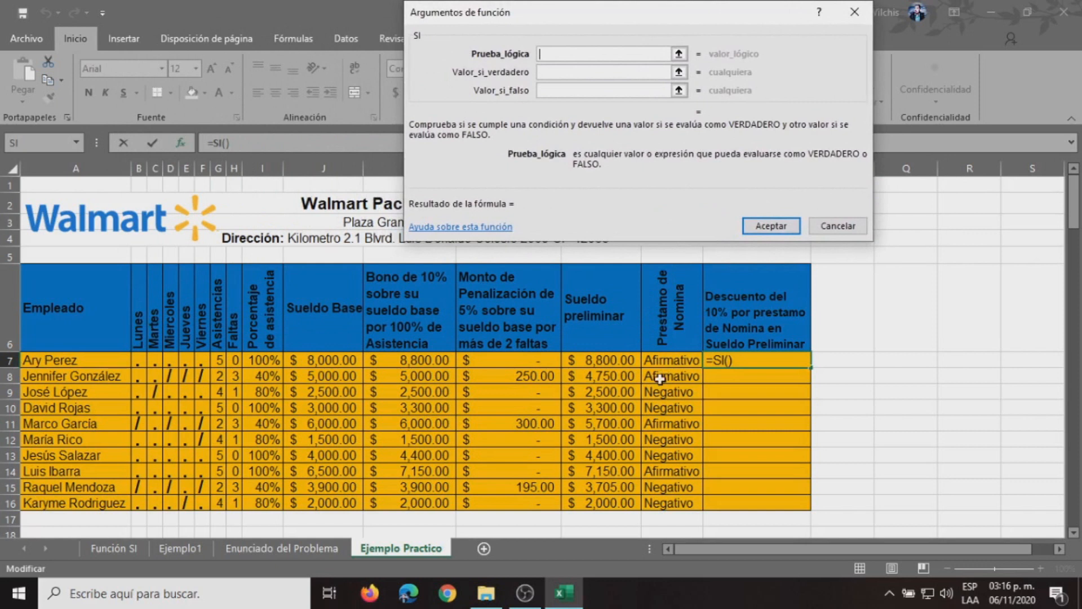
left_click(669, 365)
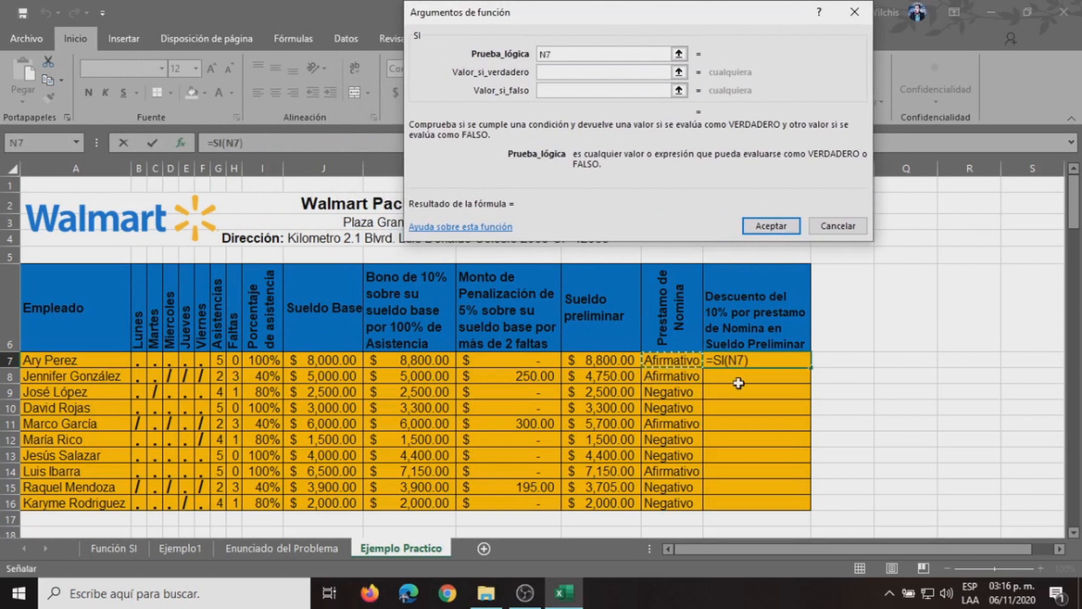
left_click(579, 54)
type("=")
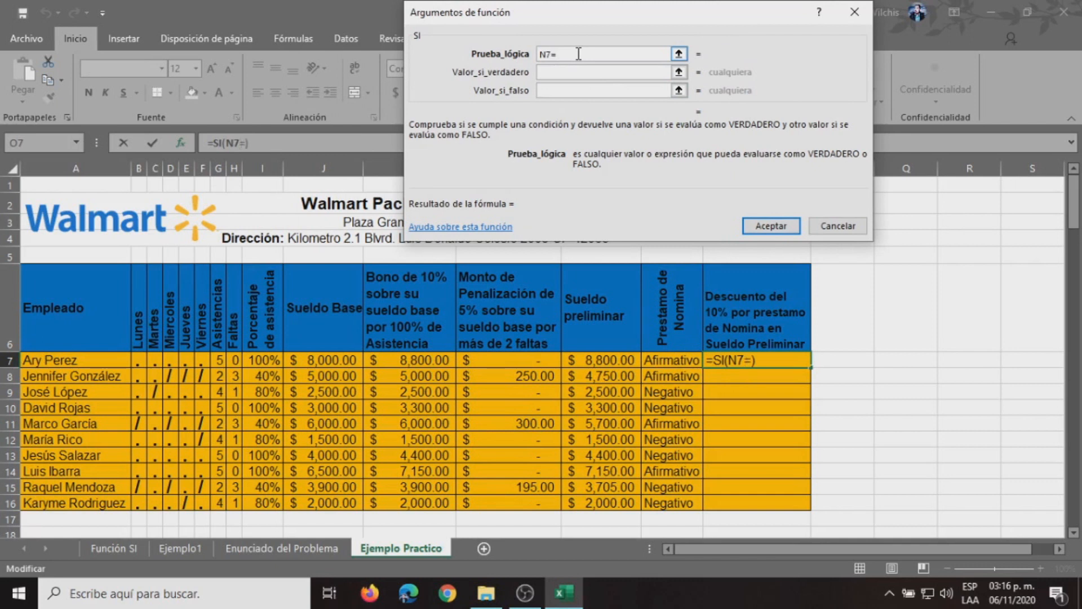
type("\"Afirmativo\"")
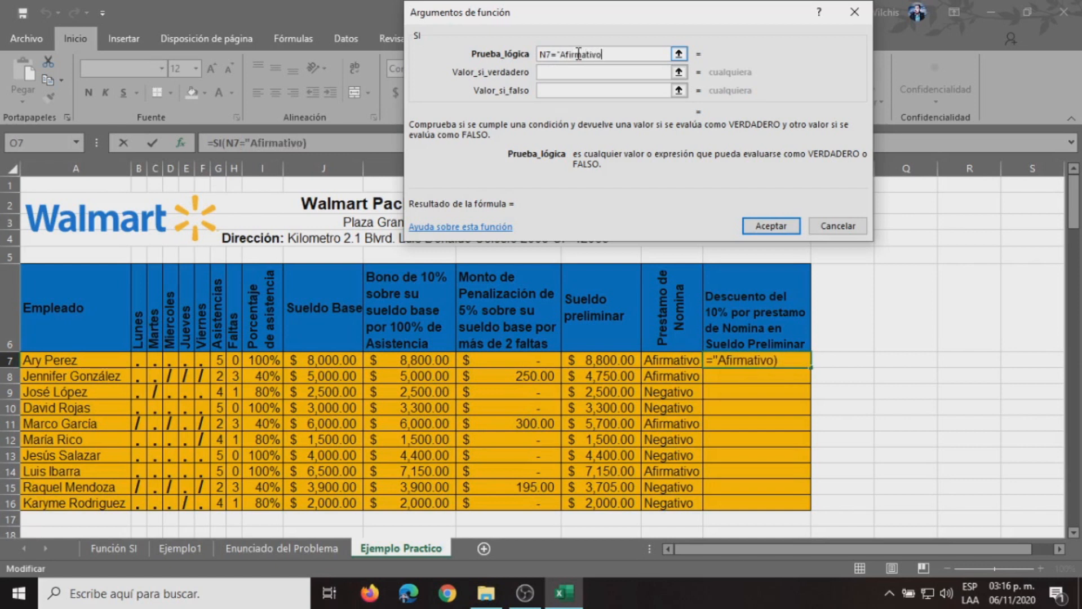
- Set the function's value if true to M7-(M7*0.10), deducting 10% from the preliminary salary
left_click(586, 71)
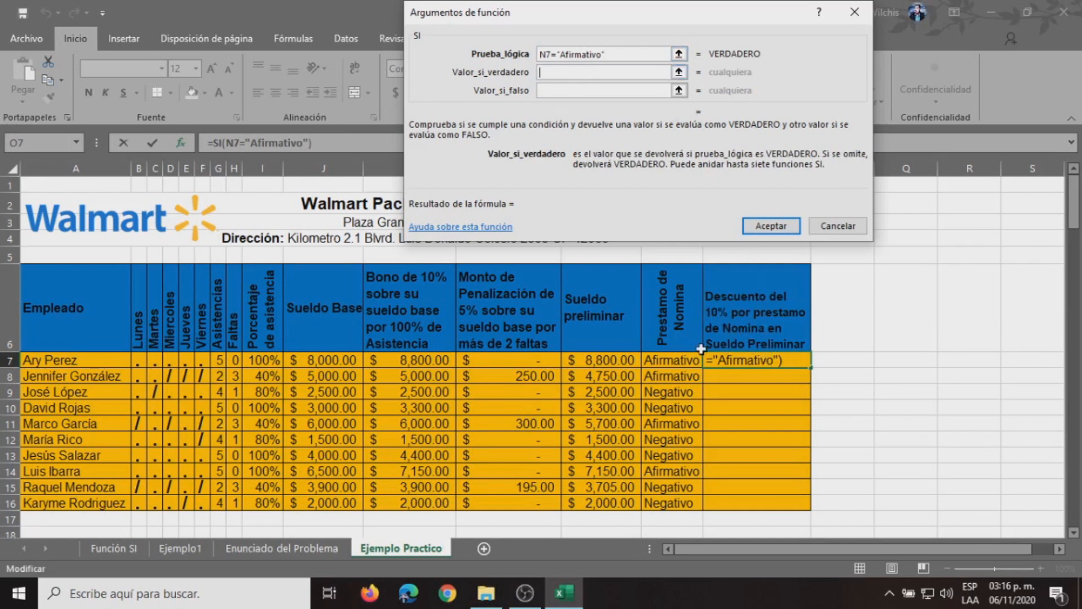
left_click(605, 361)
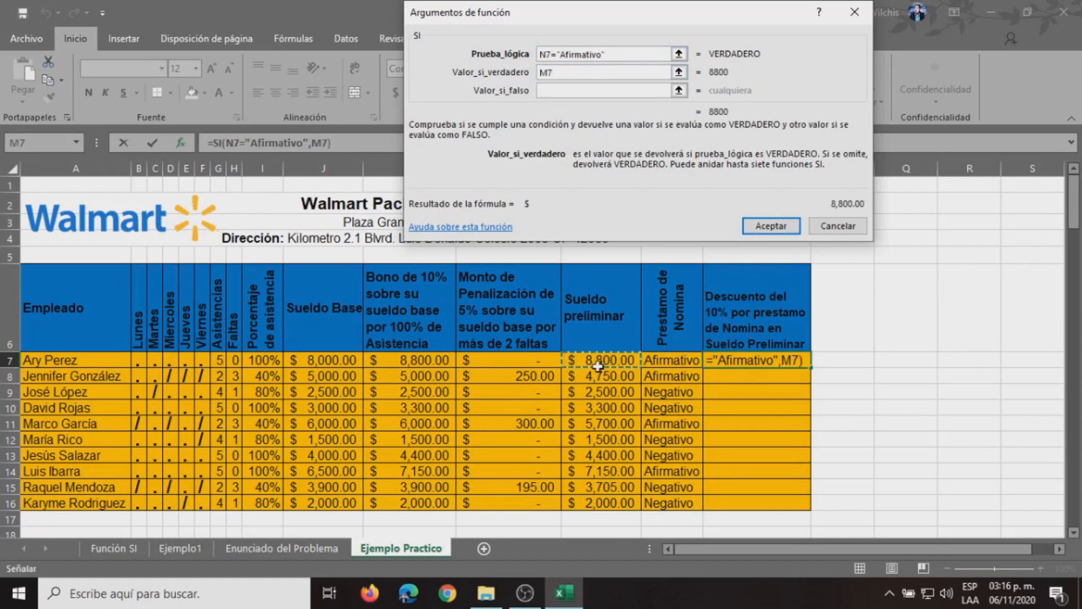
type("-")
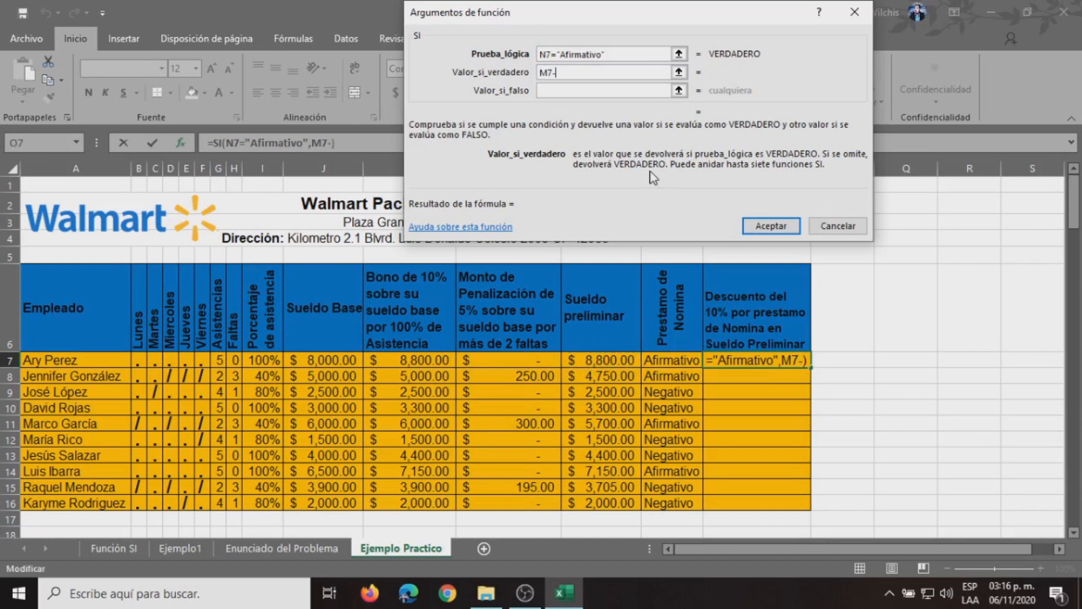
type("(")
left_click(596, 359)
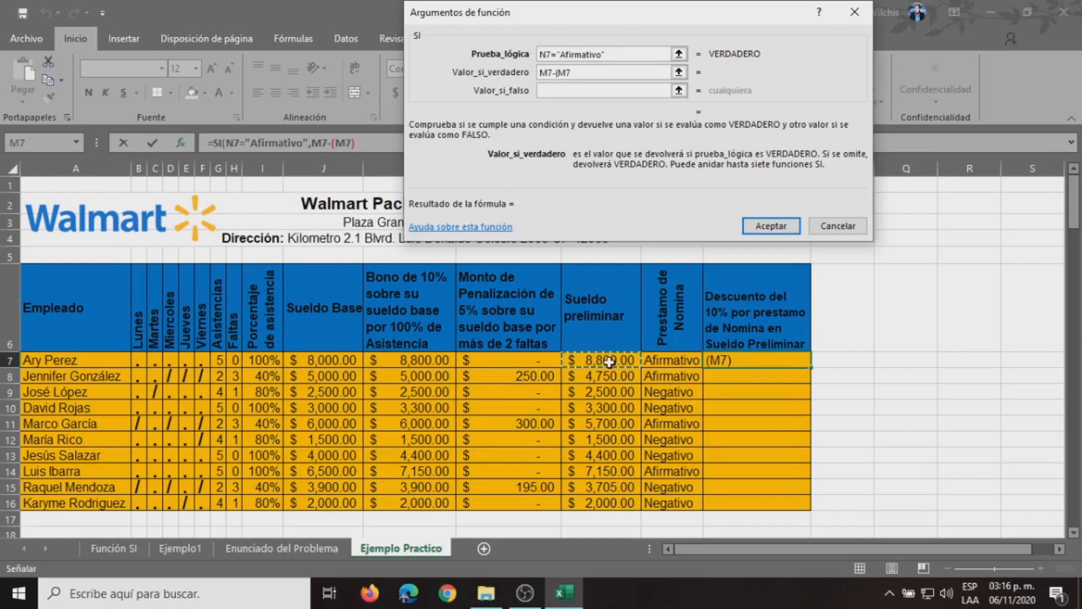
type("*0.10)")
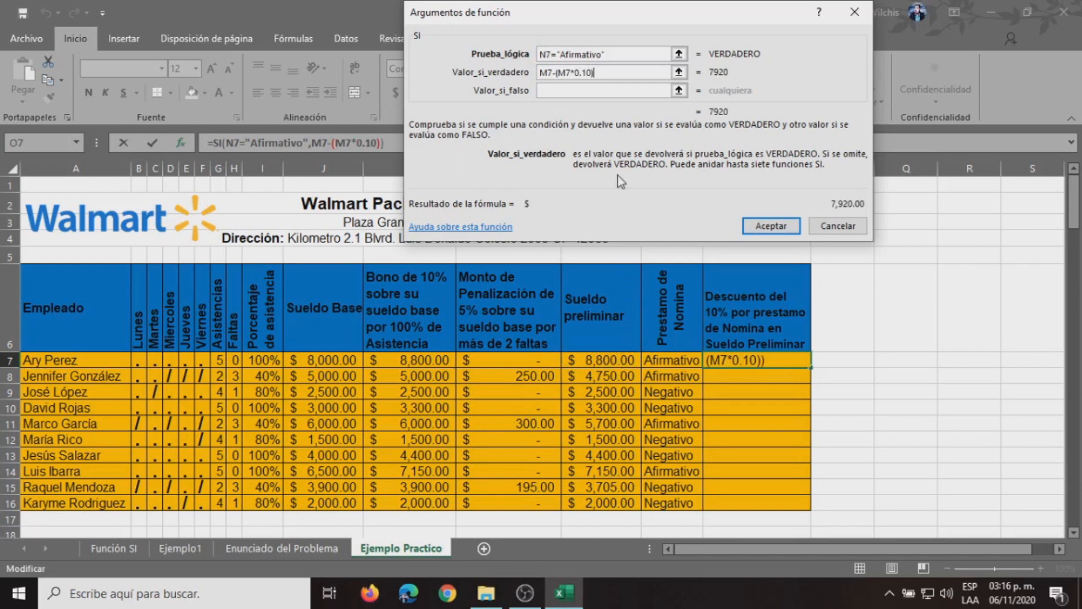
- Set the value if false to M7+(M7*0.05) and insert the finished SI formula in O7
left_click(574, 89)
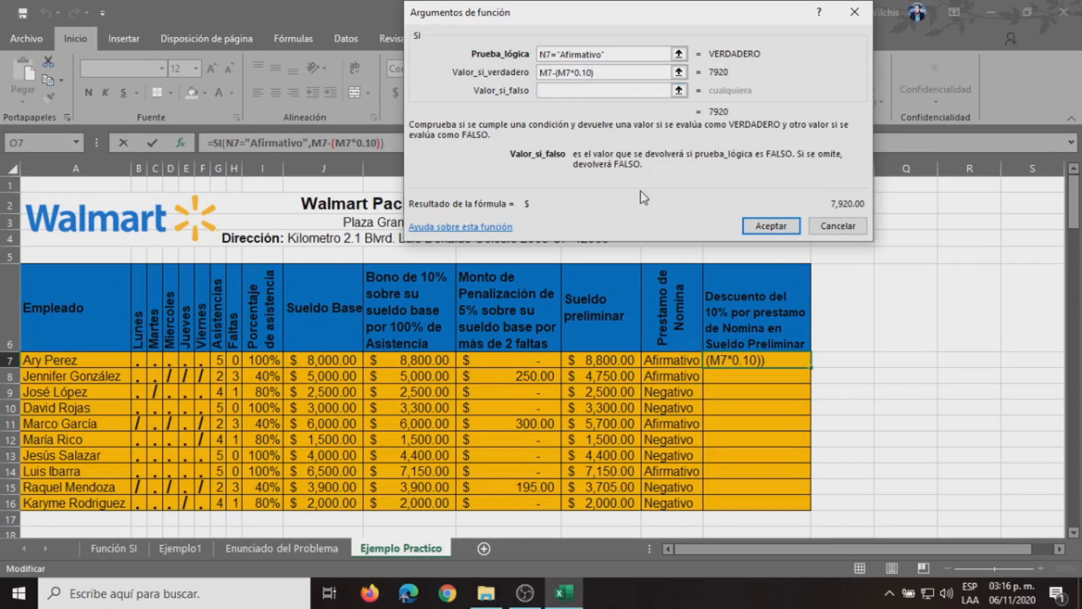
left_click(591, 364)
type("+(")
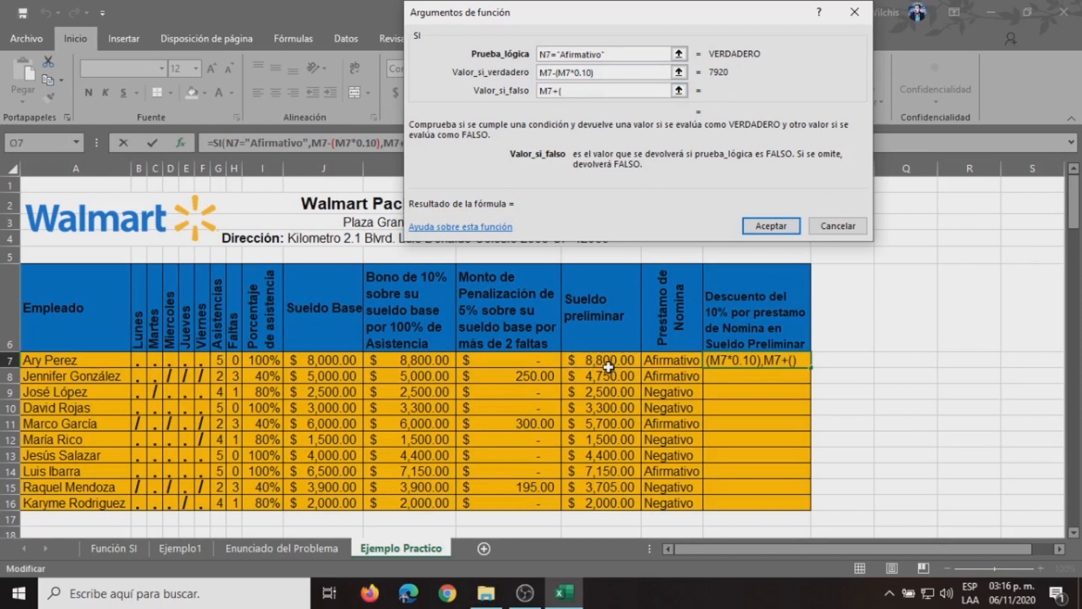
left_click(598, 362)
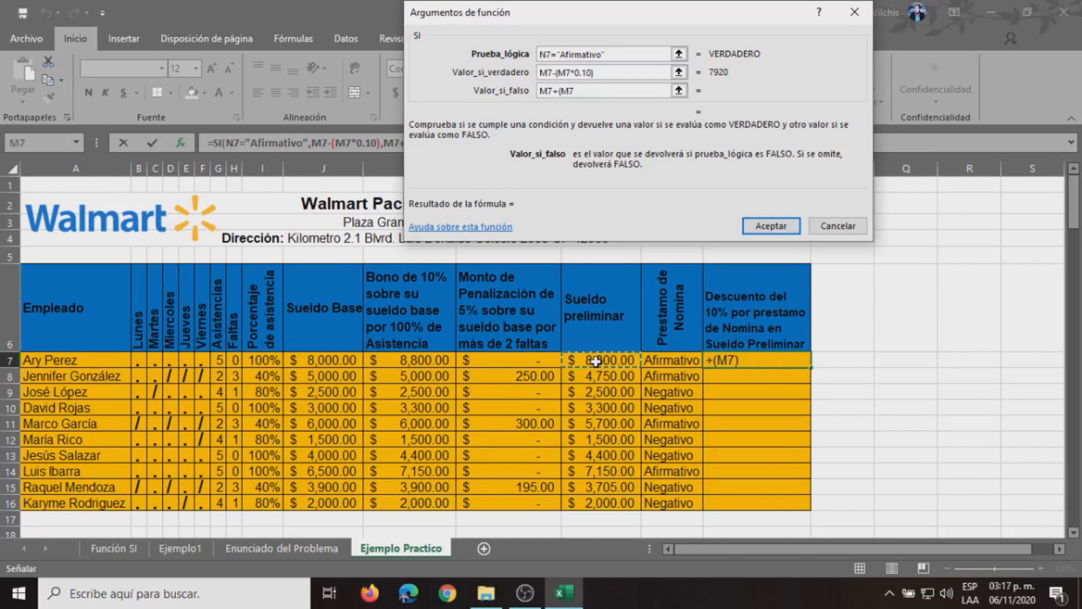
type("*0.05)")
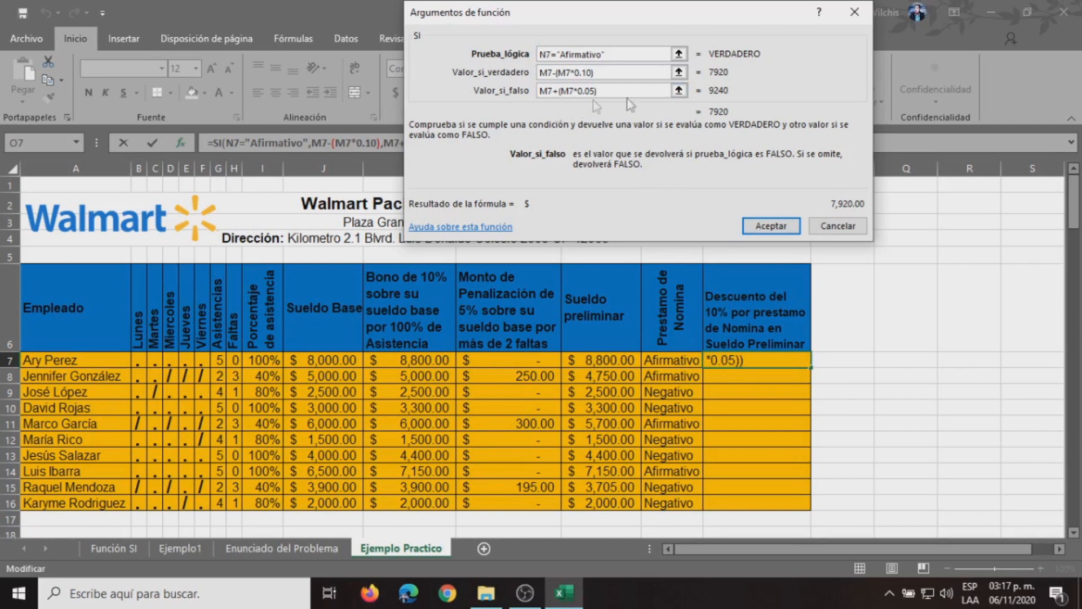
left_click(778, 227)
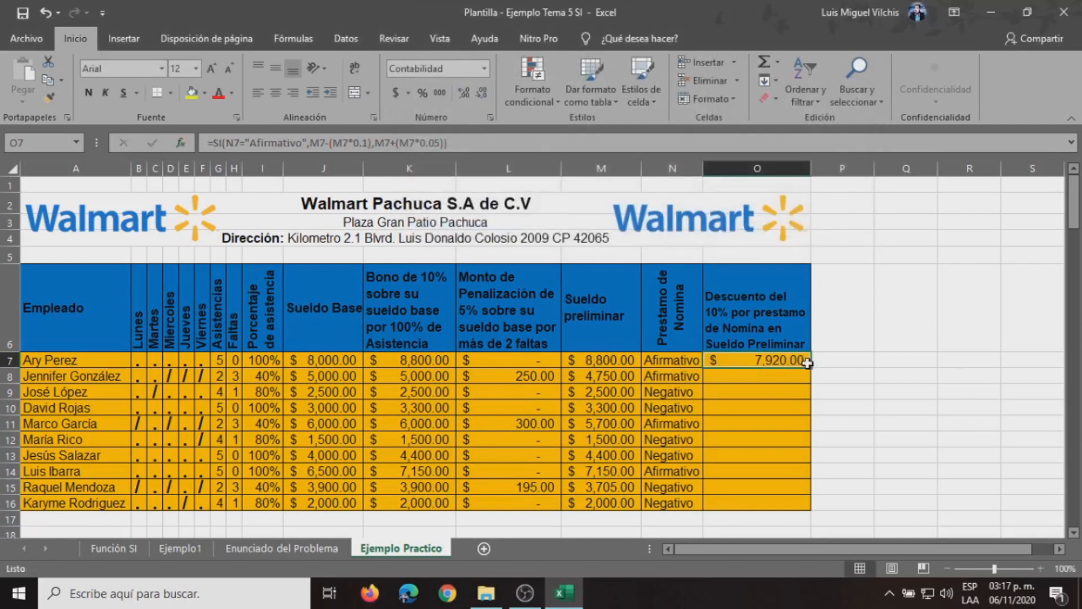
- Fill the loan discount formula from O7 down to O16, checking row 9 against its preliminary salary
left_click_drag(809, 365, 812, 375)
left_click_drag(812, 381, 812, 381)
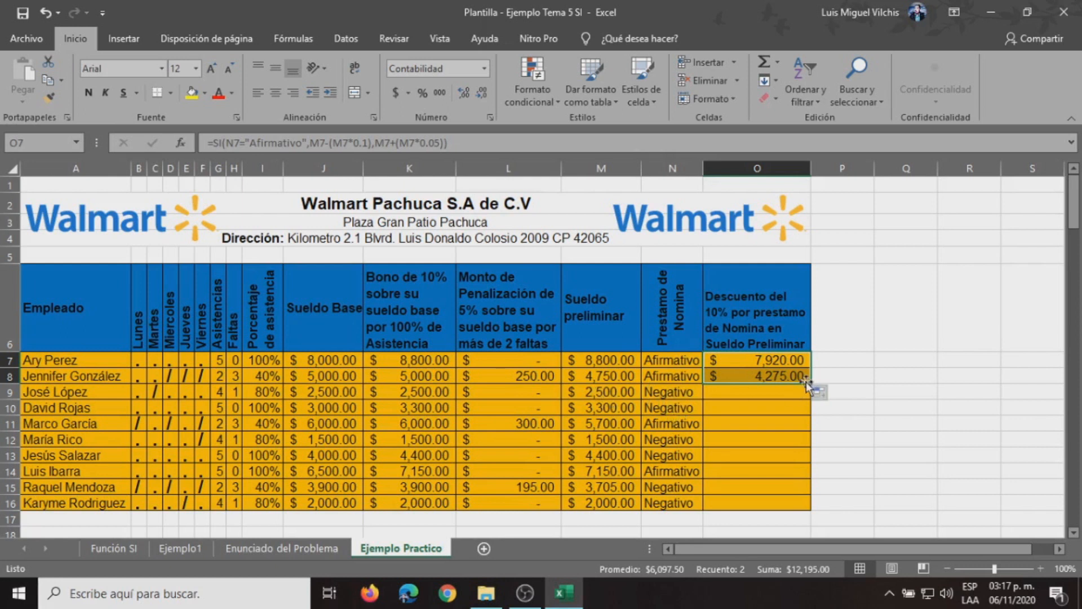
left_click_drag(808, 384, 810, 414)
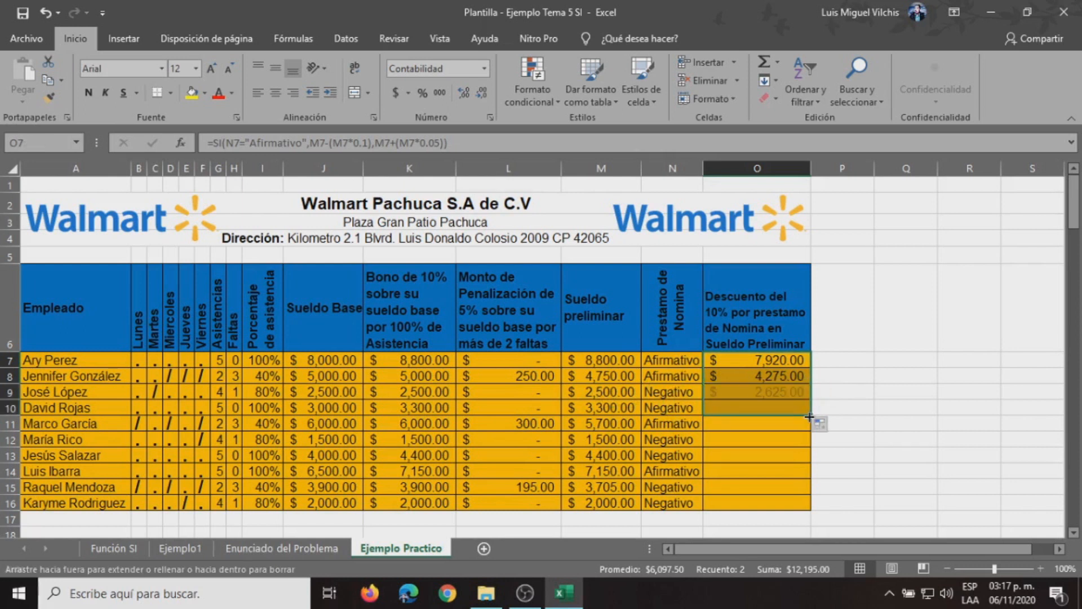
left_click(617, 396)
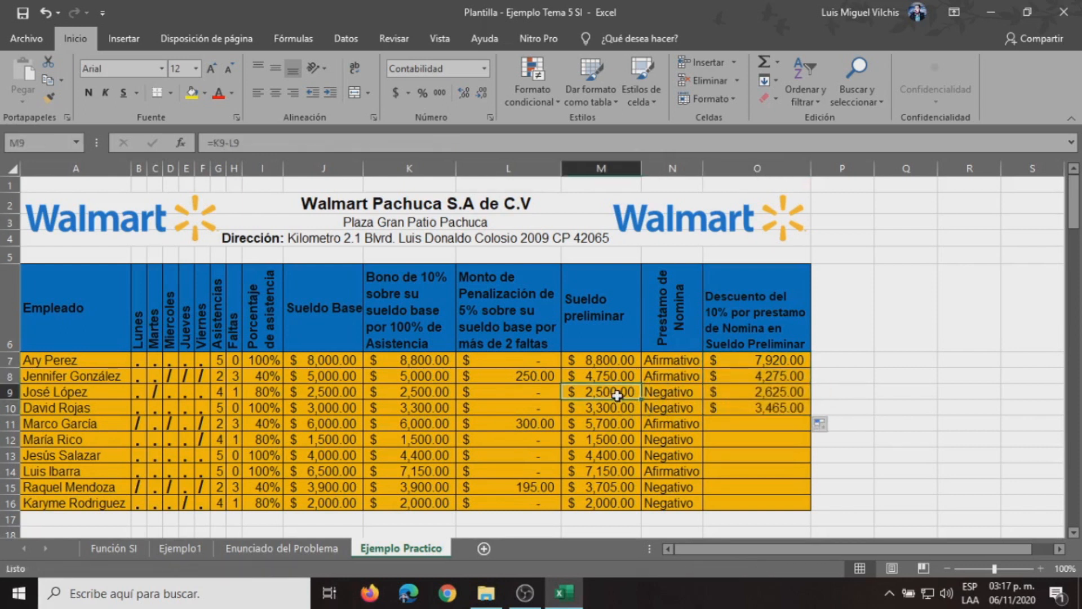
left_click(754, 396)
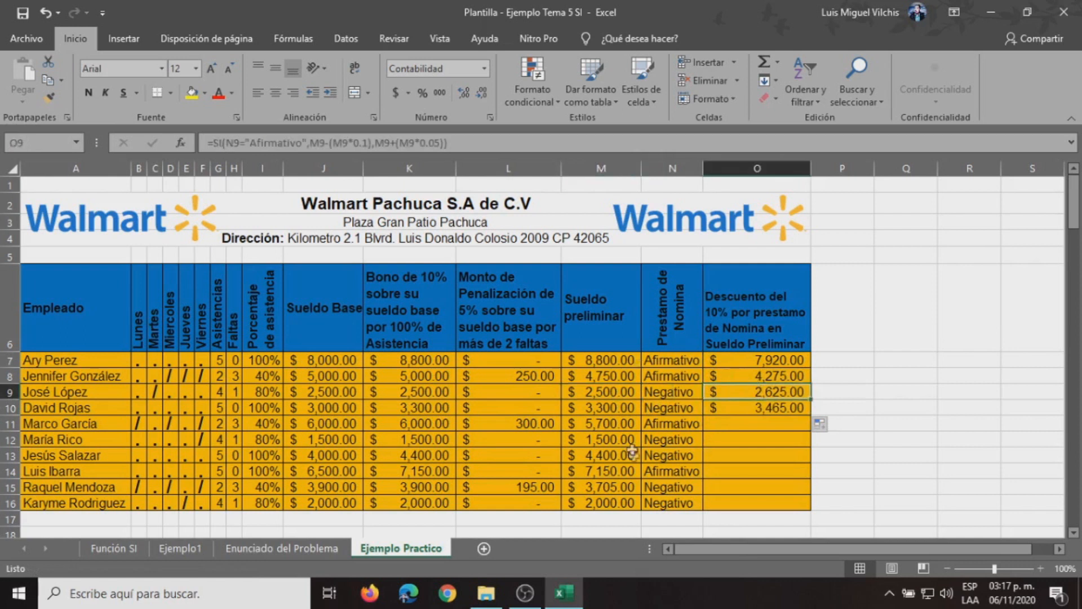
left_click(796, 404)
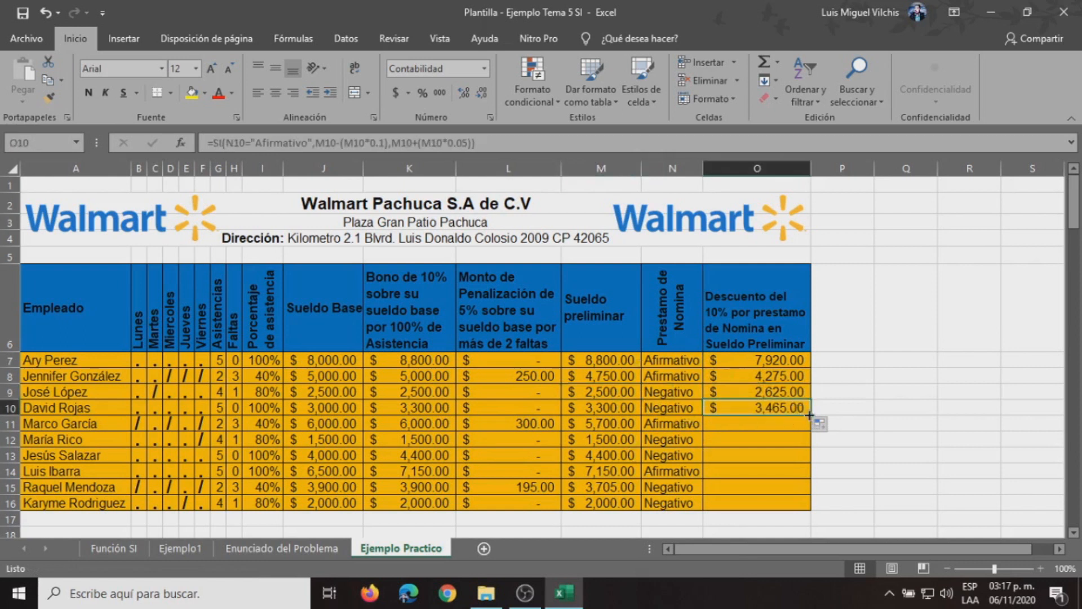
double_click(810, 415)
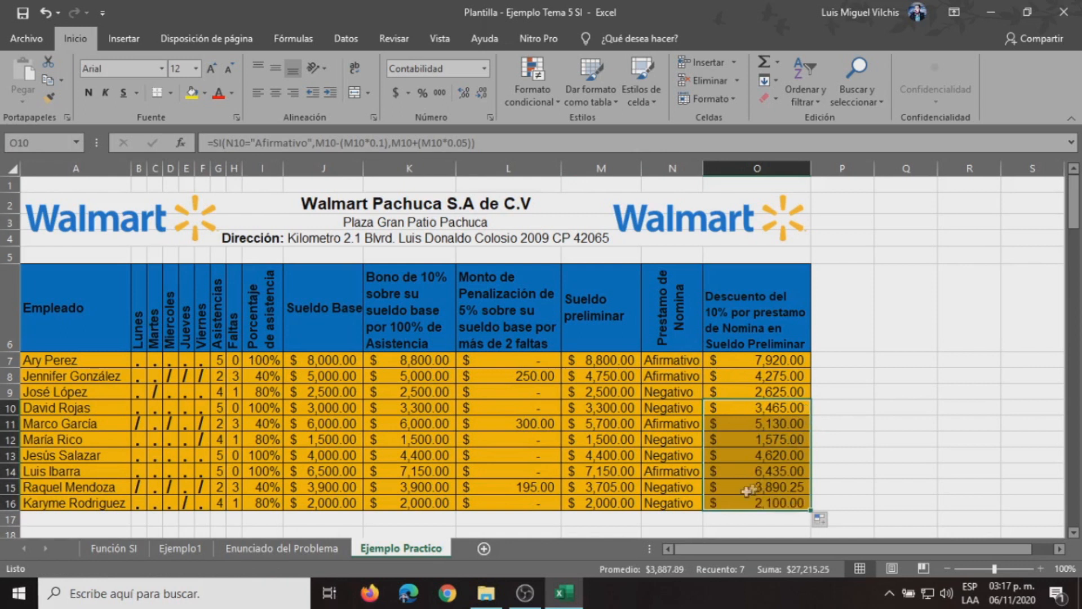
- Review the filled discount formulas in column O against the preliminary salaries and loan entries in columns M and N
left_click(603, 492)
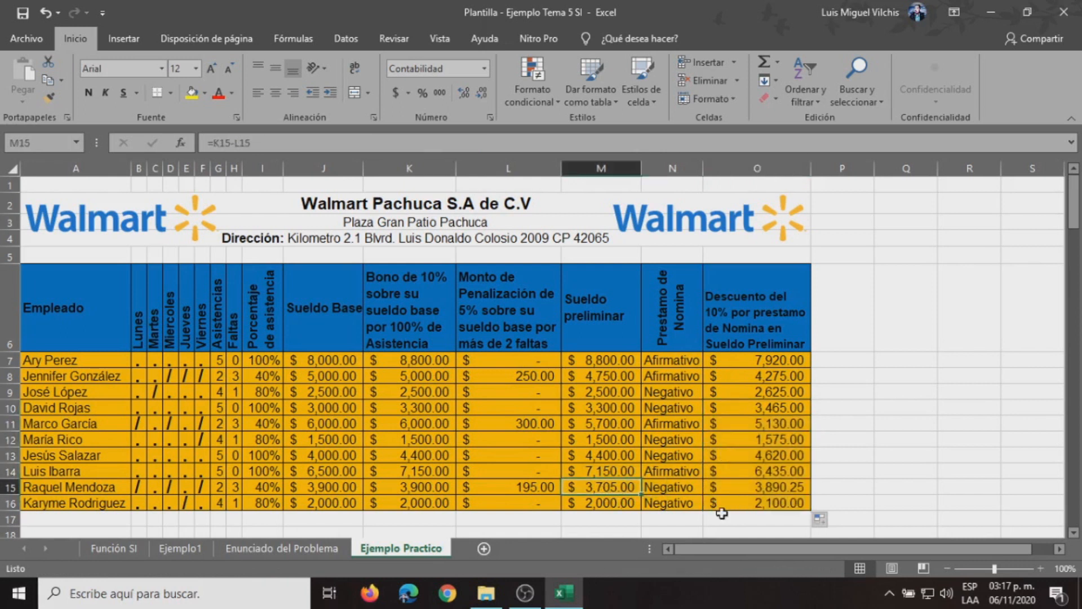
key("Down")
key("Right")
key("Left")
key("Right")
key("Up")
key("Right")
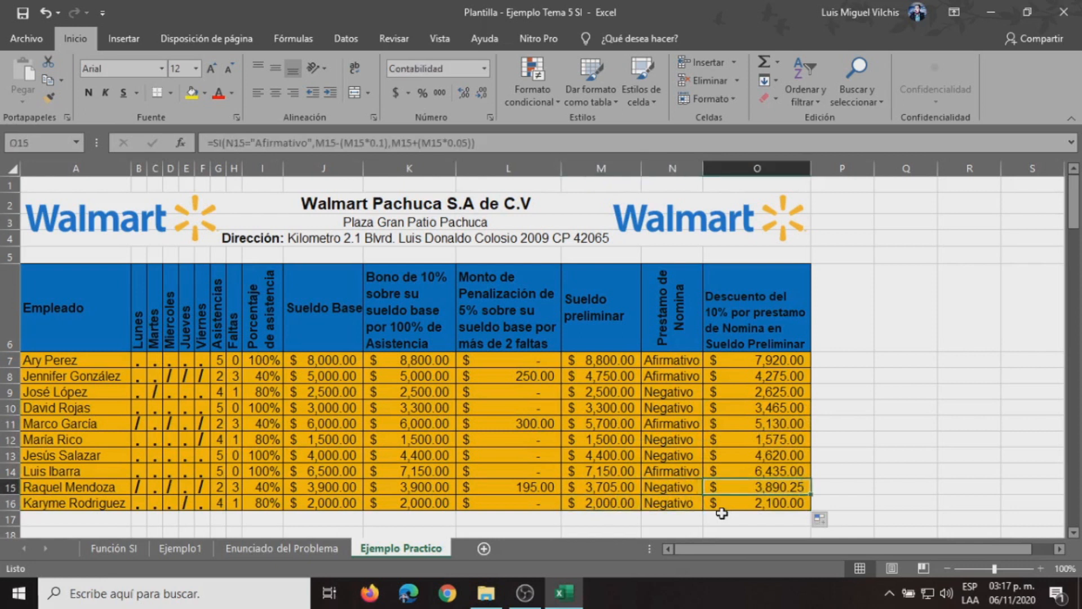
key("Left")
key("Up")
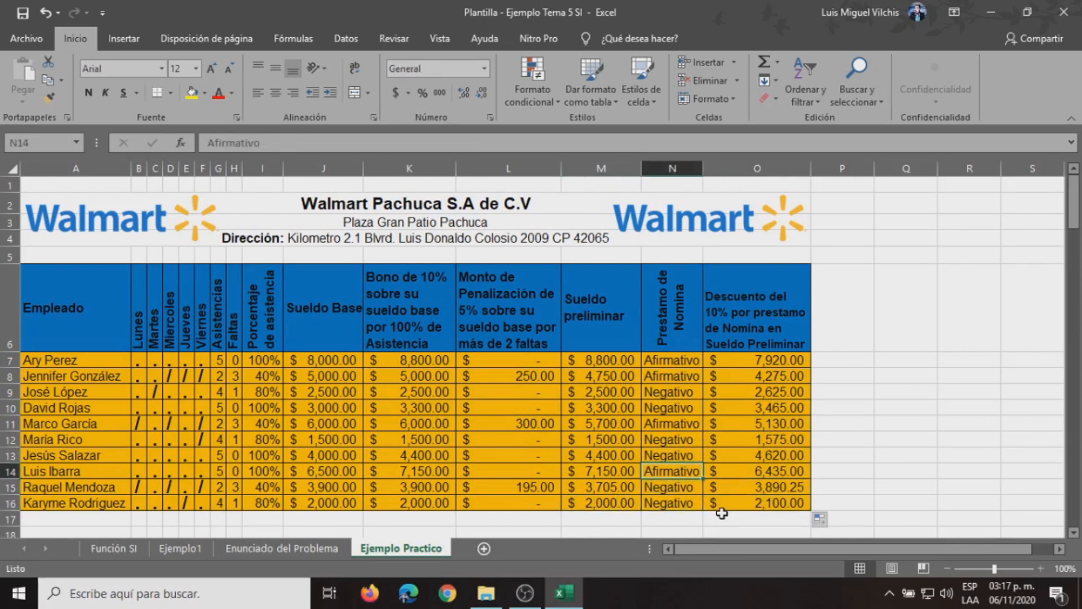
key("Right")
key("Up")
key("Up")
key("Up")
key("Up")
key("Up")
key("Up")
key("Up")
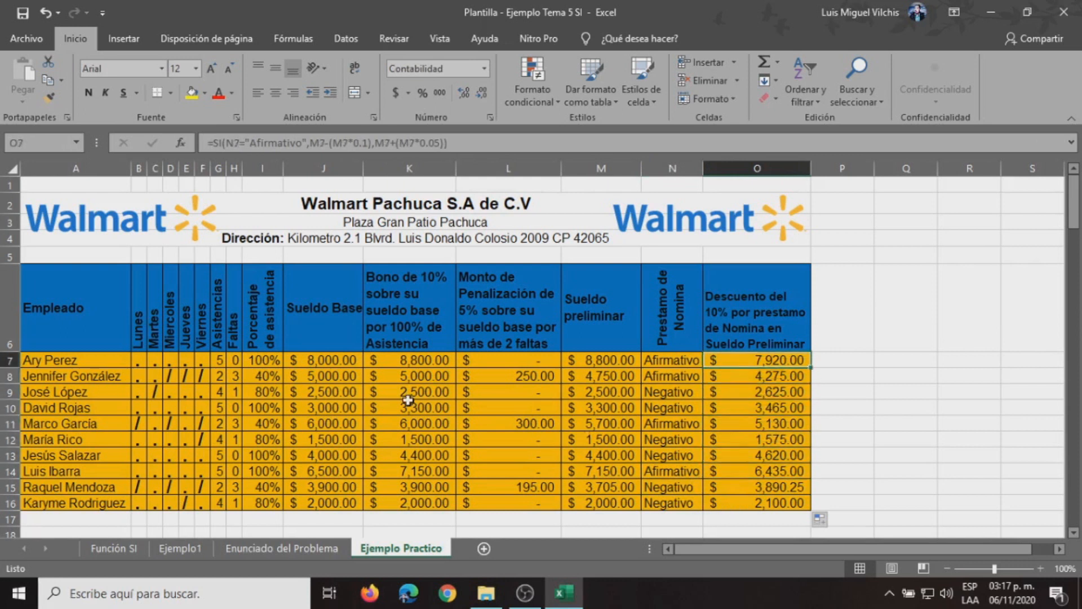
- Return to cell A1 and look over the completed payroll table
left_click(31, 186)
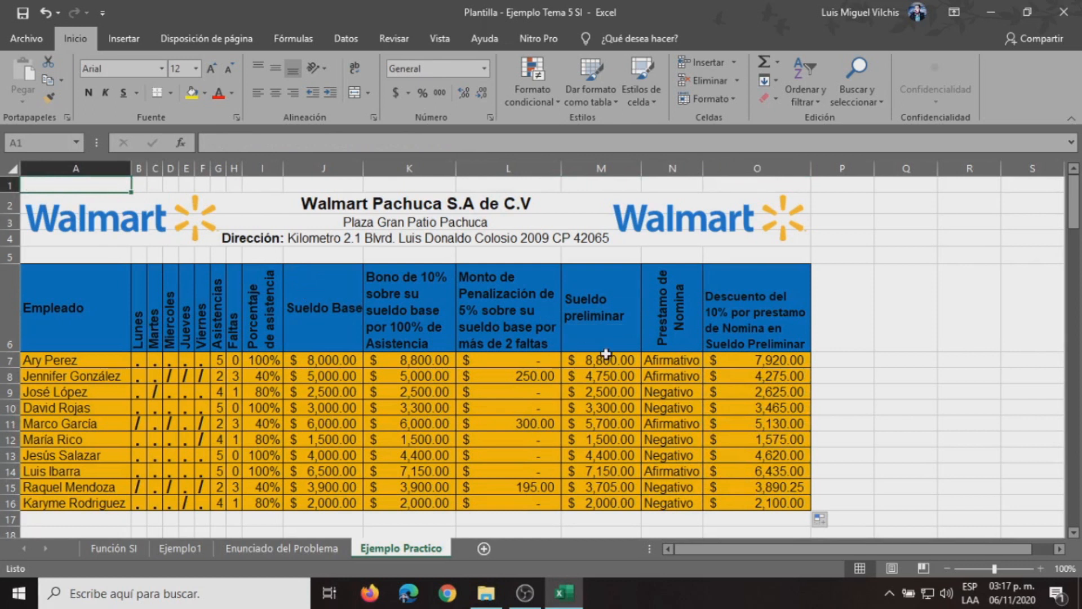
scroll(606, 358, "down", 2)
scroll(606, 358, "up", 2)
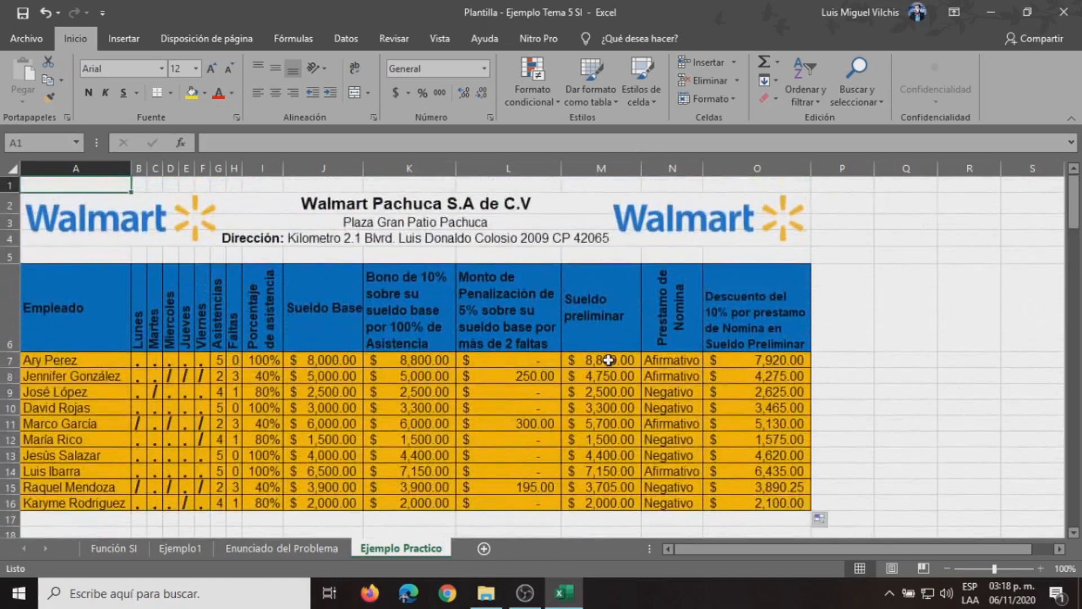